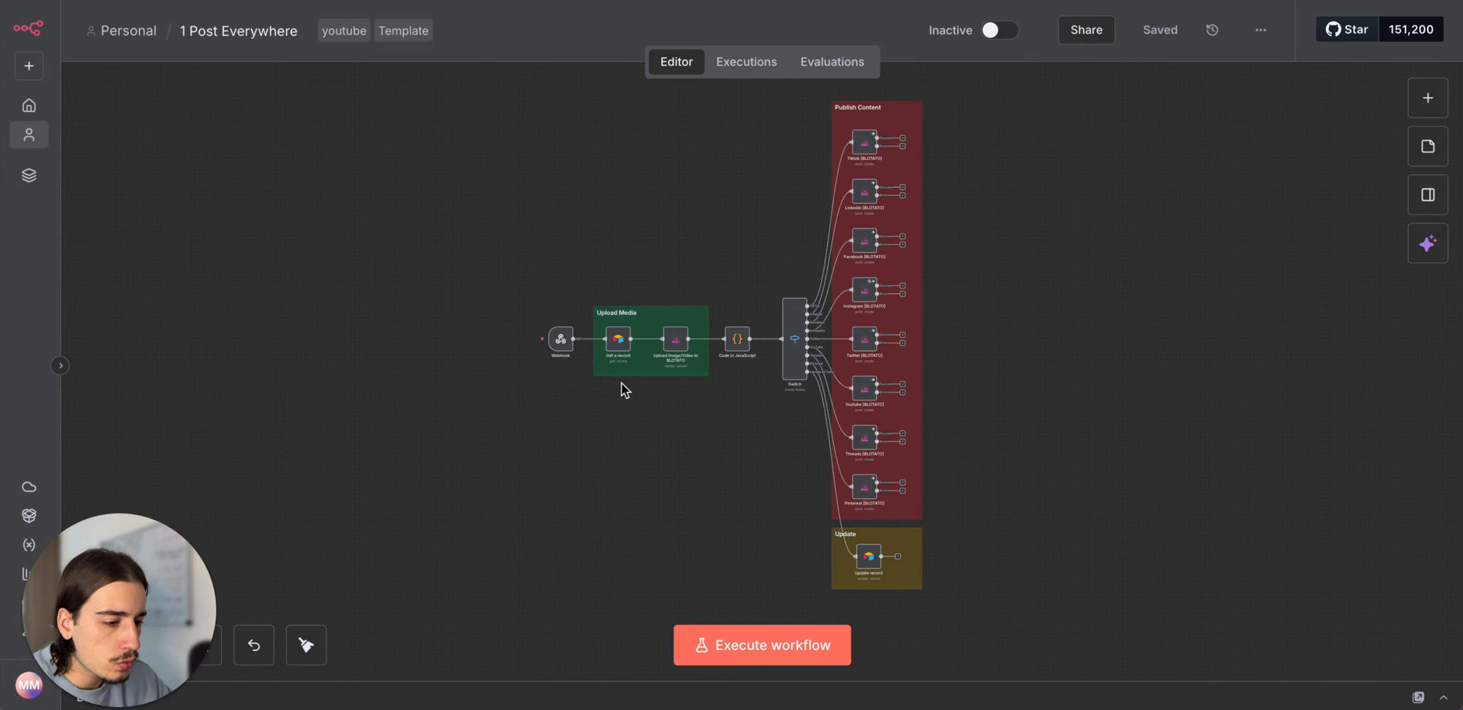
# Step: Examine the workflow from the webhook and Upload Media group through the Switch node to the Publish Content and Update groups
pyautogui.scroll(5, 618, 355)
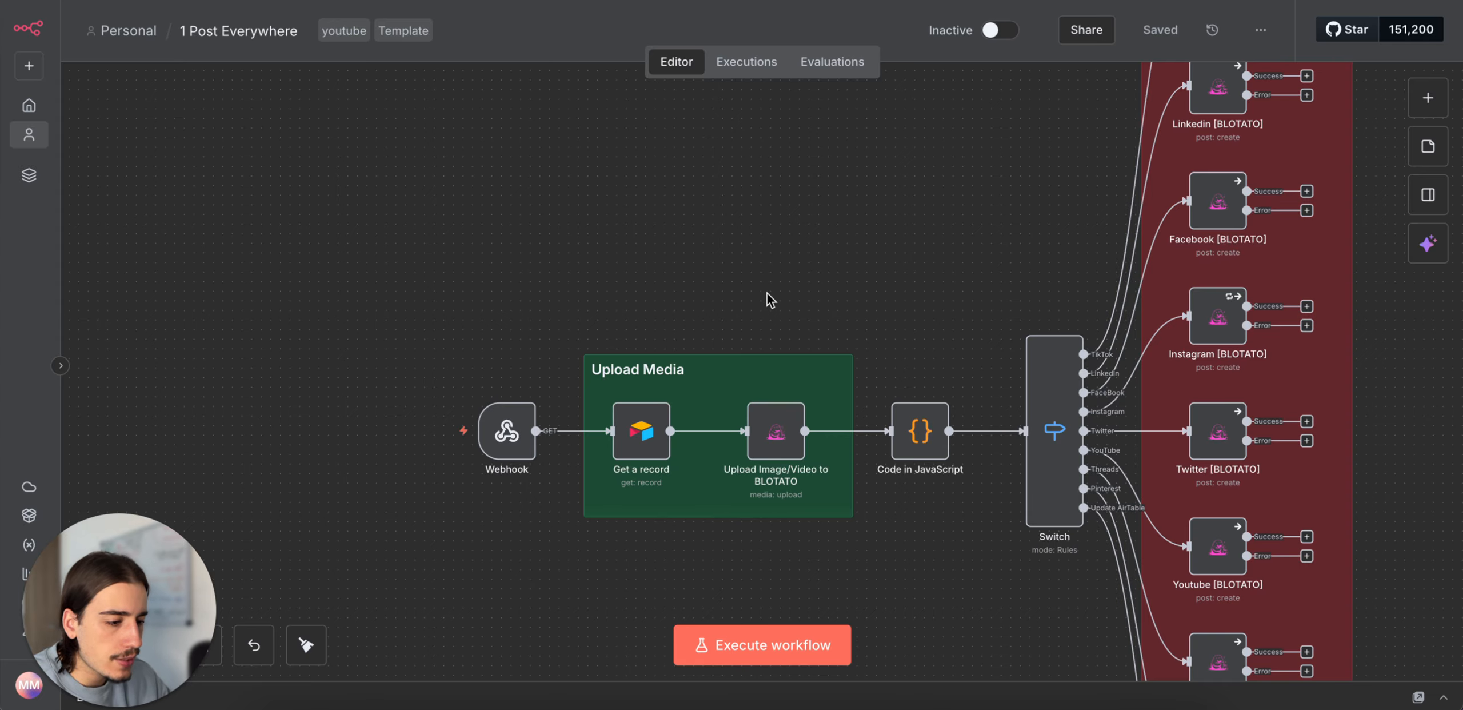
pyautogui.hscroll(2, 767, 293)
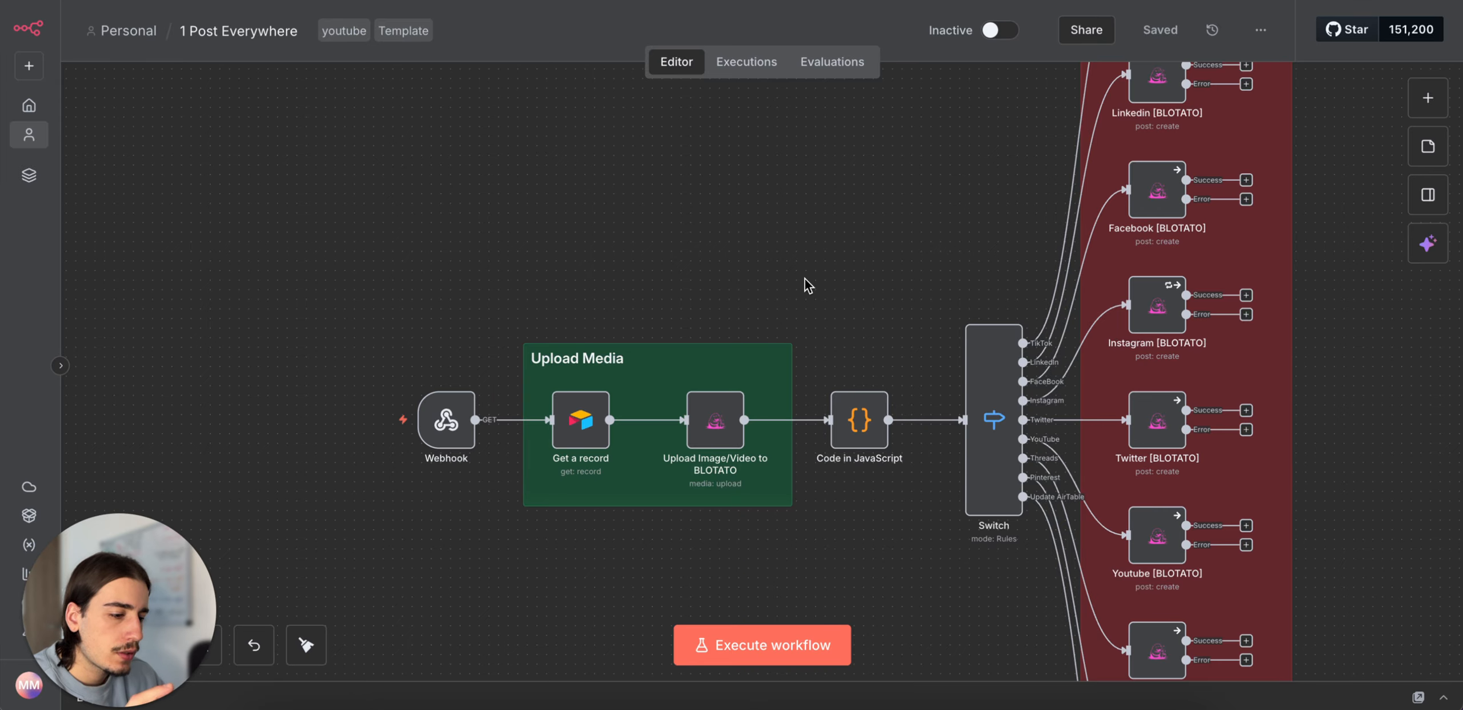
pyautogui.scroll(-2, 755, 247)
pyautogui.hscroll(2, 755, 247)
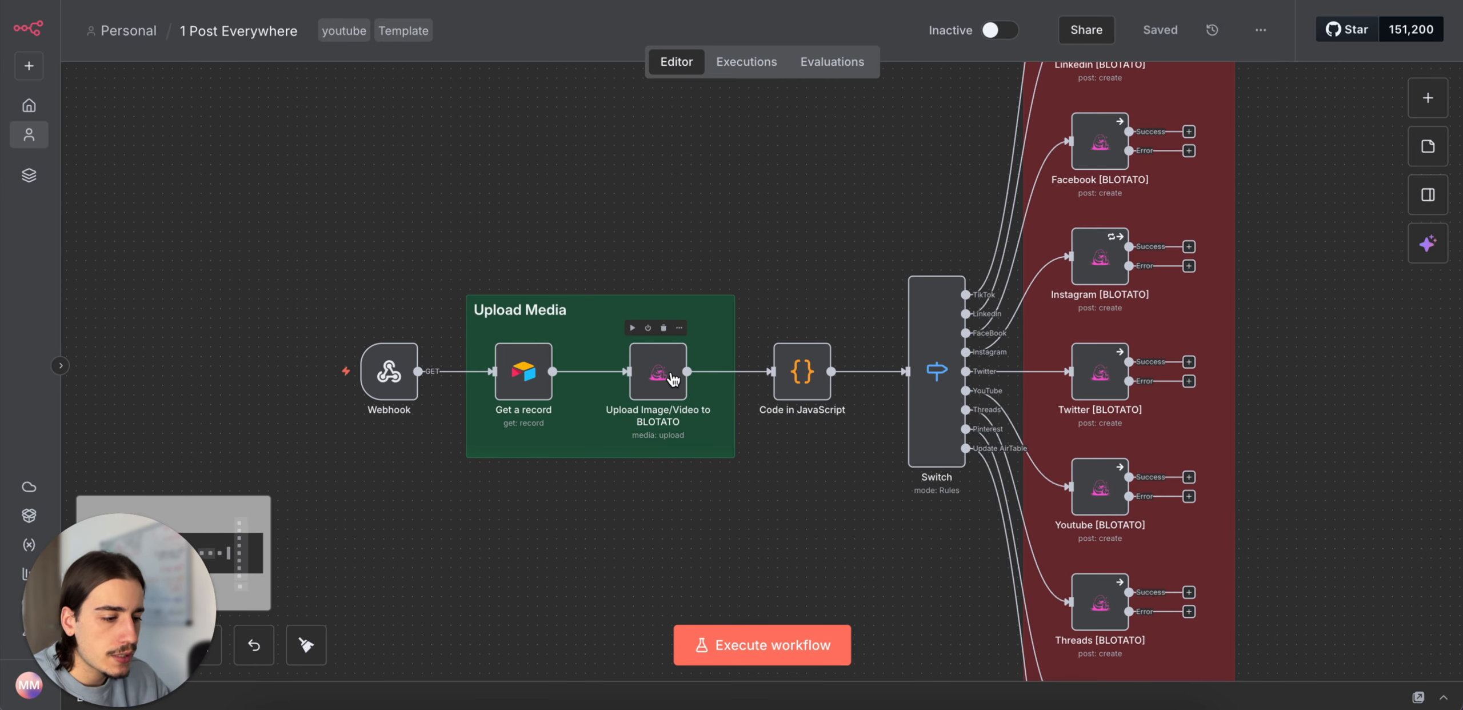
pyautogui.scroll(-3, 787, 528)
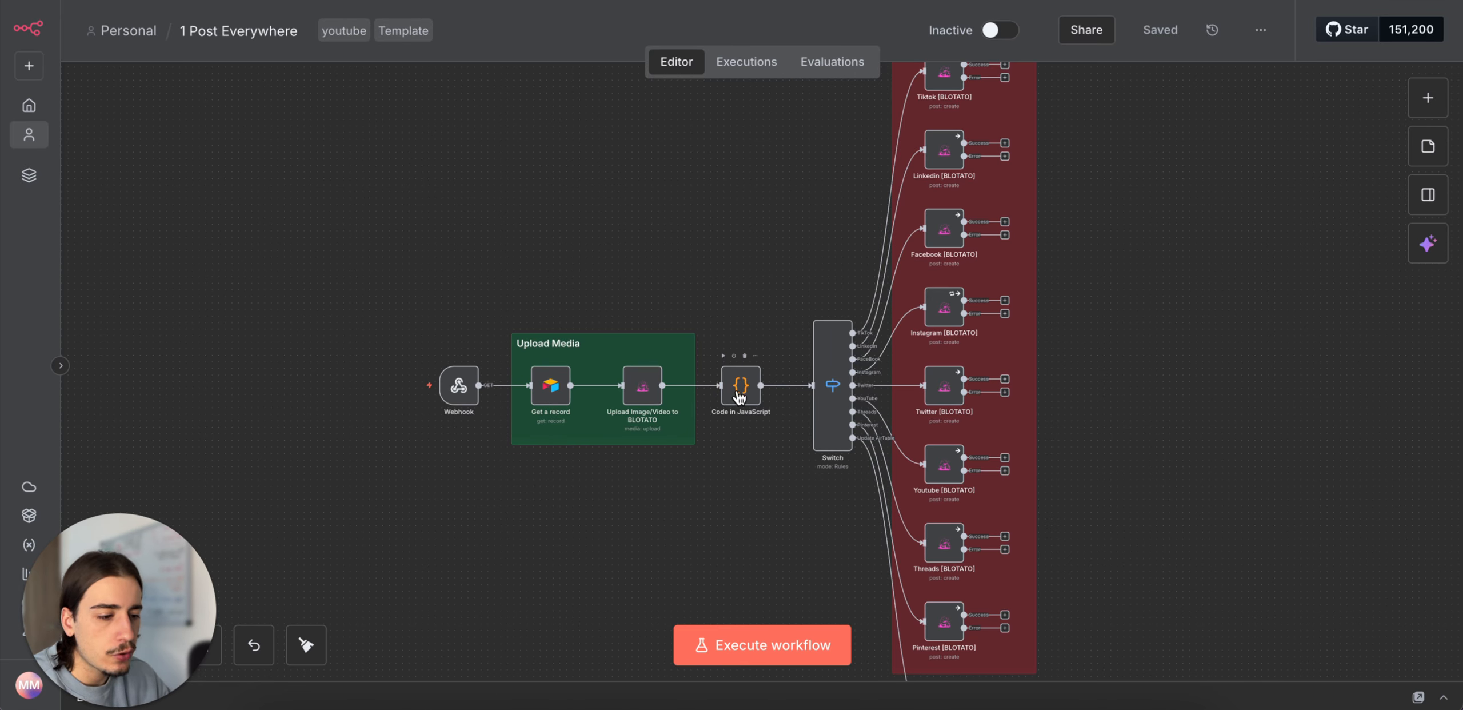
pyautogui.scroll(-2, 798, 486)
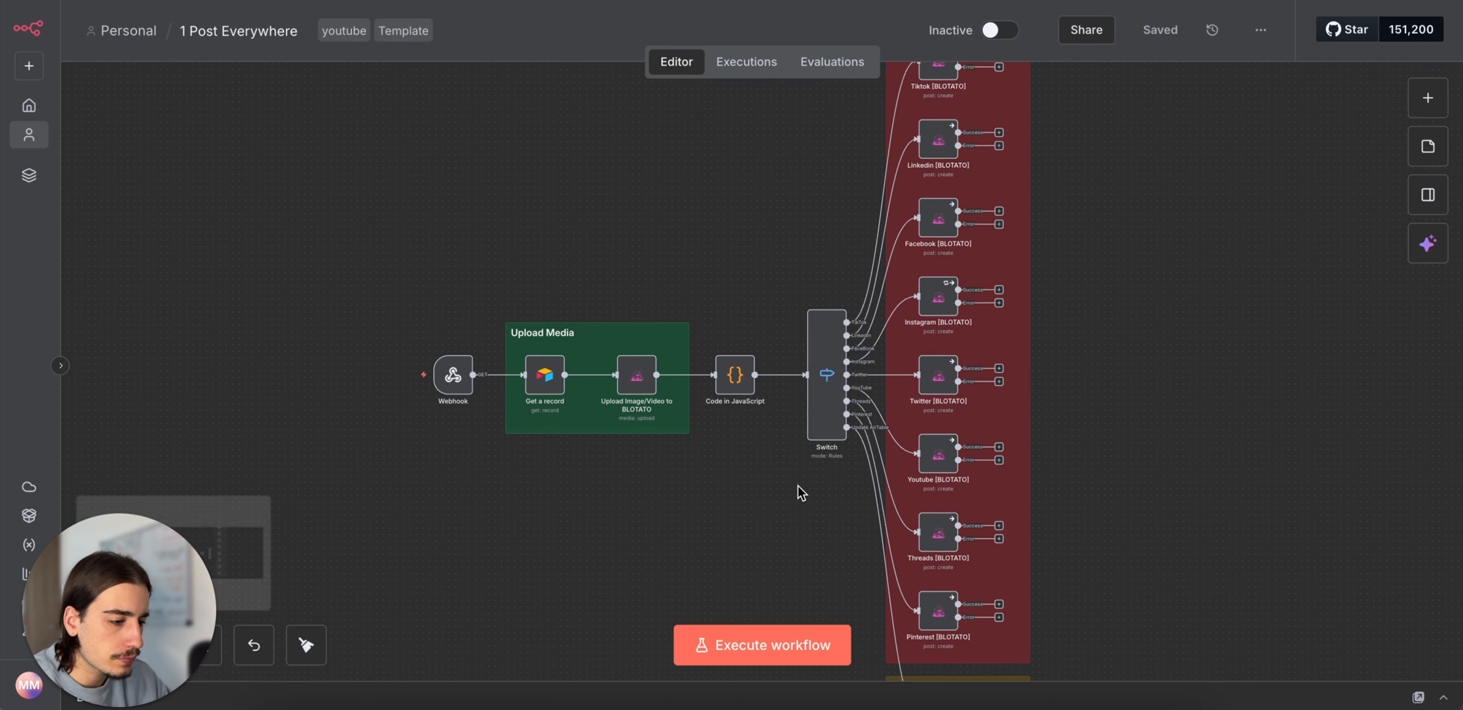
pyautogui.scroll(-4, 791, 497)
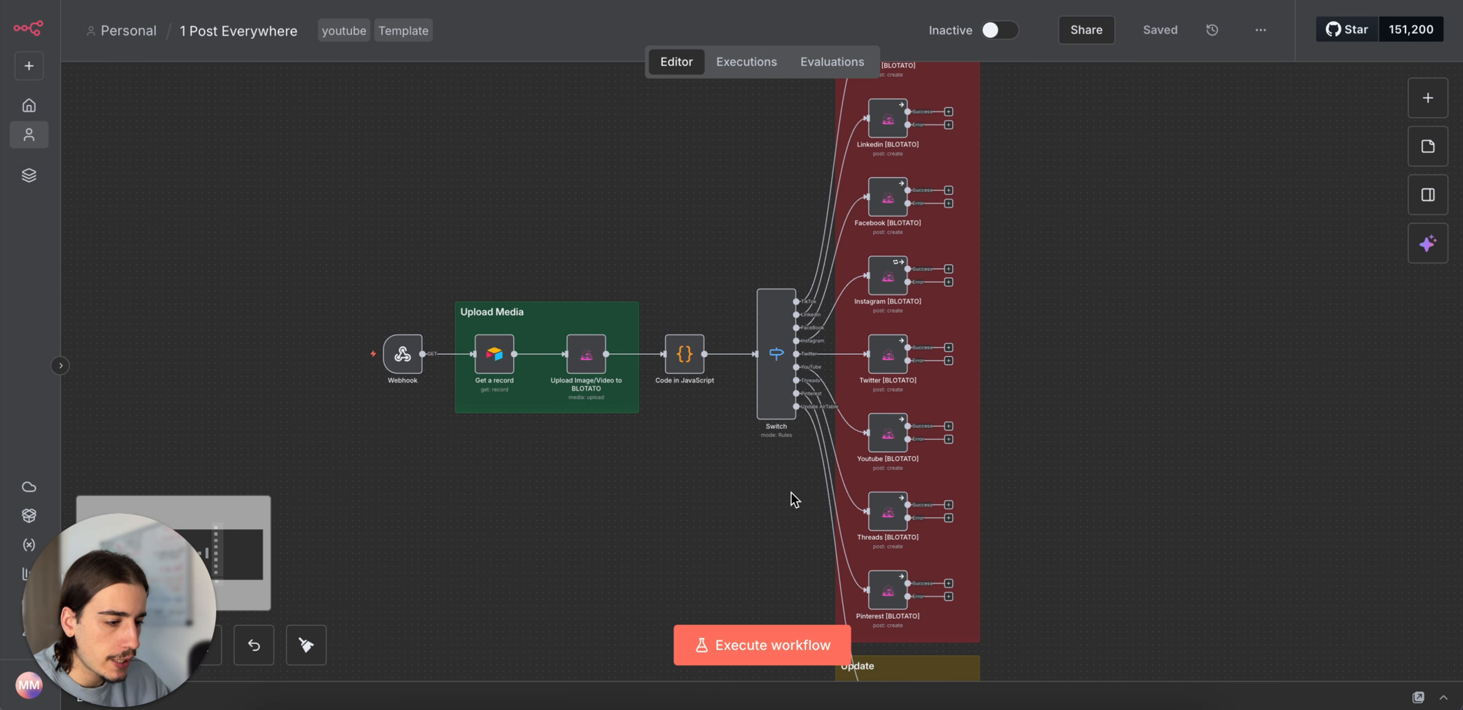
pyautogui.moveTo(857, 292)
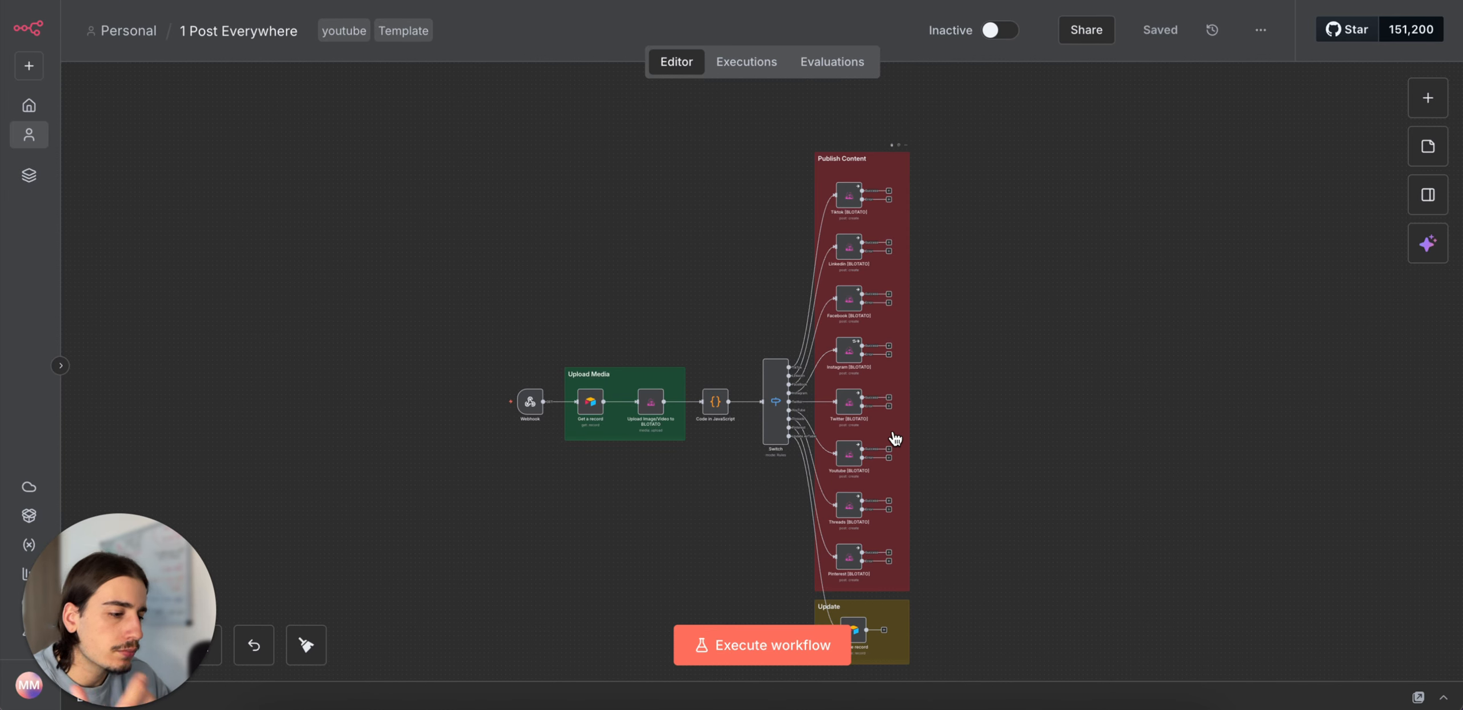
pyautogui.scroll(-2, 909, 435)
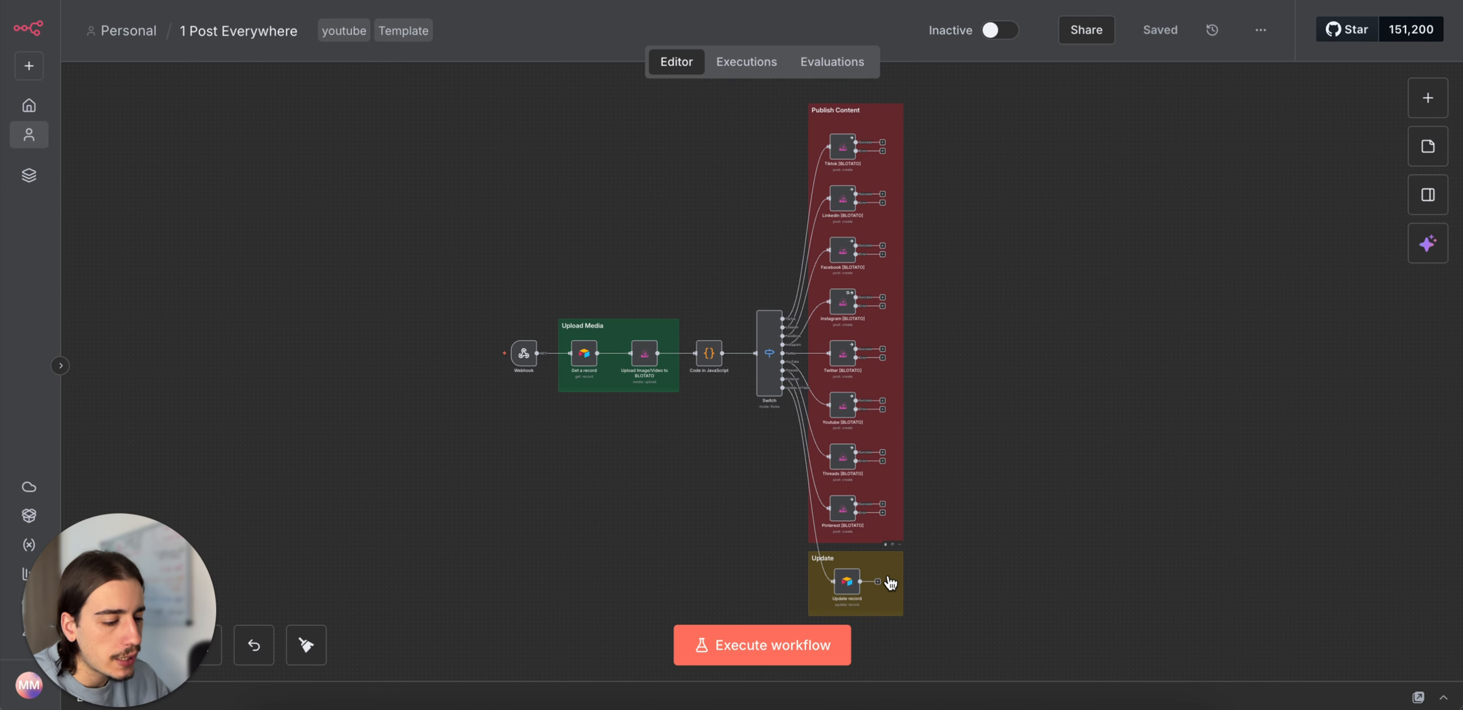
pyautogui.scroll(-2, 889, 574)
pyautogui.scroll(2, 889, 571)
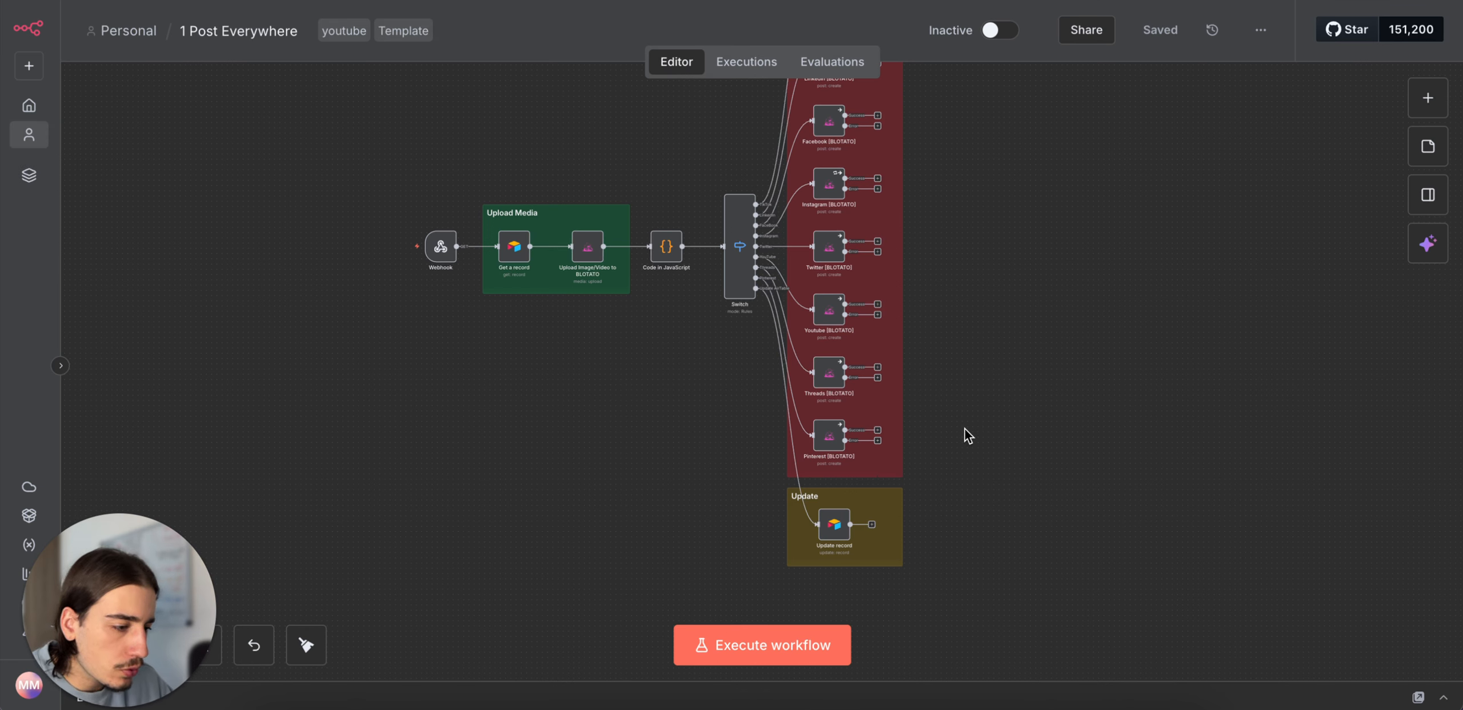
pyautogui.scroll(-3, 964, 427)
pyautogui.scroll(1, 965, 428)
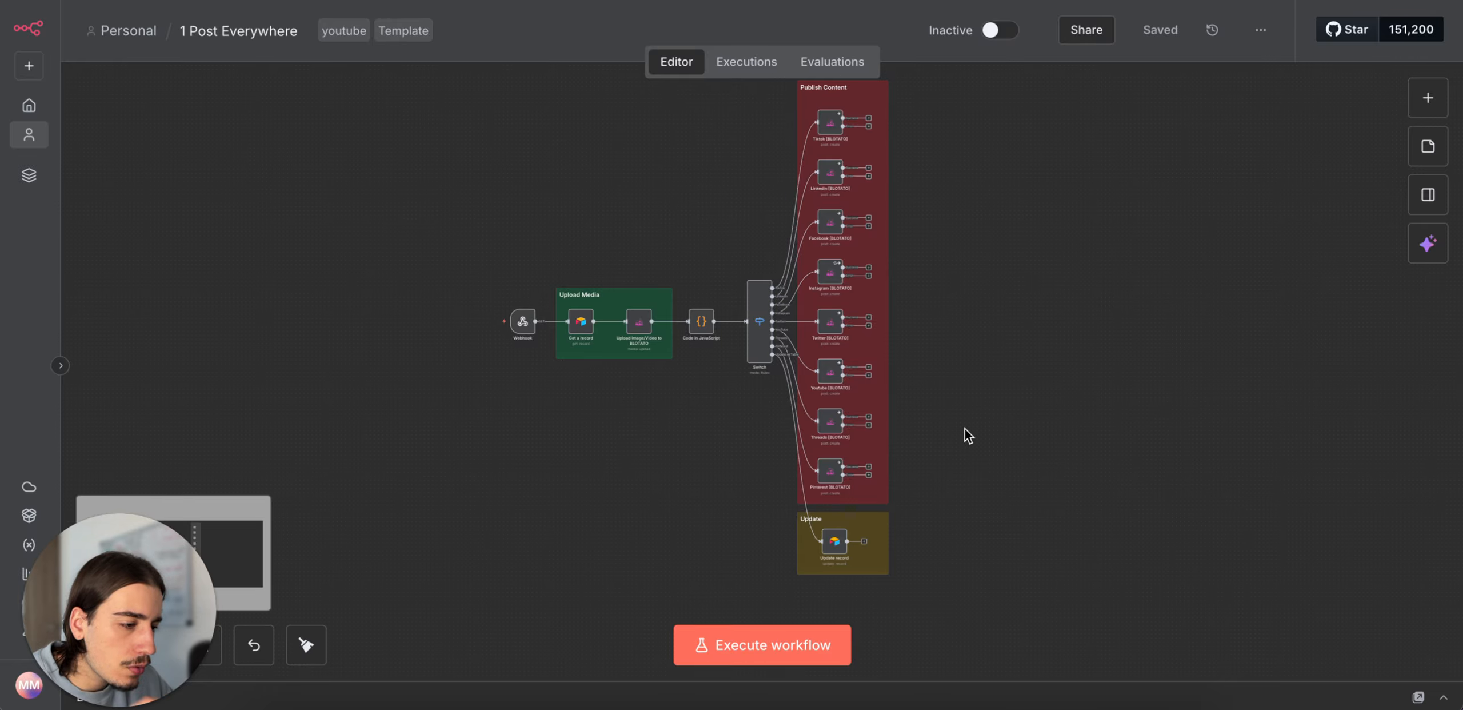
pyautogui.scroll(1, 965, 428)
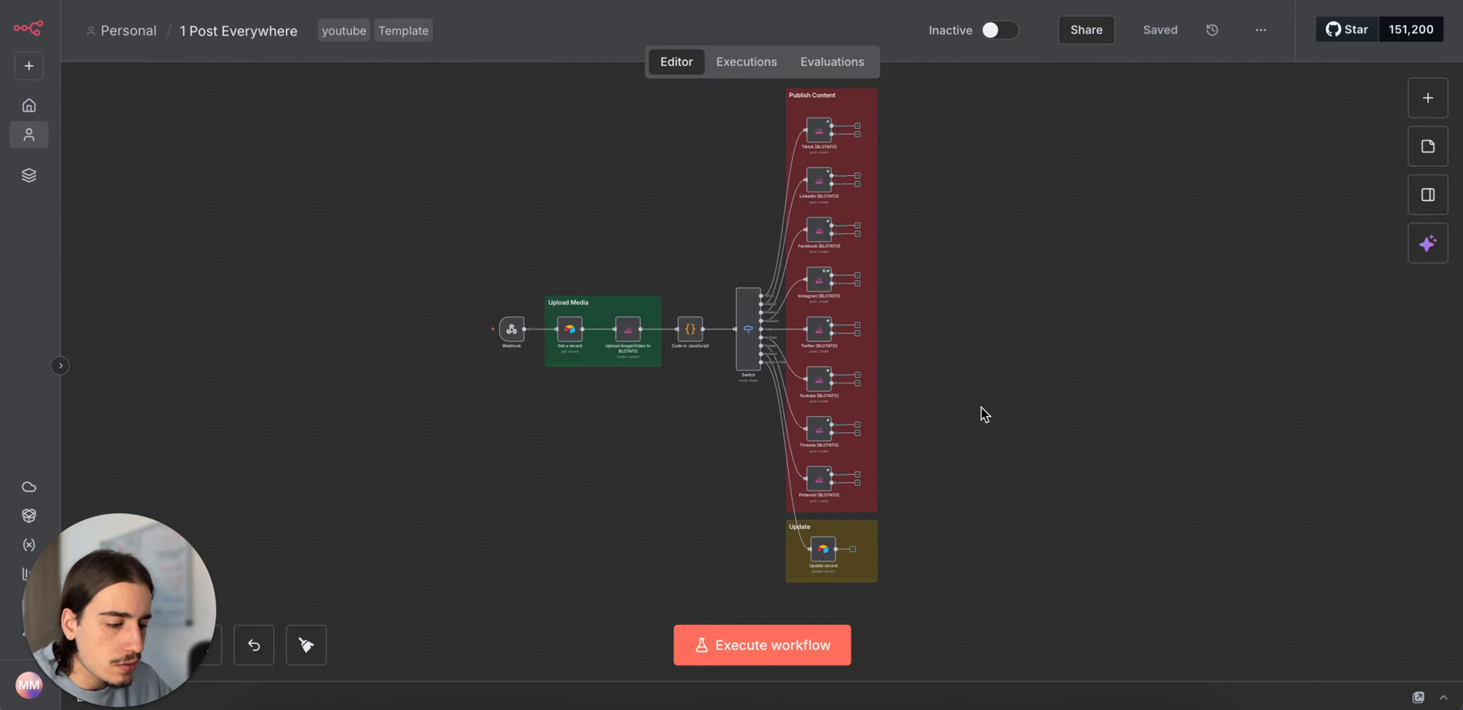
pyautogui.scroll(1, 980, 407)
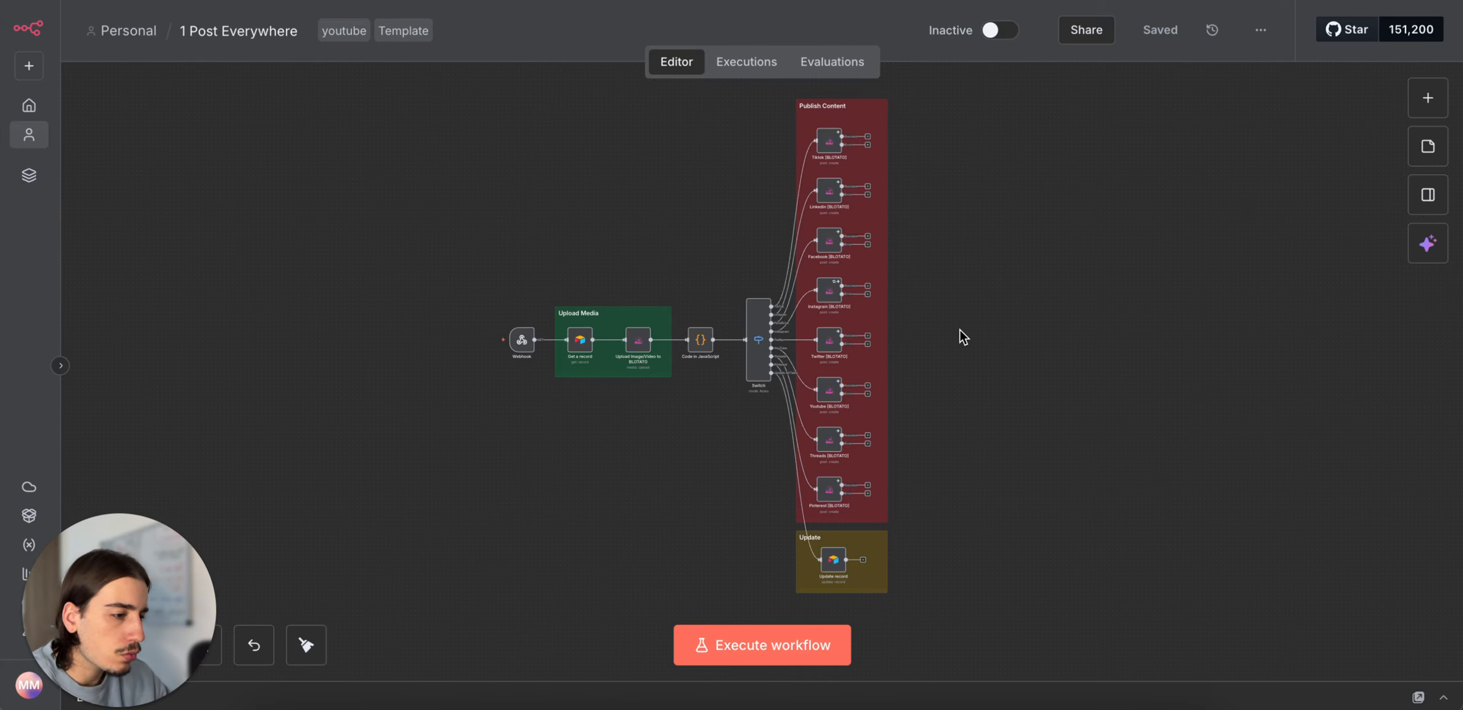
pyautogui.hscroll(-2, 960, 329)
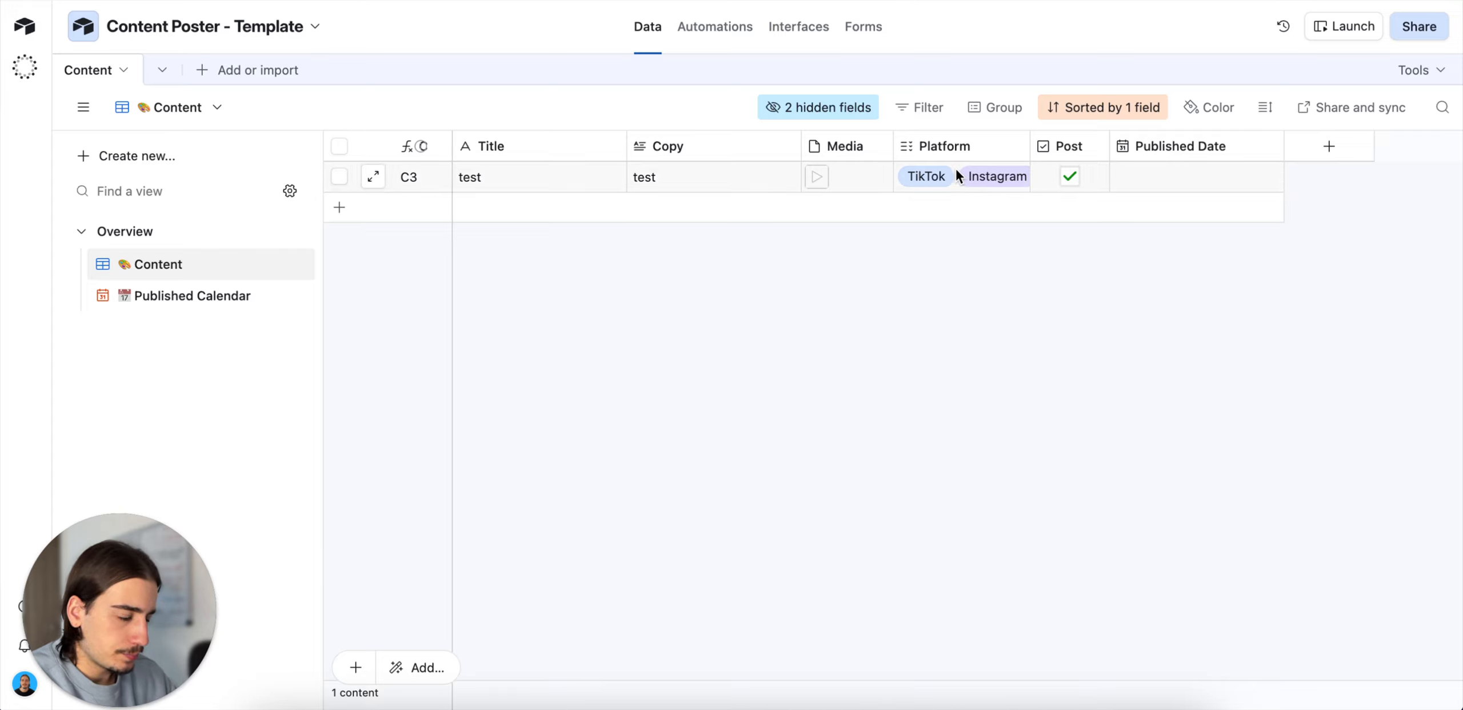
# Step: Look at the Published Calendar view, return to the Content view and add a blank record
pyautogui.click(178, 311)
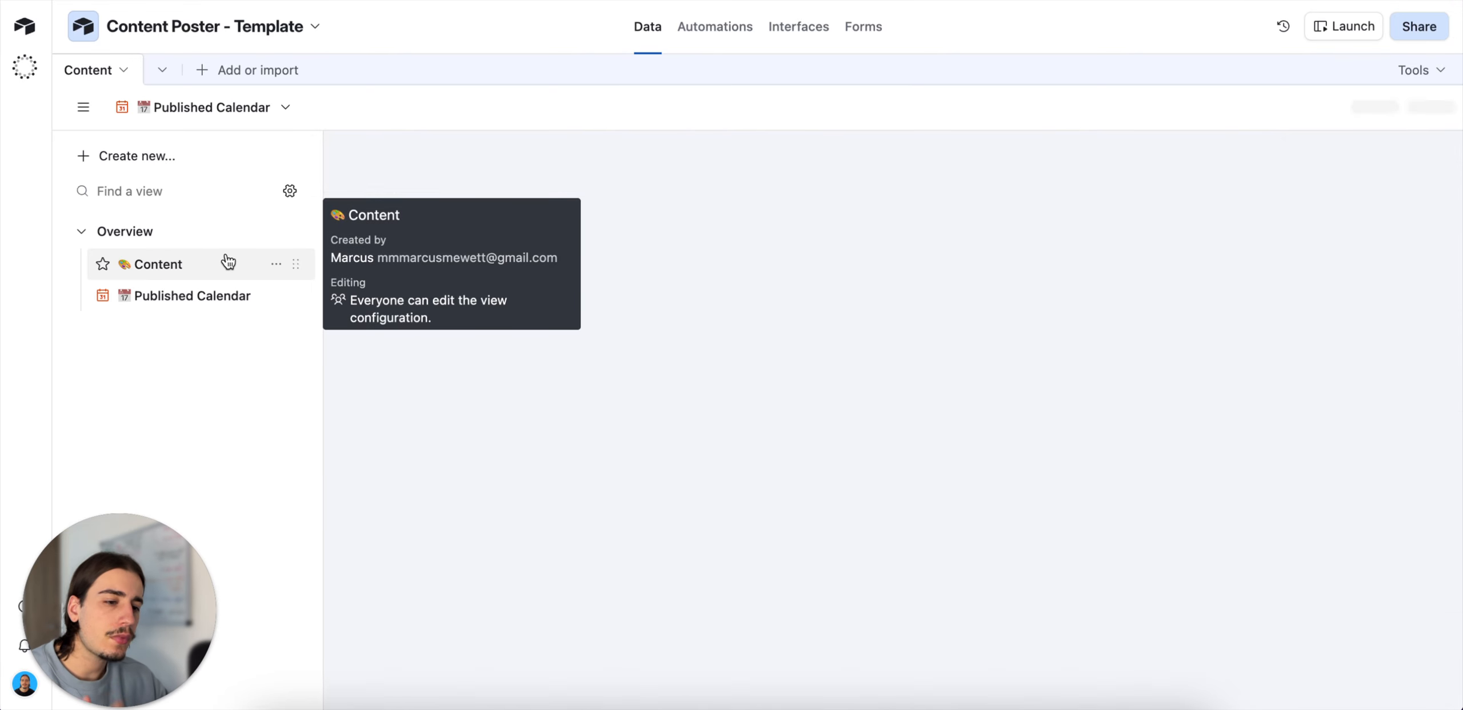
pyautogui.click(226, 262)
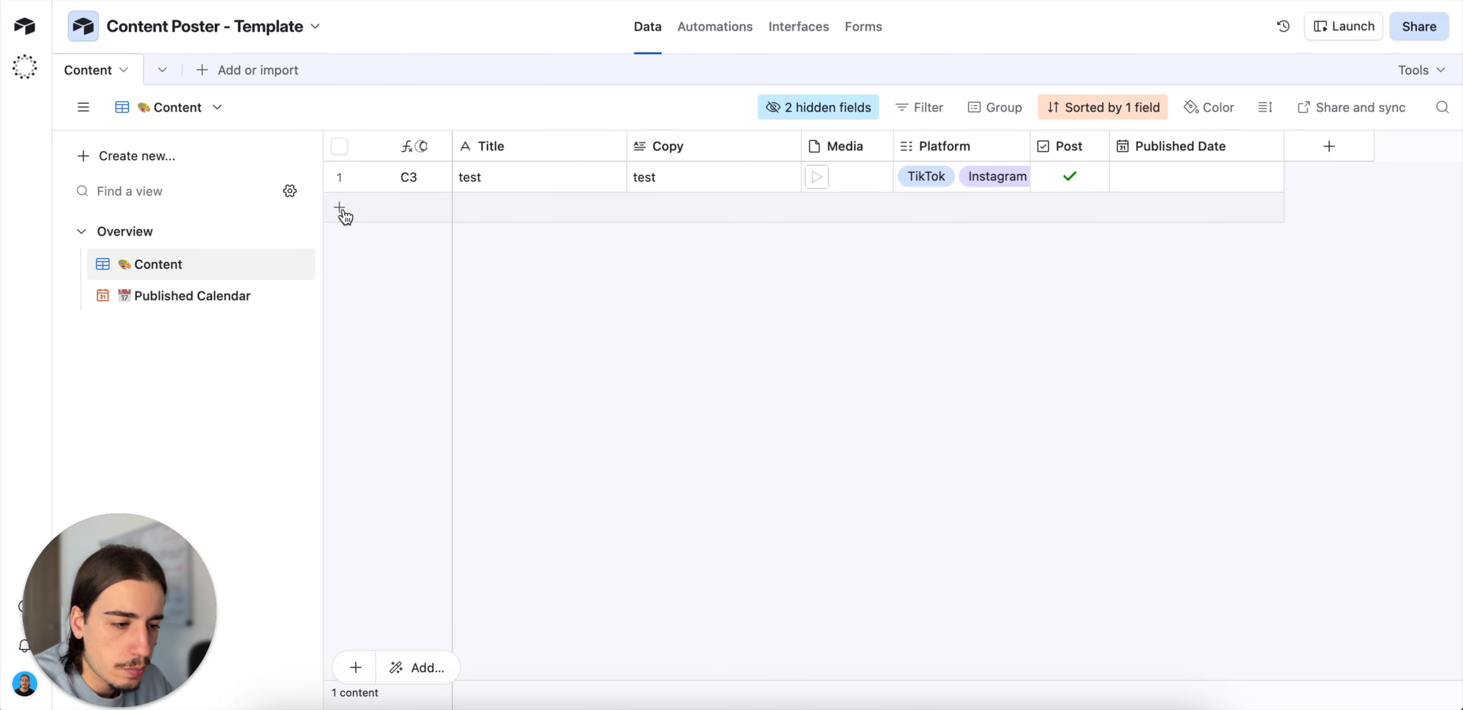
pyautogui.click(342, 212)
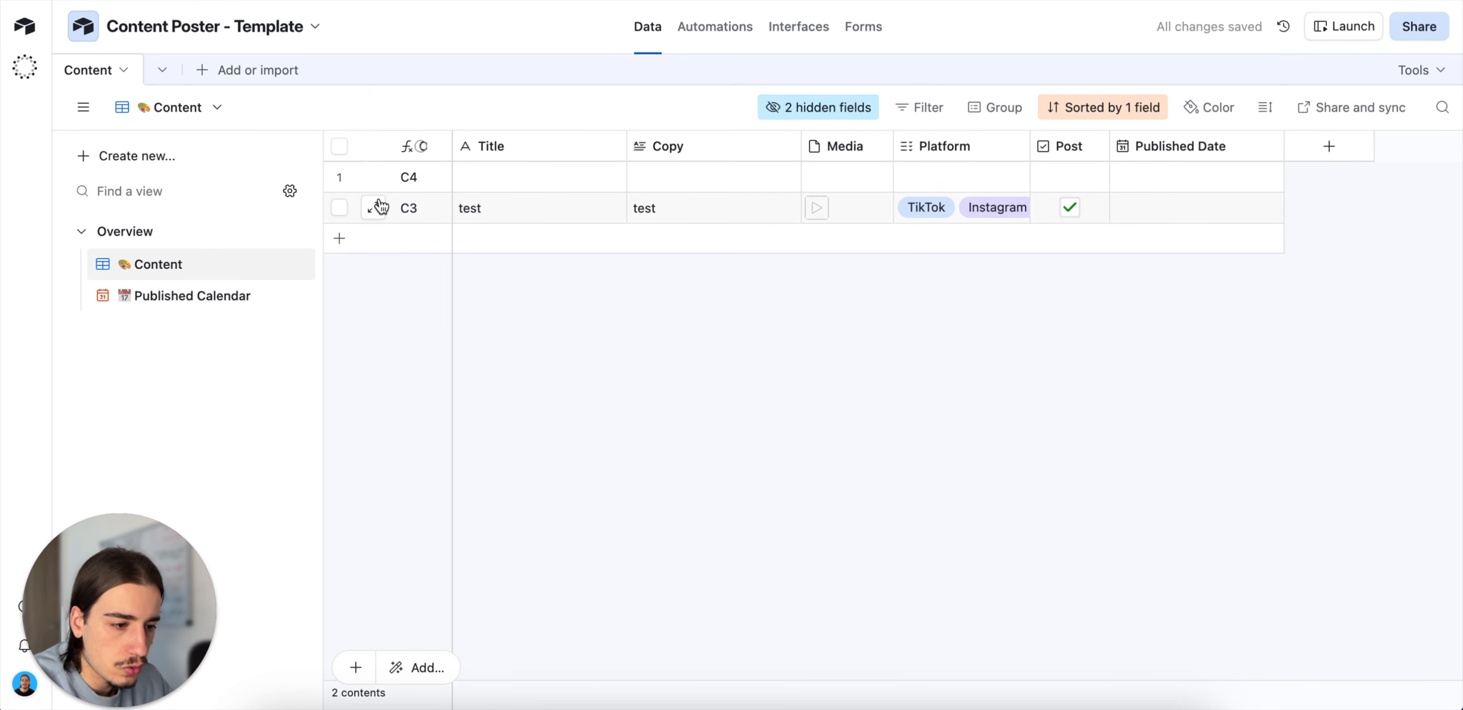
# Step: Look at the blank record's Title and Copy cells, opening the Copy text editor without entering anything
pyautogui.click(534, 187)
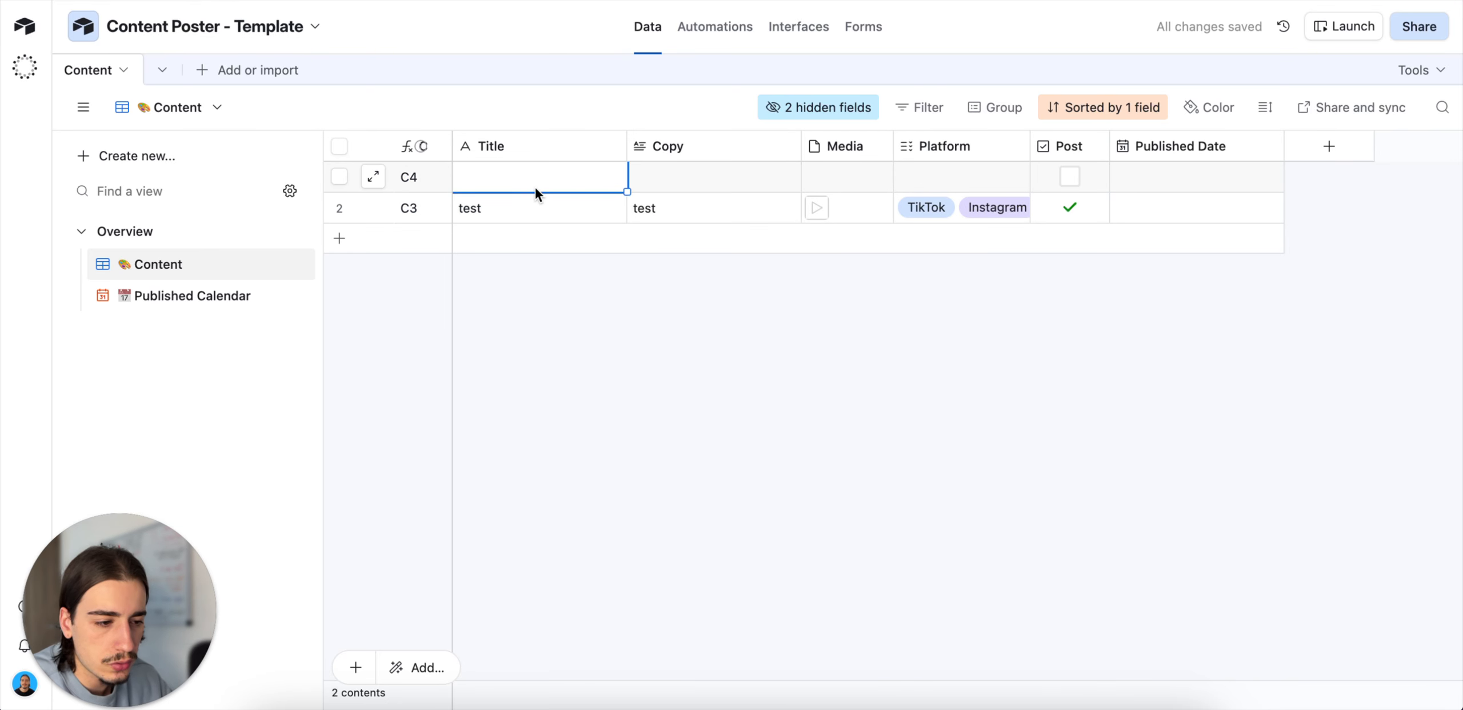
pyautogui.doubleClick(684, 180)
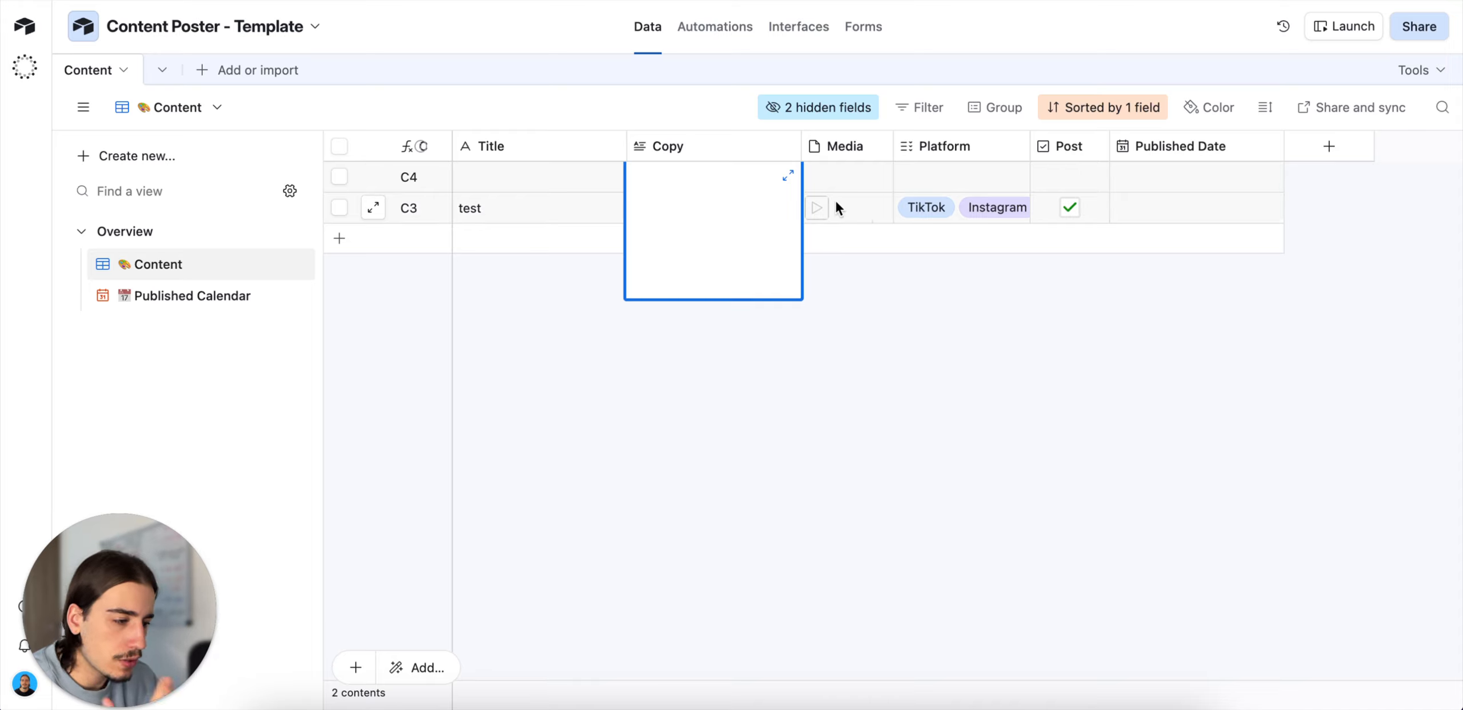
pyautogui.click(845, 303)
# Step: Review the Platform field's list of multiple-select options without editing it, and restore the reduced header row height
pyautogui.moveTo(933, 157); pyautogui.dragTo(934, 200)
pyautogui.click(1012, 148)
pyautogui.click(1012, 149)
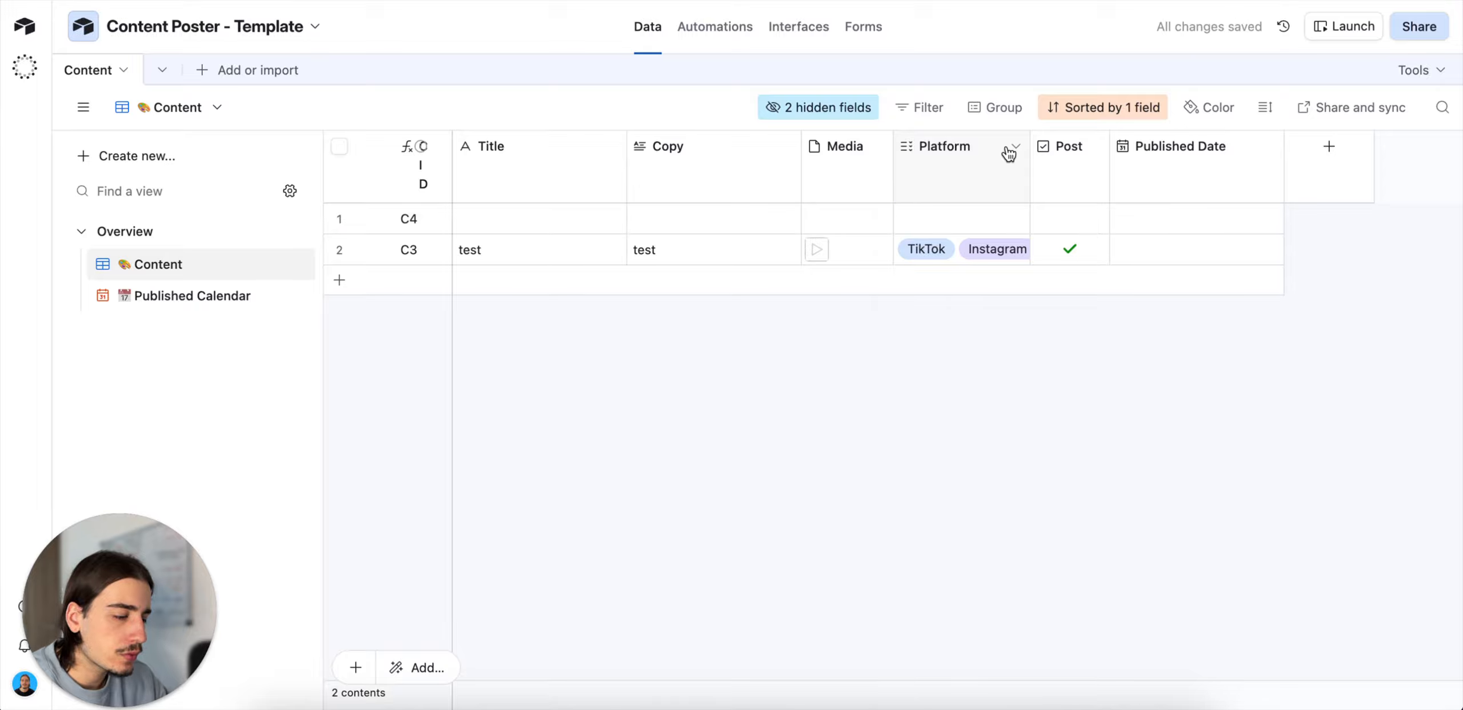
pyautogui.click(1009, 152)
pyautogui.doubleClick(997, 144)
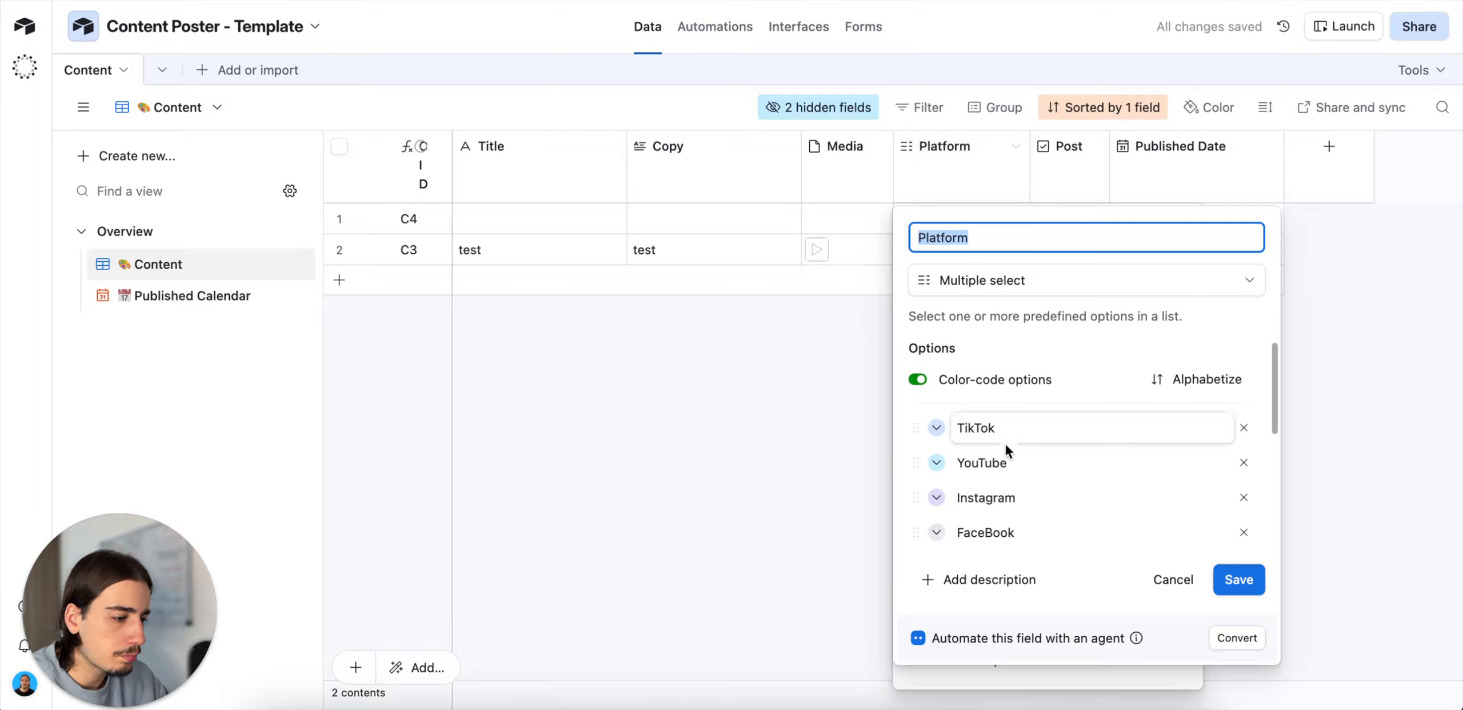
pyautogui.scroll(-3, 1015, 474)
pyautogui.scroll(-2, 1018, 487)
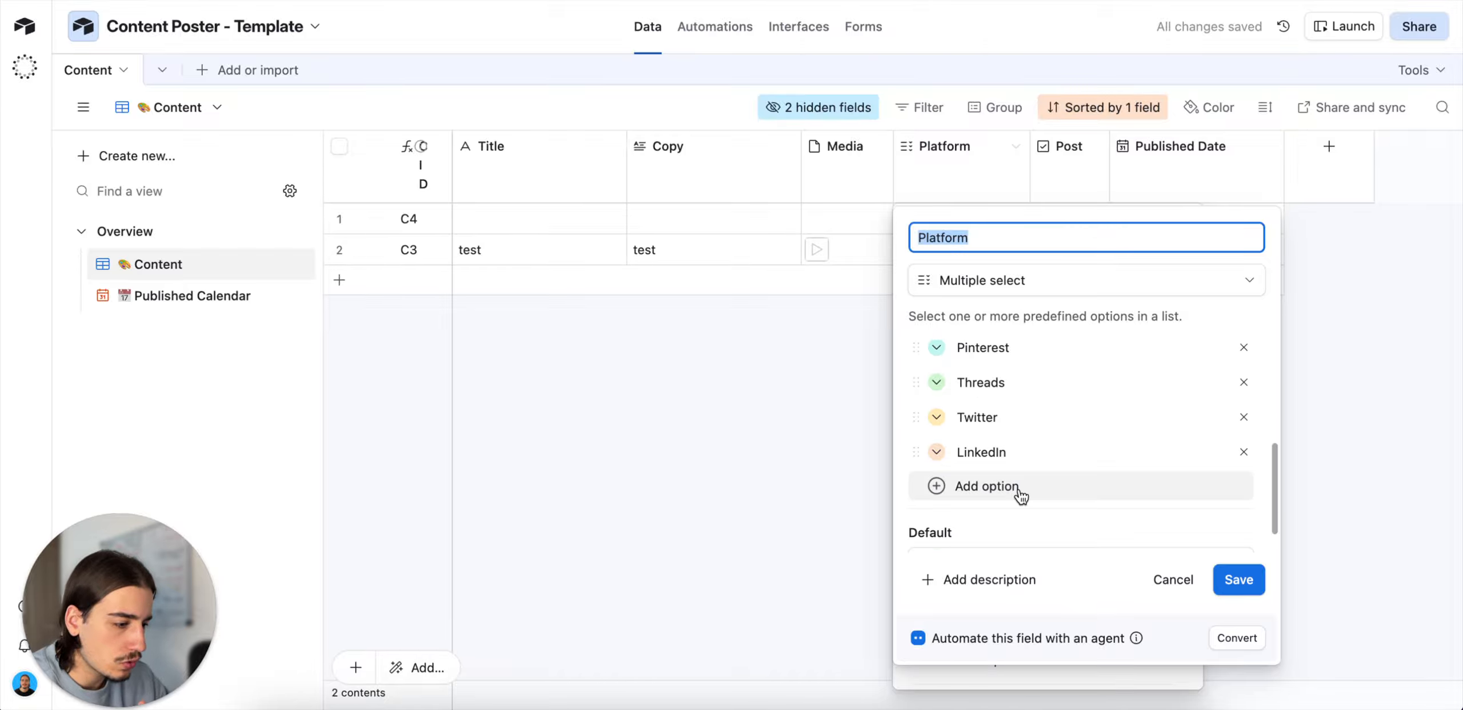
pyautogui.scroll(5, 1021, 492)
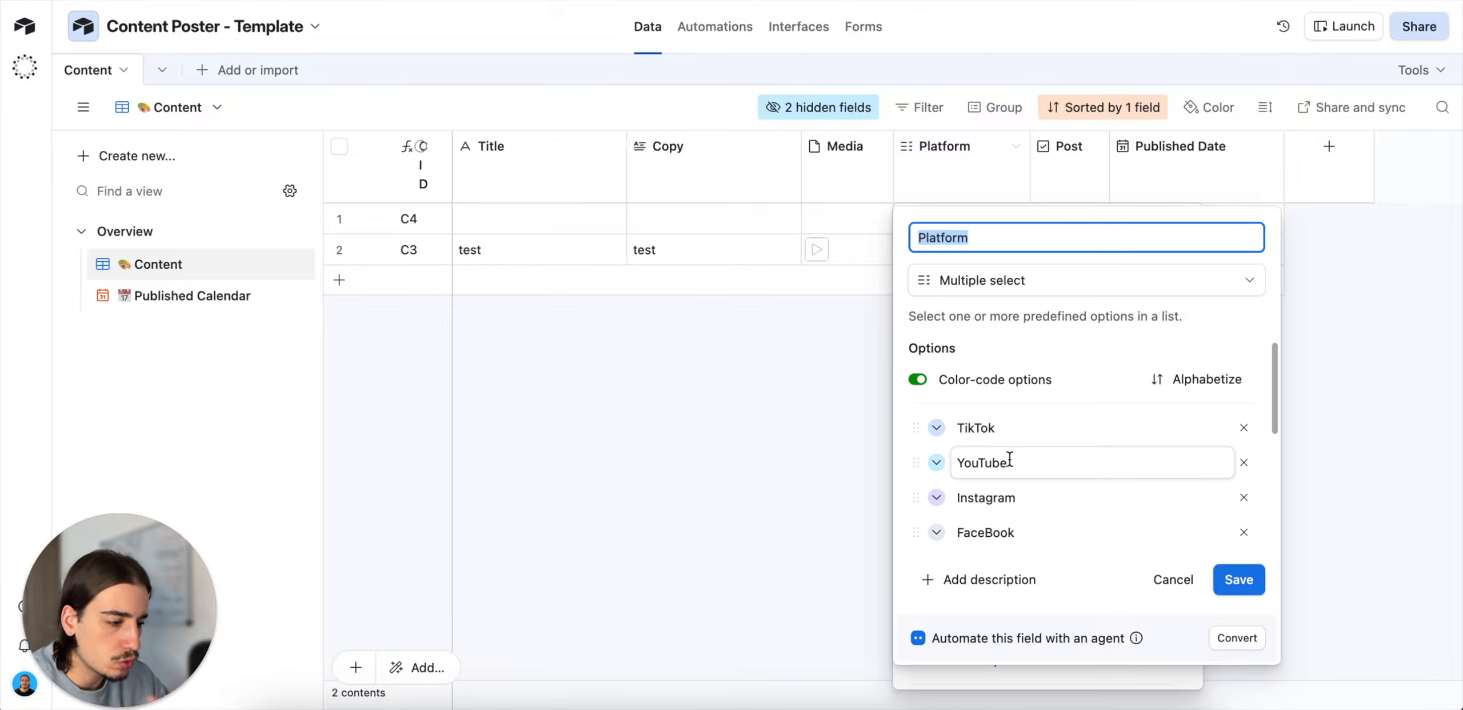
pyautogui.scroll(-2, 1007, 473)
pyautogui.scroll(-2, 1007, 478)
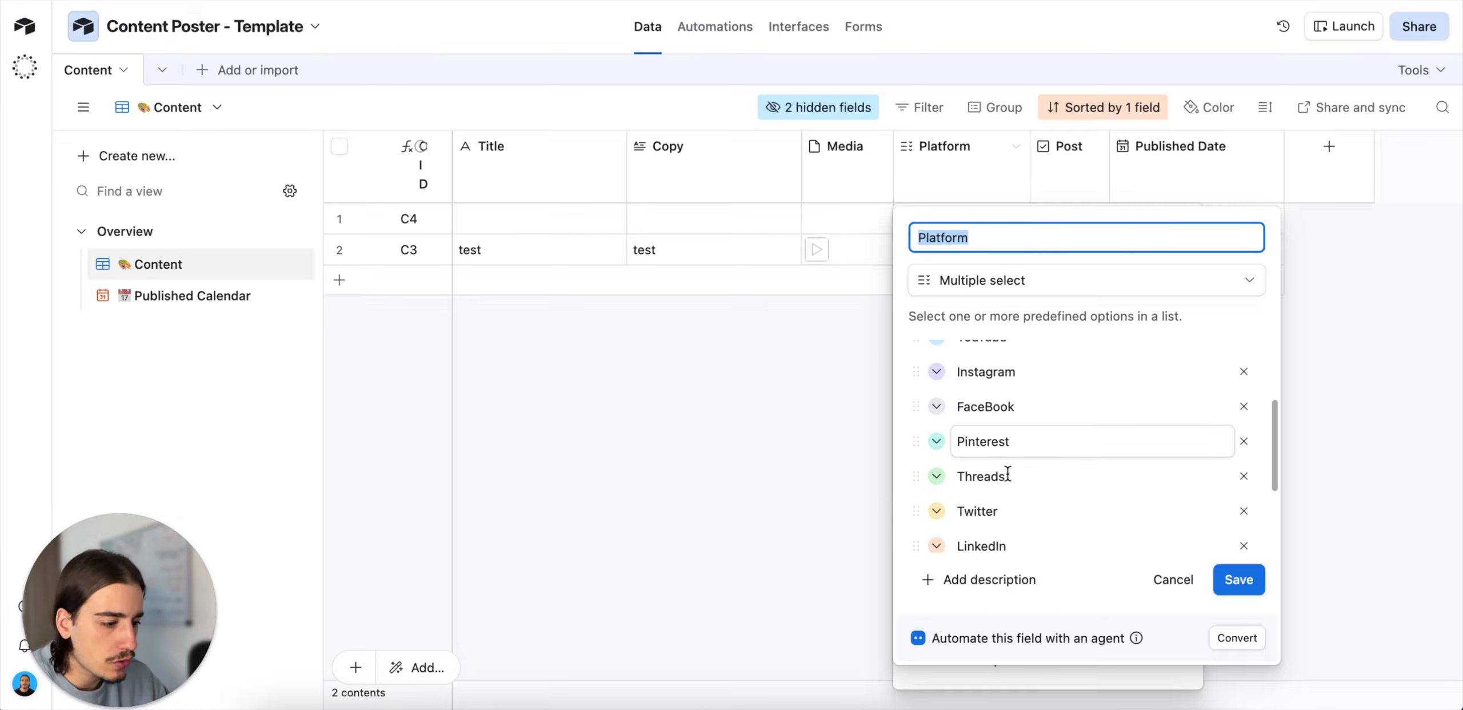
pyautogui.scroll(-2, 1004, 504)
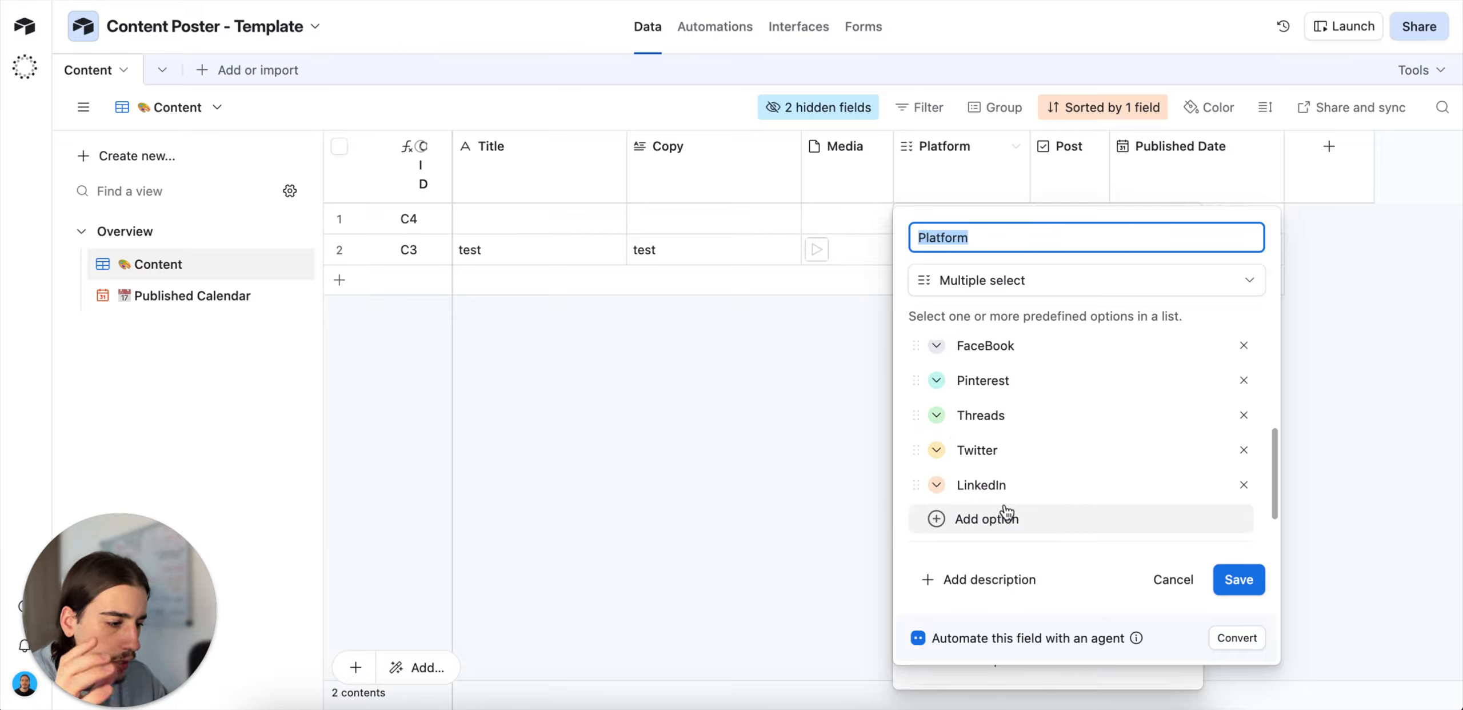
pyautogui.click(828, 467)
pyautogui.click(837, 434)
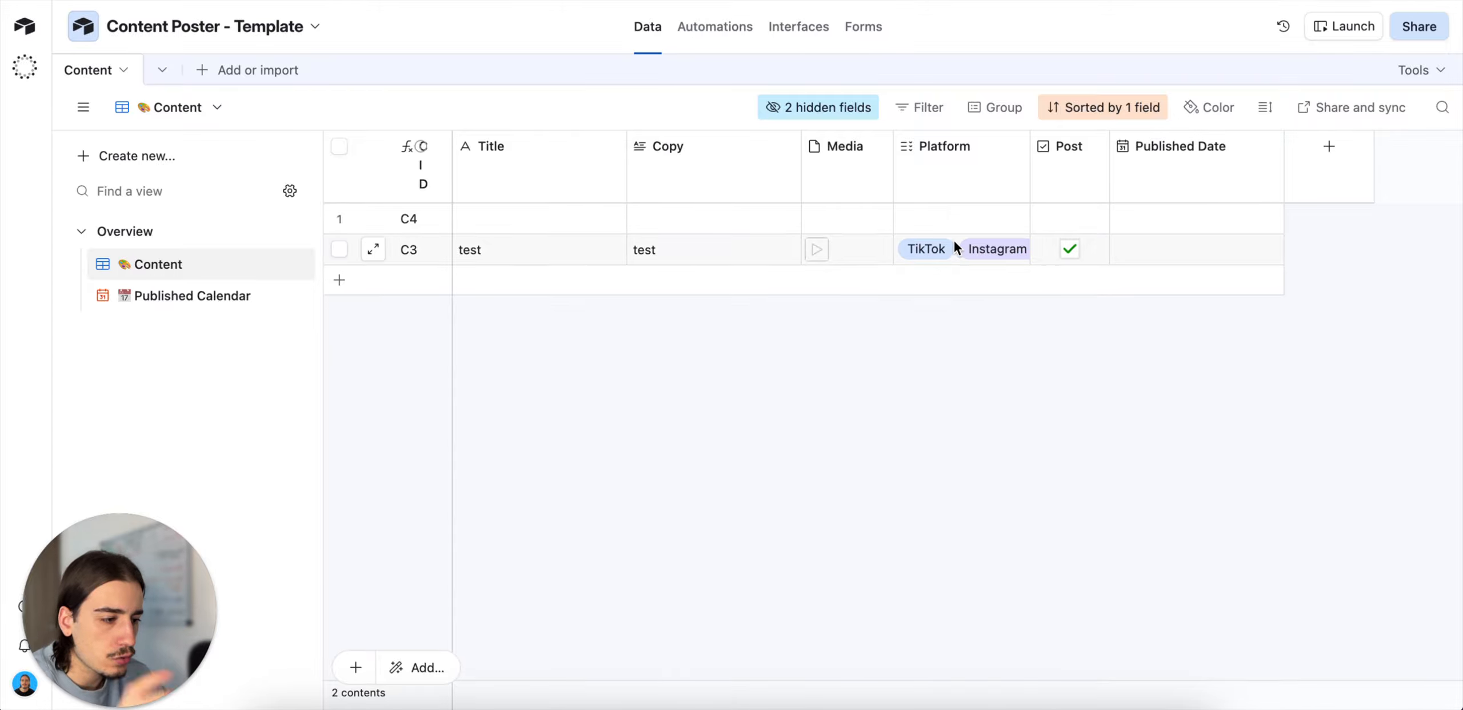
pyautogui.moveTo(983, 202); pyautogui.dragTo(989, 164)
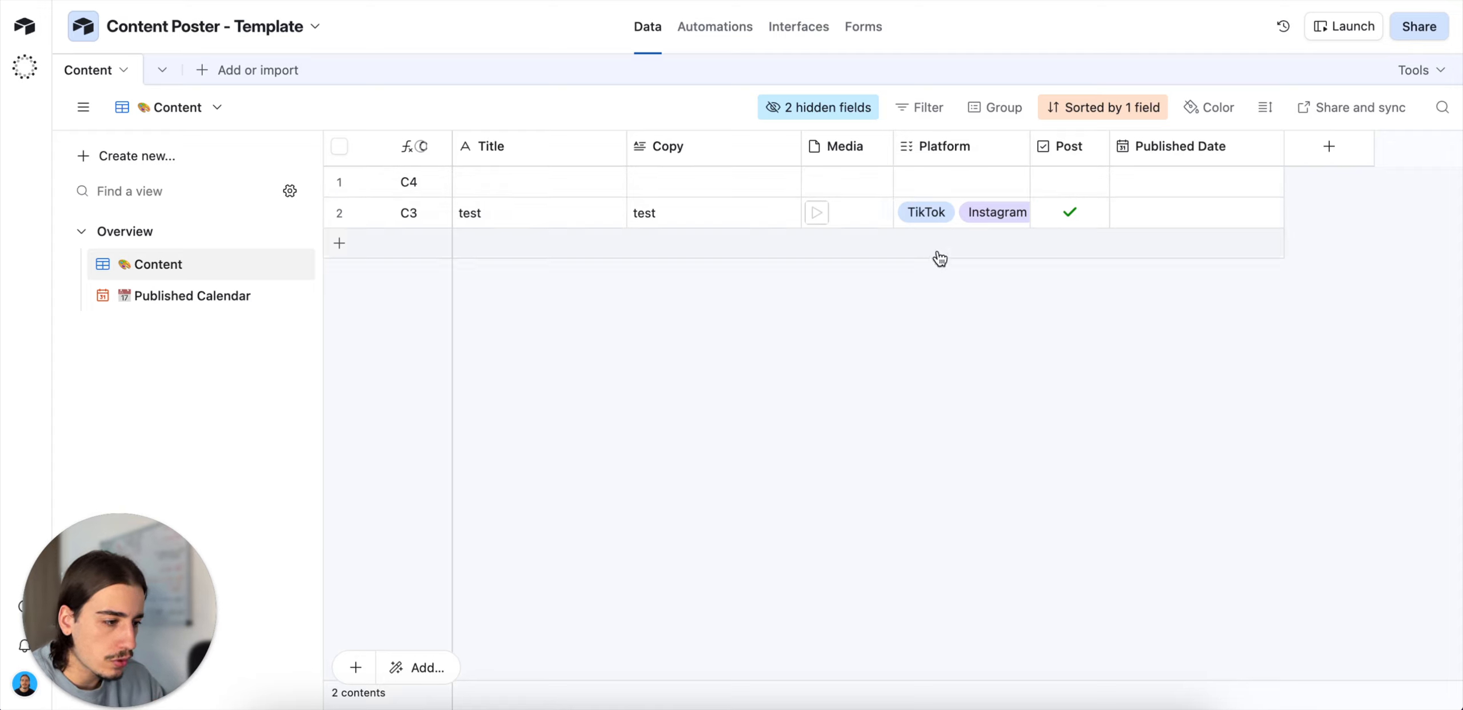
# Step: Expand the Platform cell of the test record to view all its assigned platforms, and close it
pyautogui.click(942, 202)
pyautogui.click(1018, 203)
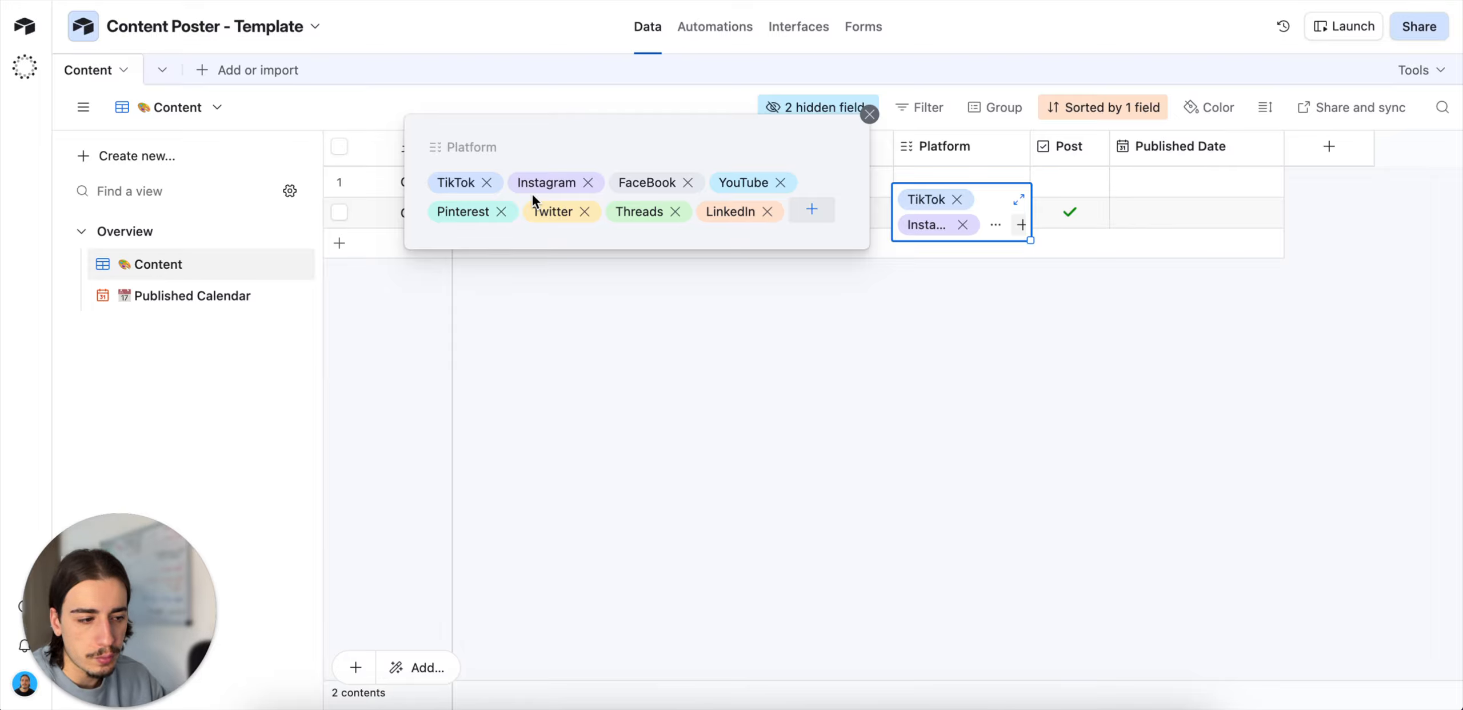
pyautogui.click(729, 498)
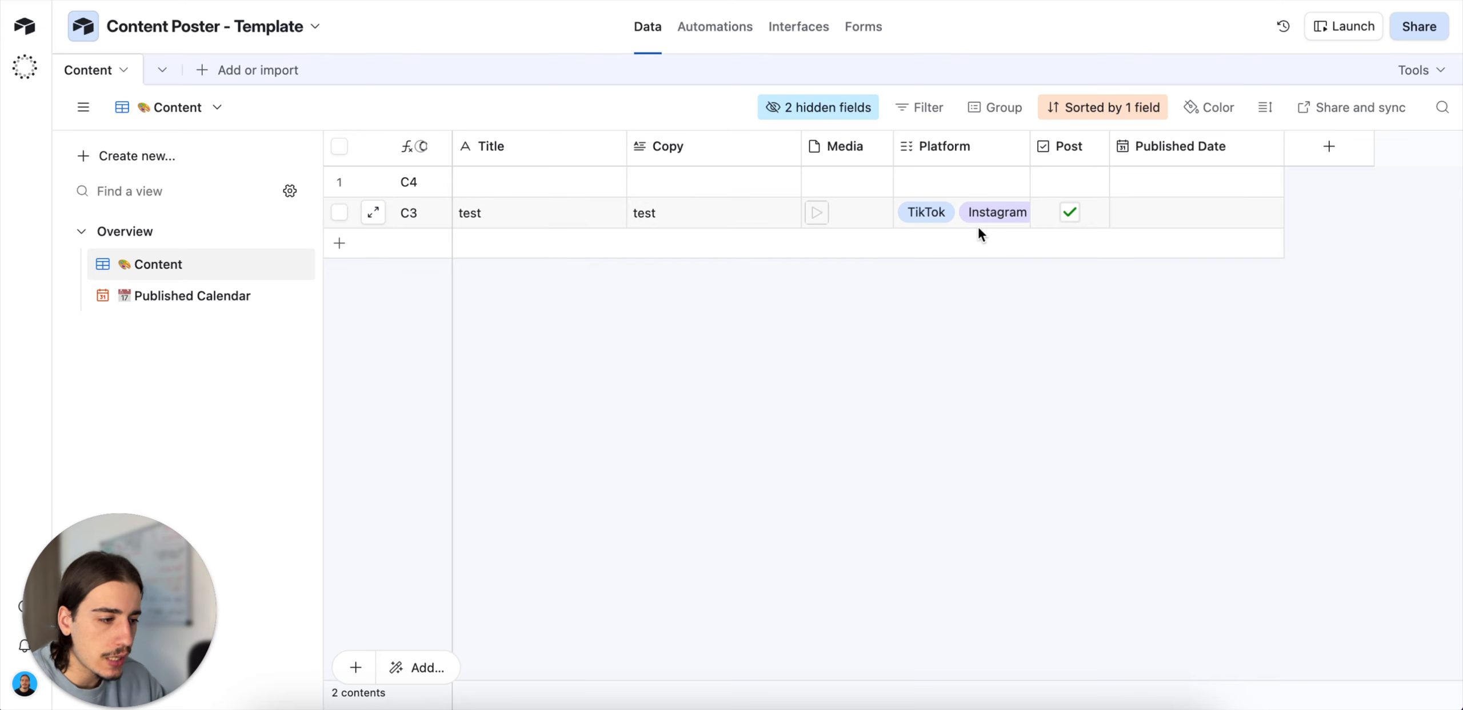
# Step: Browse the platform options available for the blank record without choosing any
pyautogui.click(965, 184)
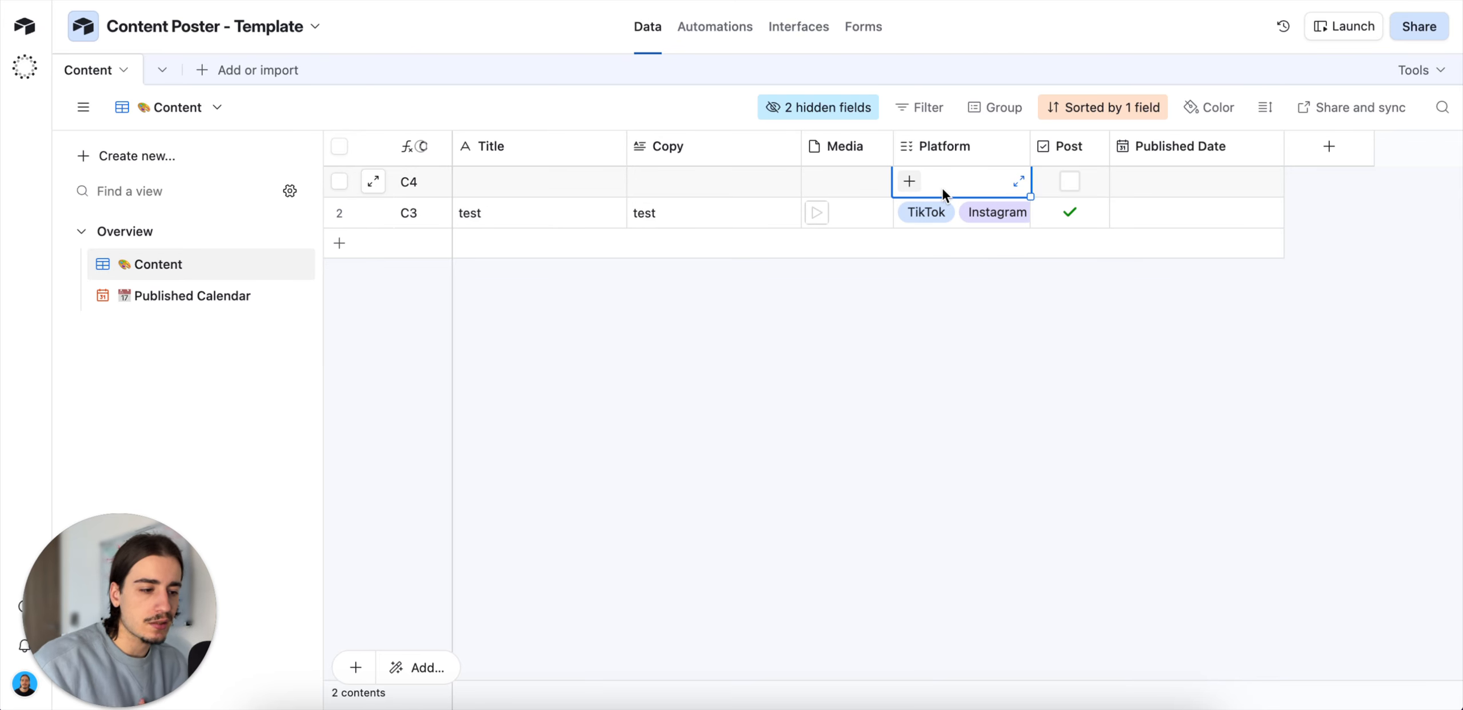
pyautogui.click(909, 182)
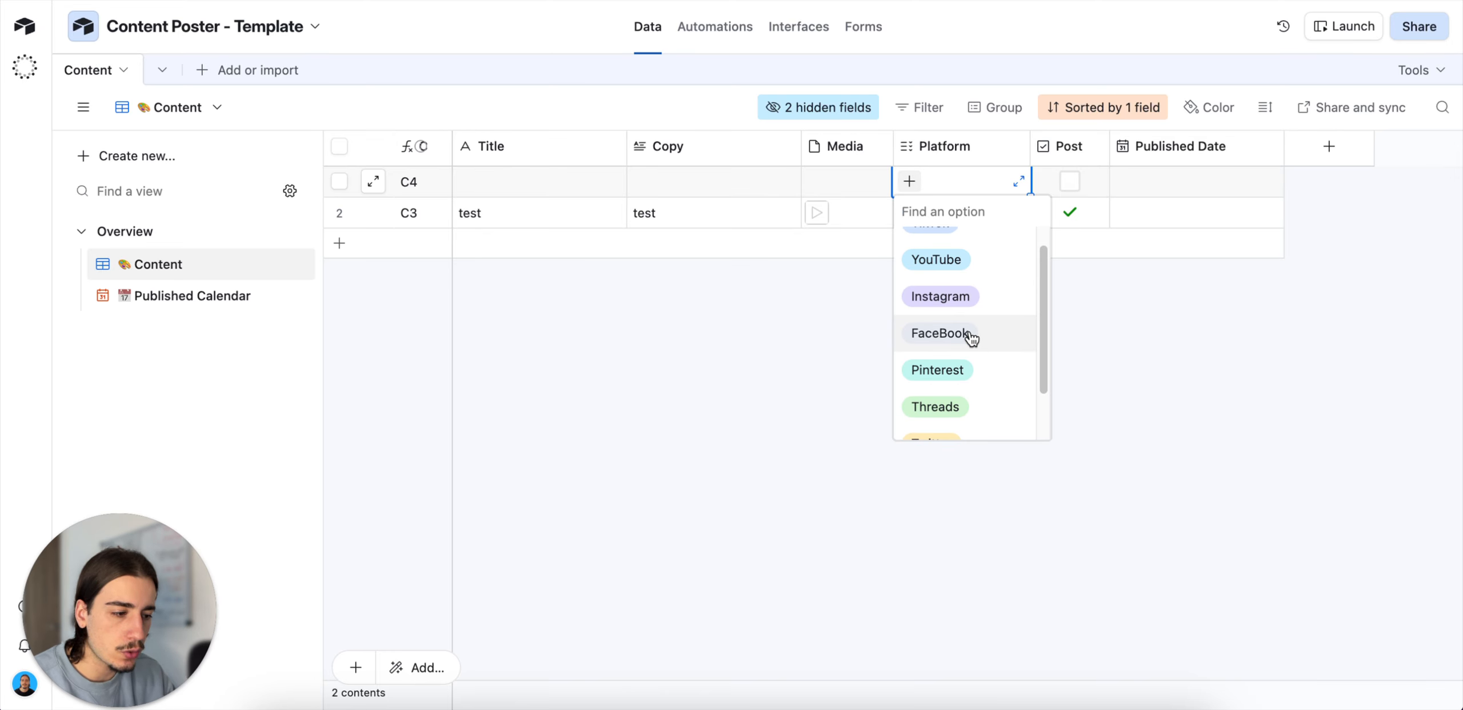
pyautogui.scroll(1, 979, 281)
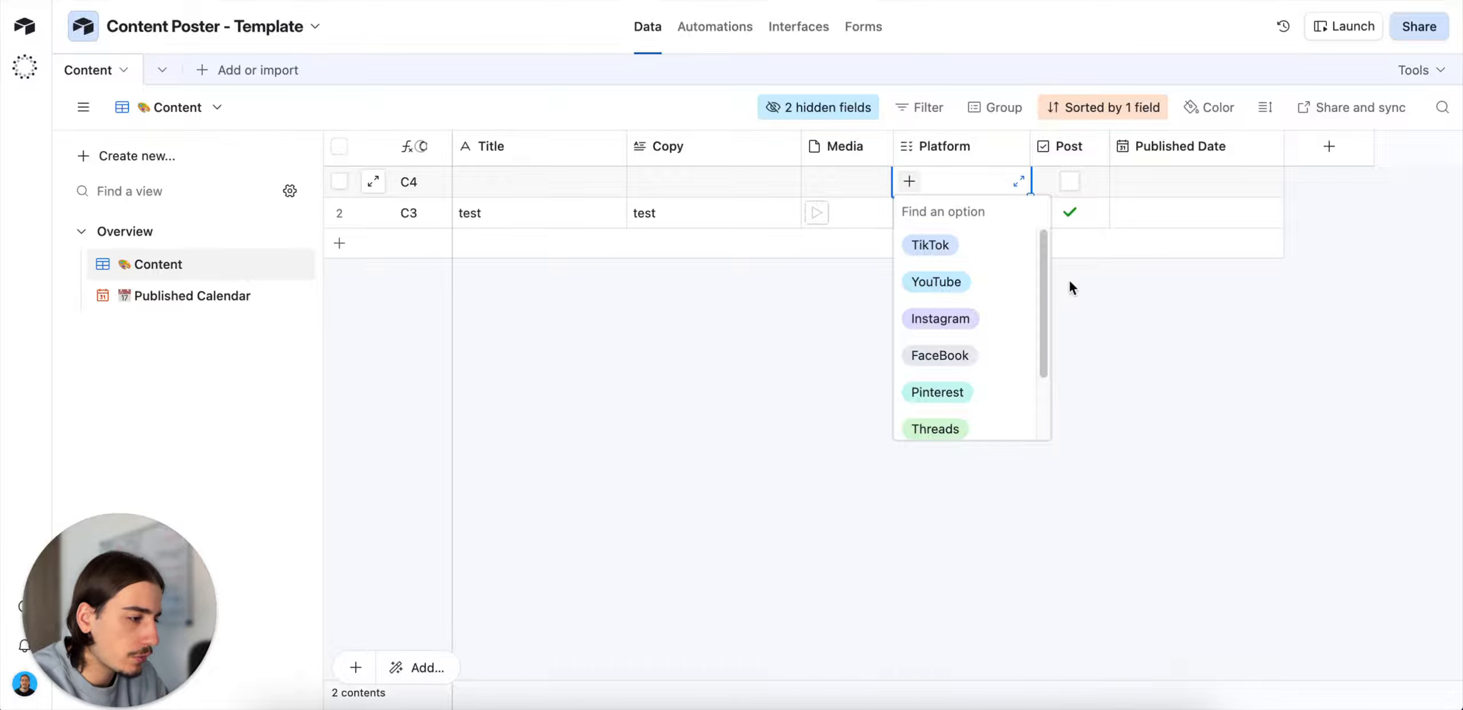
pyautogui.click(1114, 282)
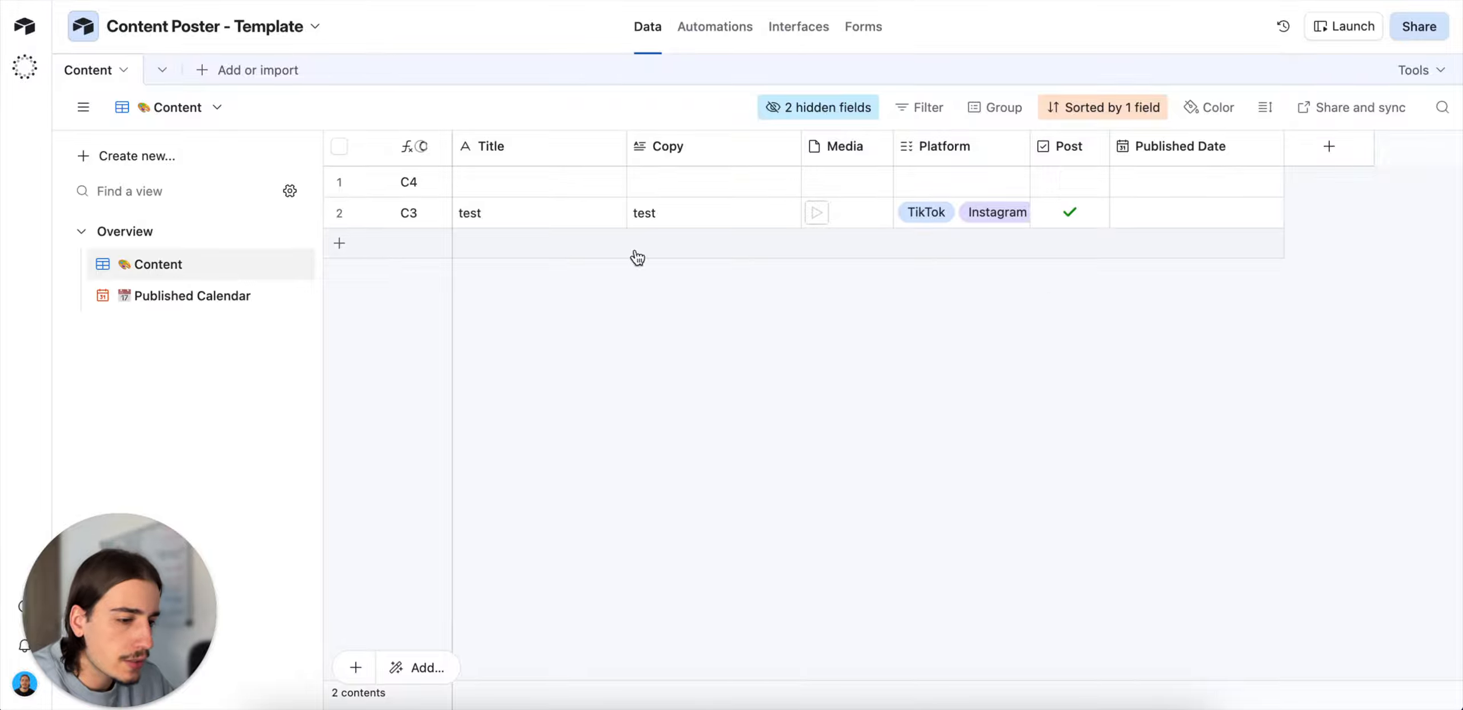
# Step: Set the test record's Published Date to 22/10/2025 and view it in the Published Calendar
pyautogui.doubleClick(1175, 221)
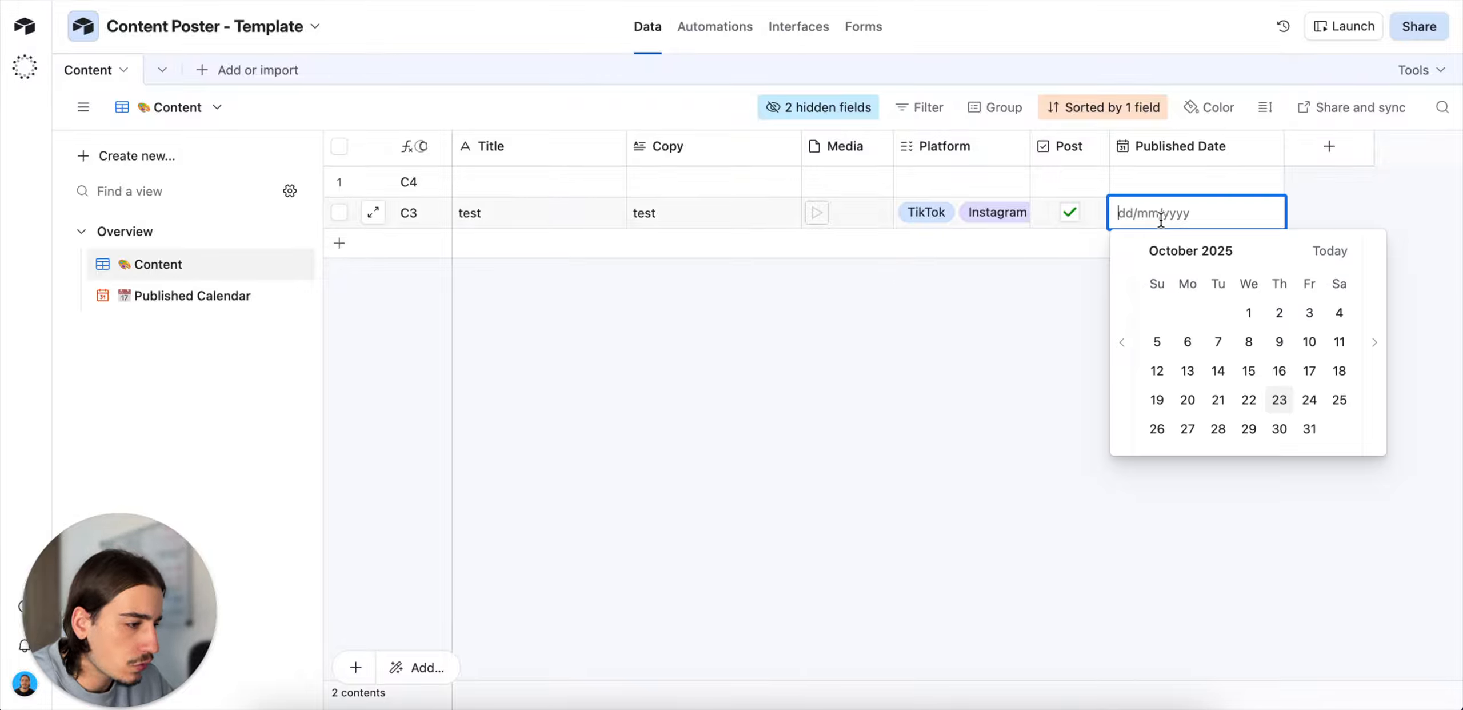
pyautogui.click(1252, 401)
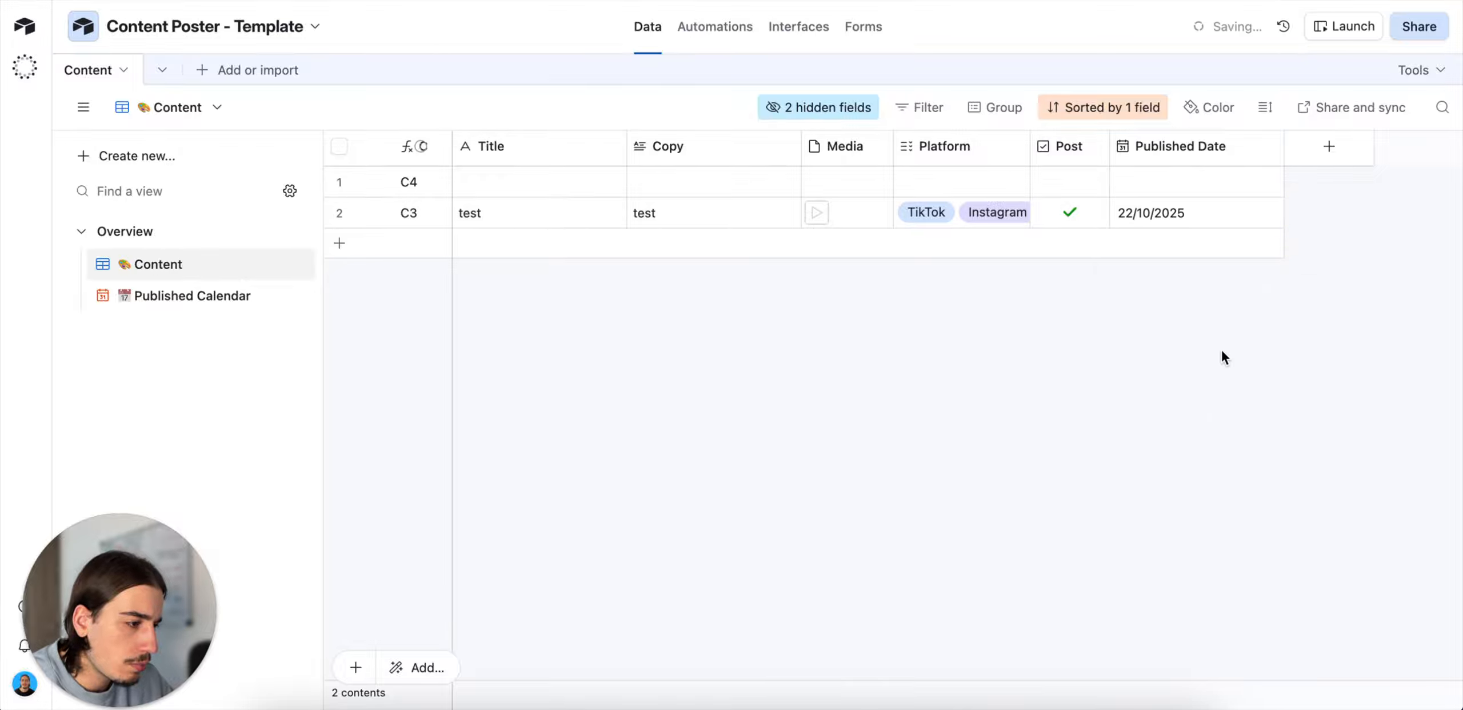
pyautogui.click(170, 301)
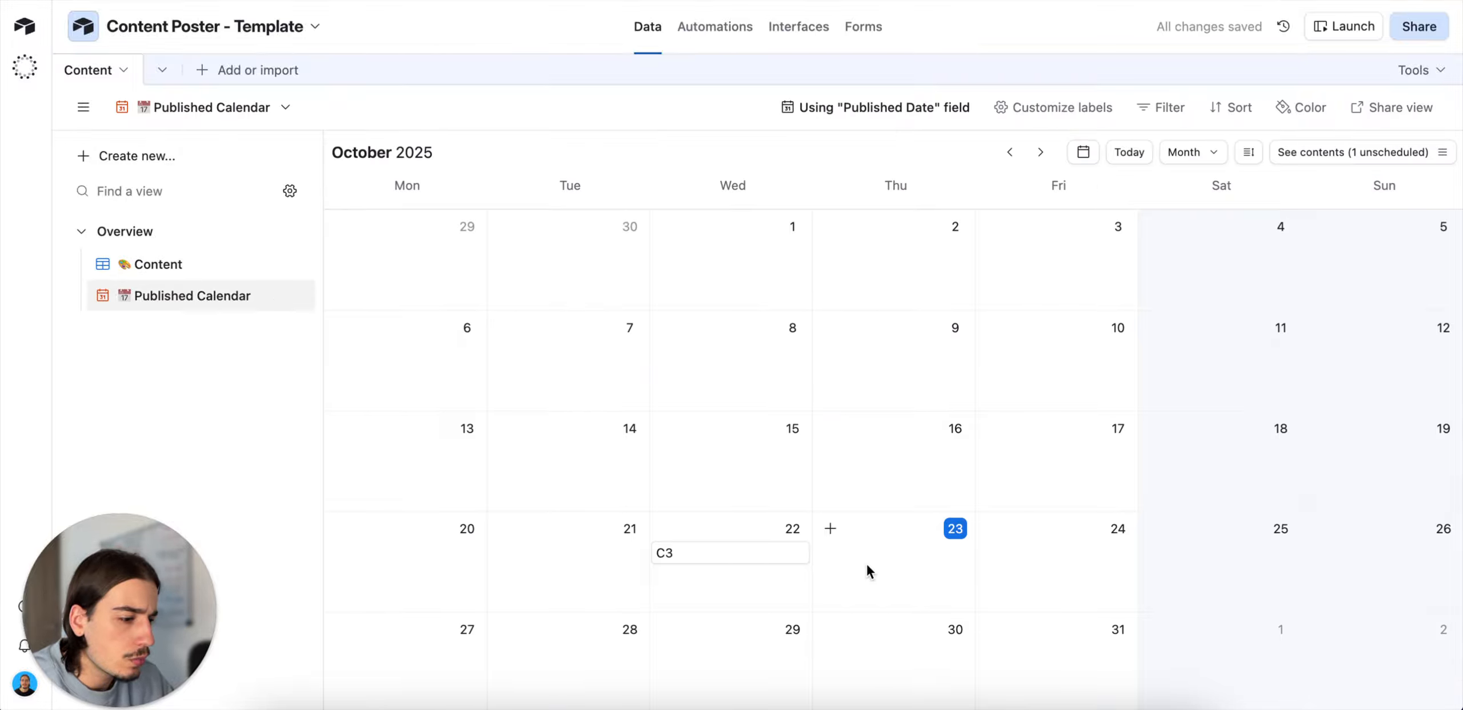
# Step: Expand record C3 from the 22 October calendar entry to review all its fields, close it, and return to the Content view
pyautogui.click(748, 562)
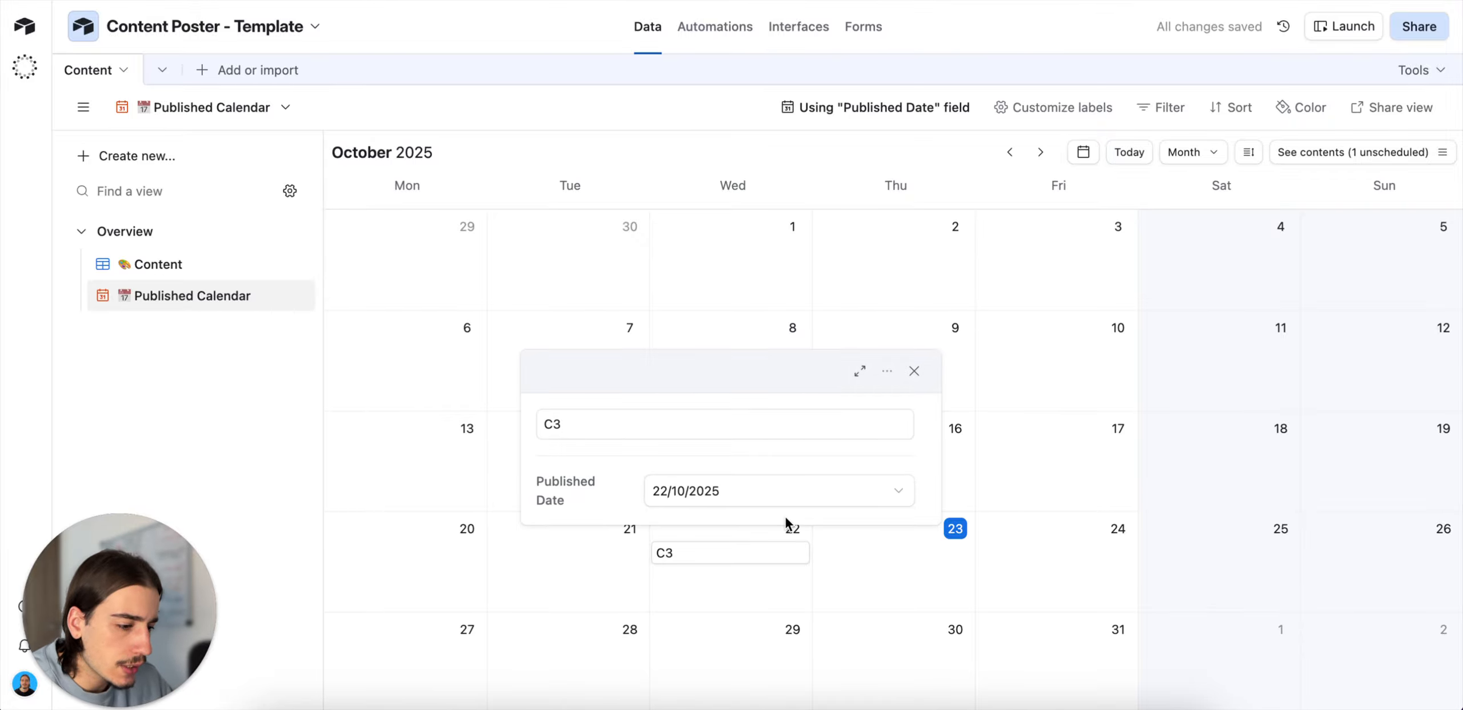
pyautogui.click(860, 370)
pyautogui.click(630, 314)
pyautogui.scroll(-8, 657, 418)
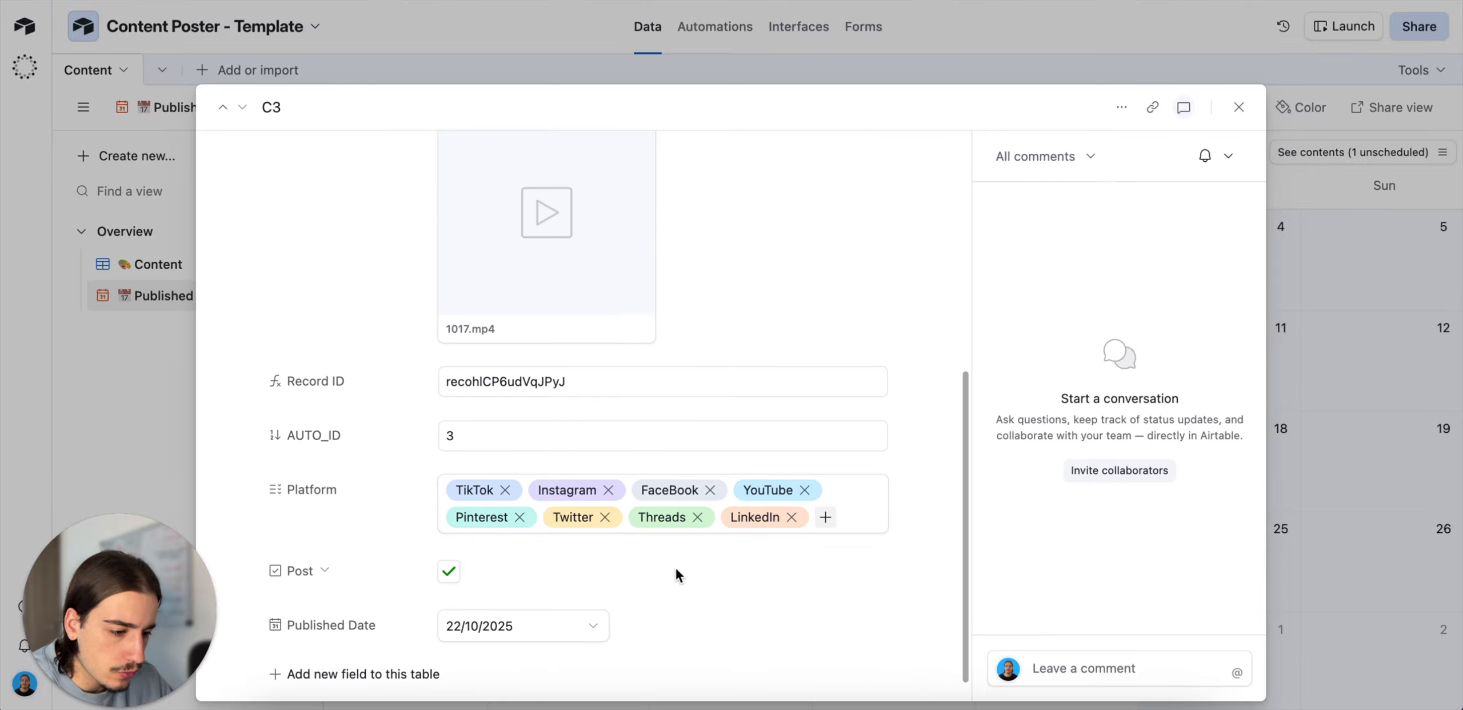
pyautogui.scroll(-1, 676, 575)
pyautogui.click(1239, 107)
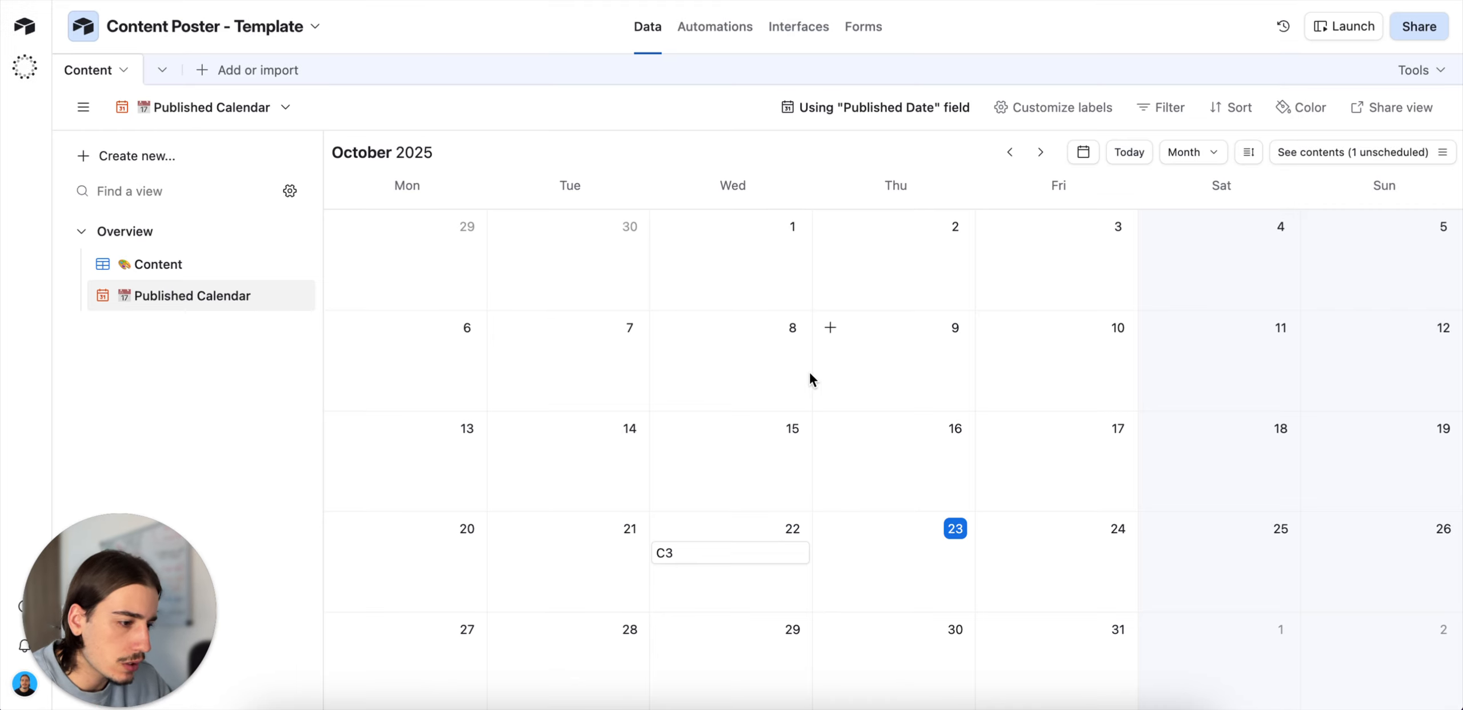
pyautogui.click(209, 266)
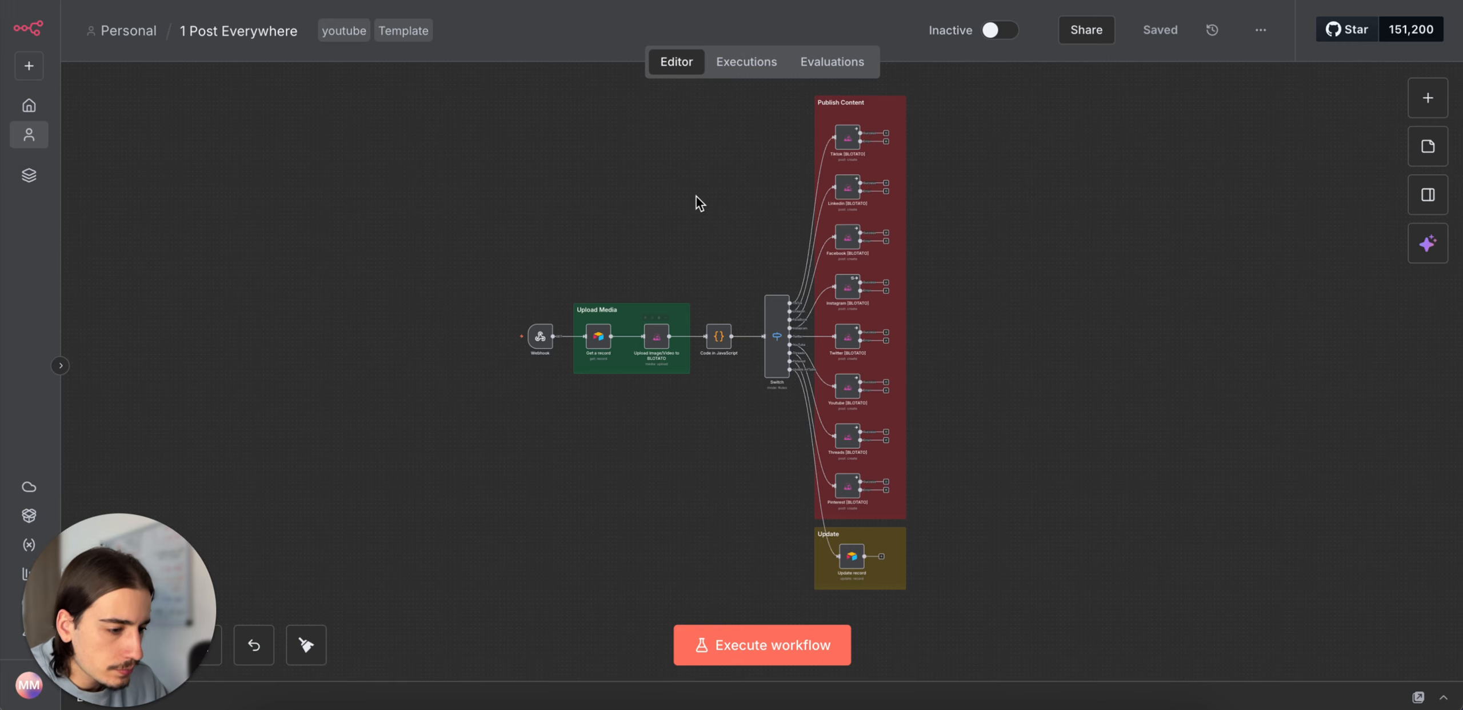
# Step: In the n8n workflow, delete the connection between the Webhook and Get a record nodes and save the workflow
pyautogui.hscroll(-1, 696, 196)
pyautogui.scroll(-1, 696, 197)
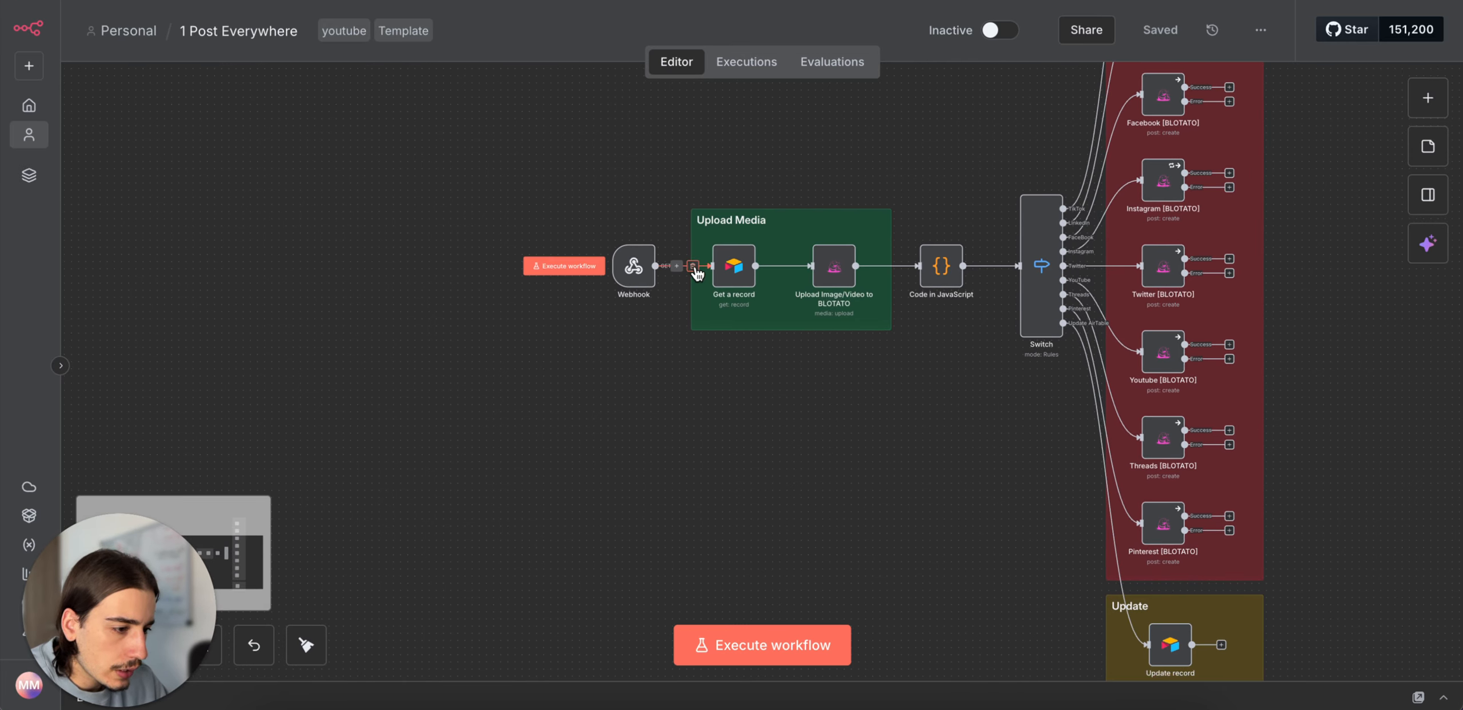
pyautogui.click(694, 267)
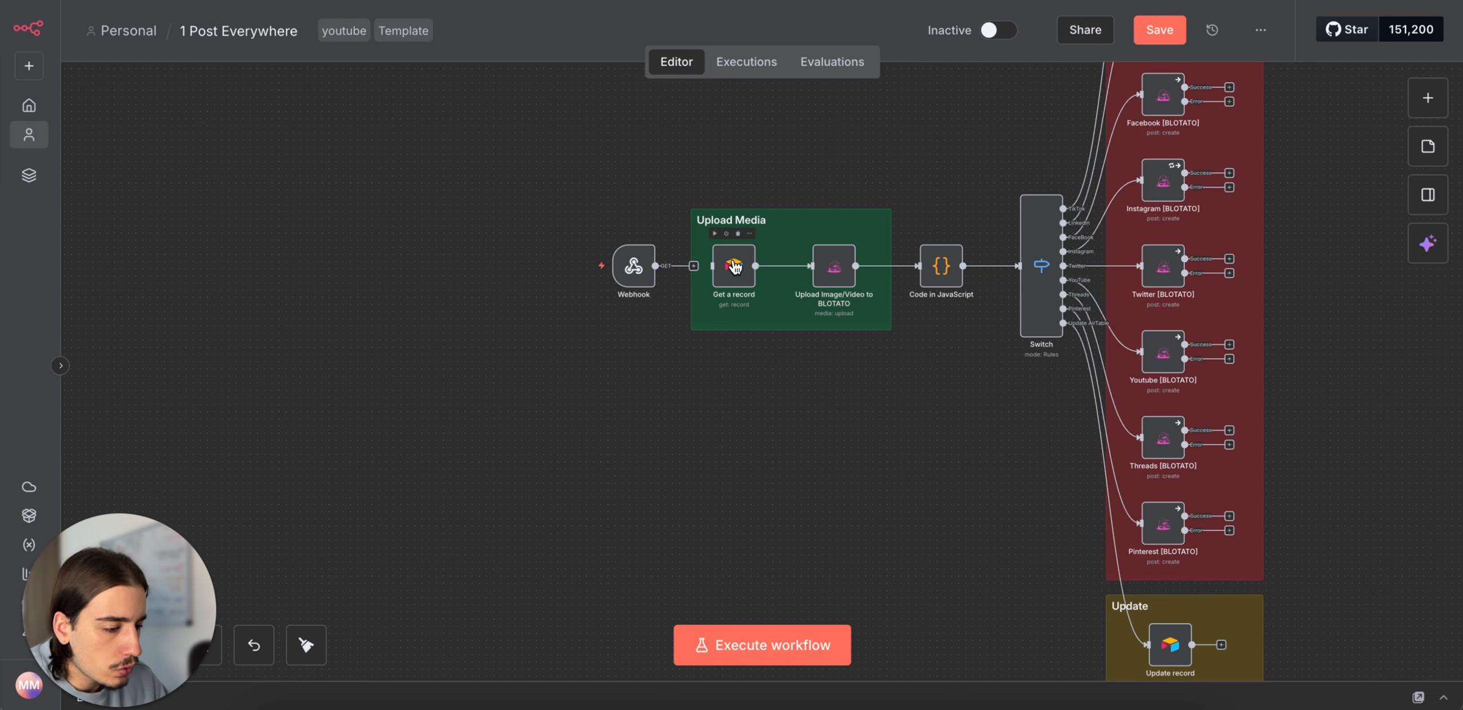
pyautogui.click(1159, 29)
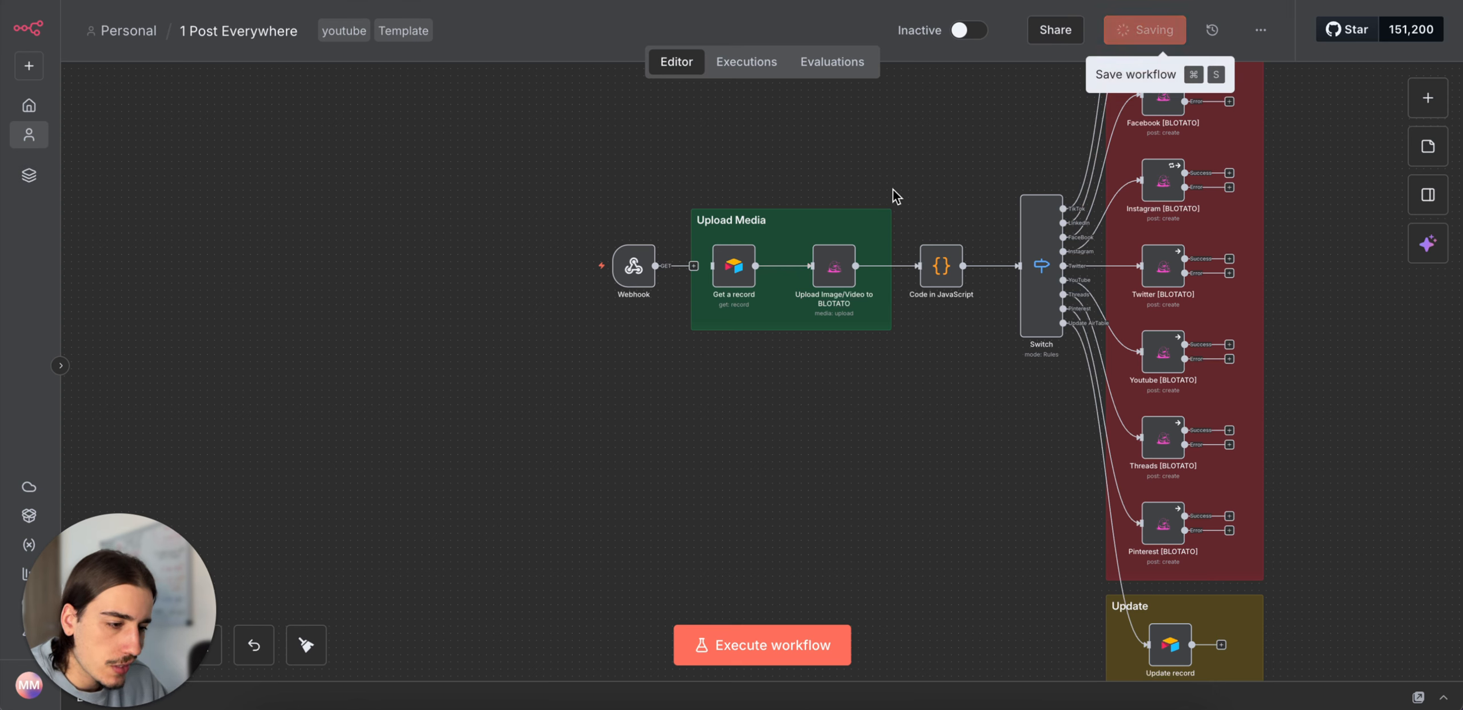
pyautogui.scroll(-1, 774, 537)
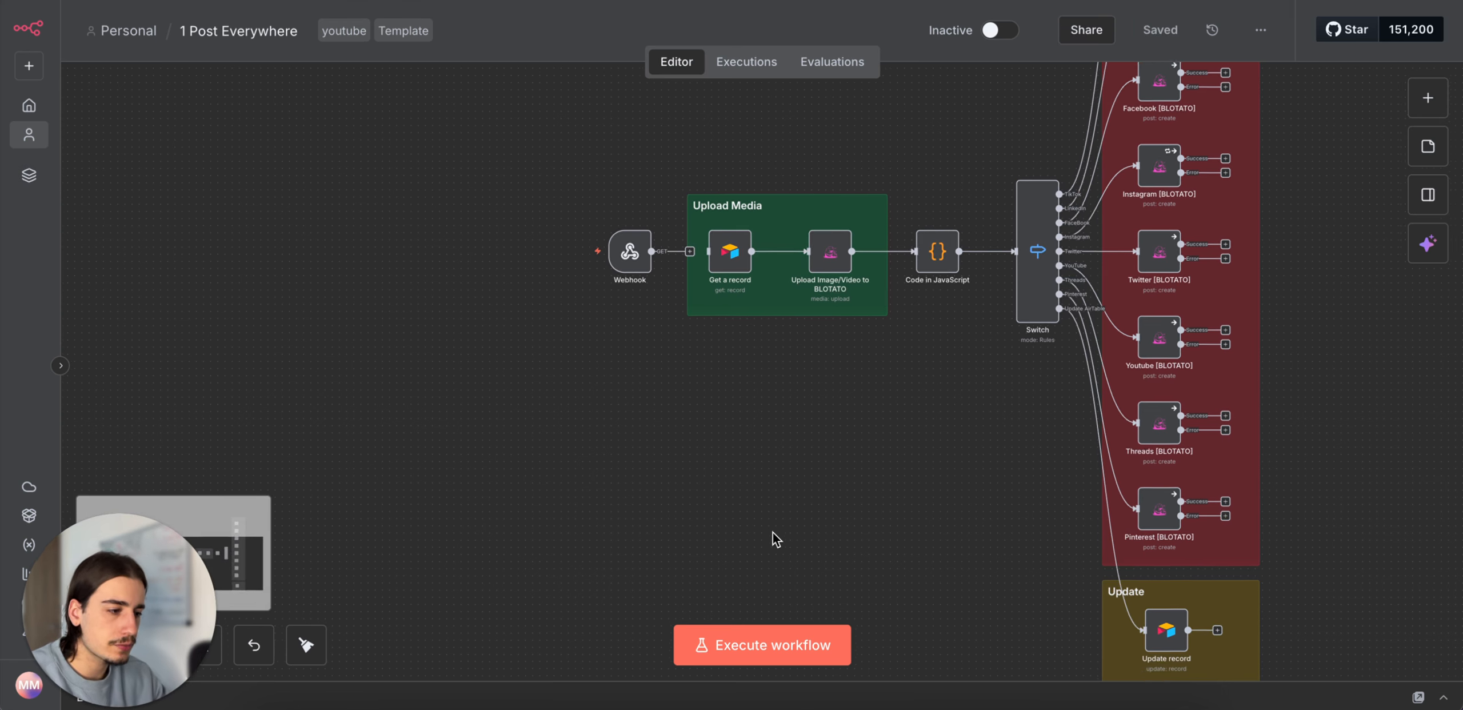
pyautogui.scroll(-2, 773, 533)
pyautogui.scroll(2, 674, 357)
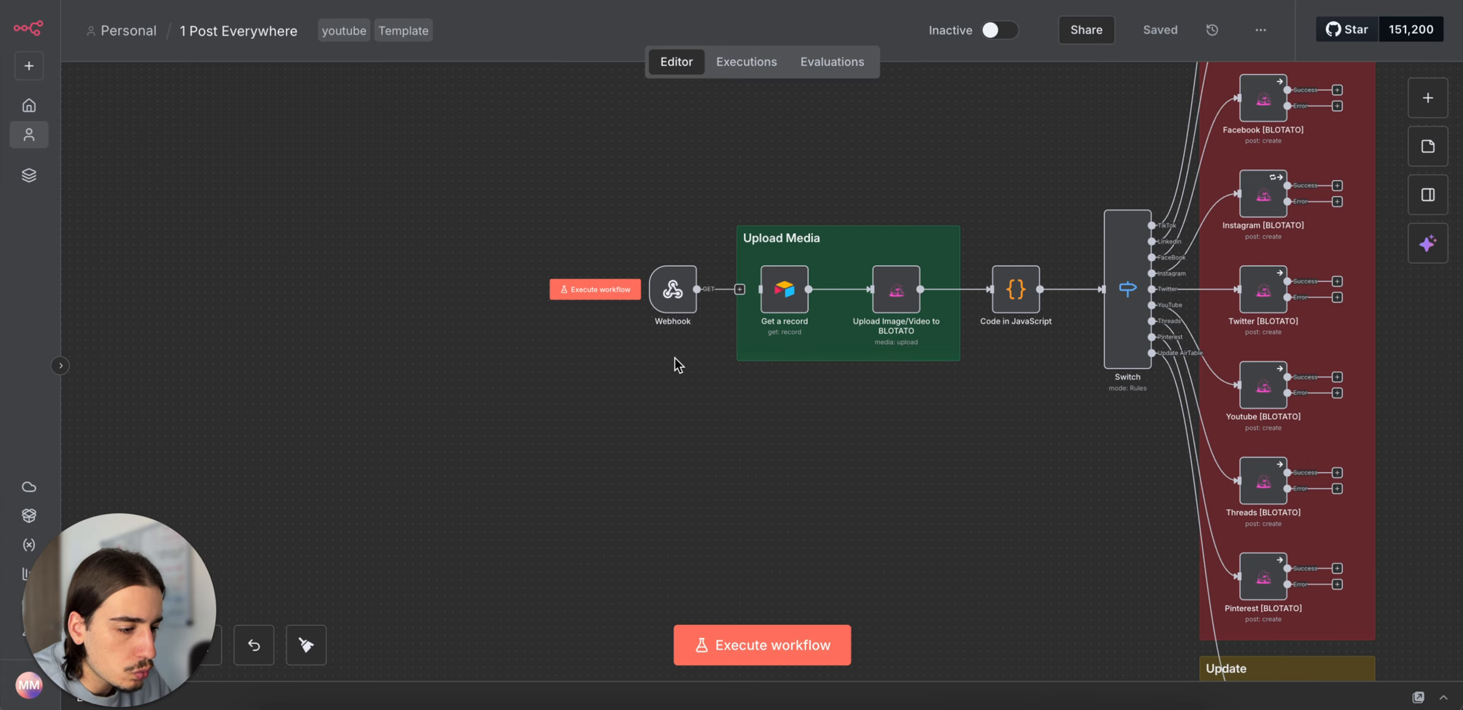
pyautogui.moveTo(683, 289)
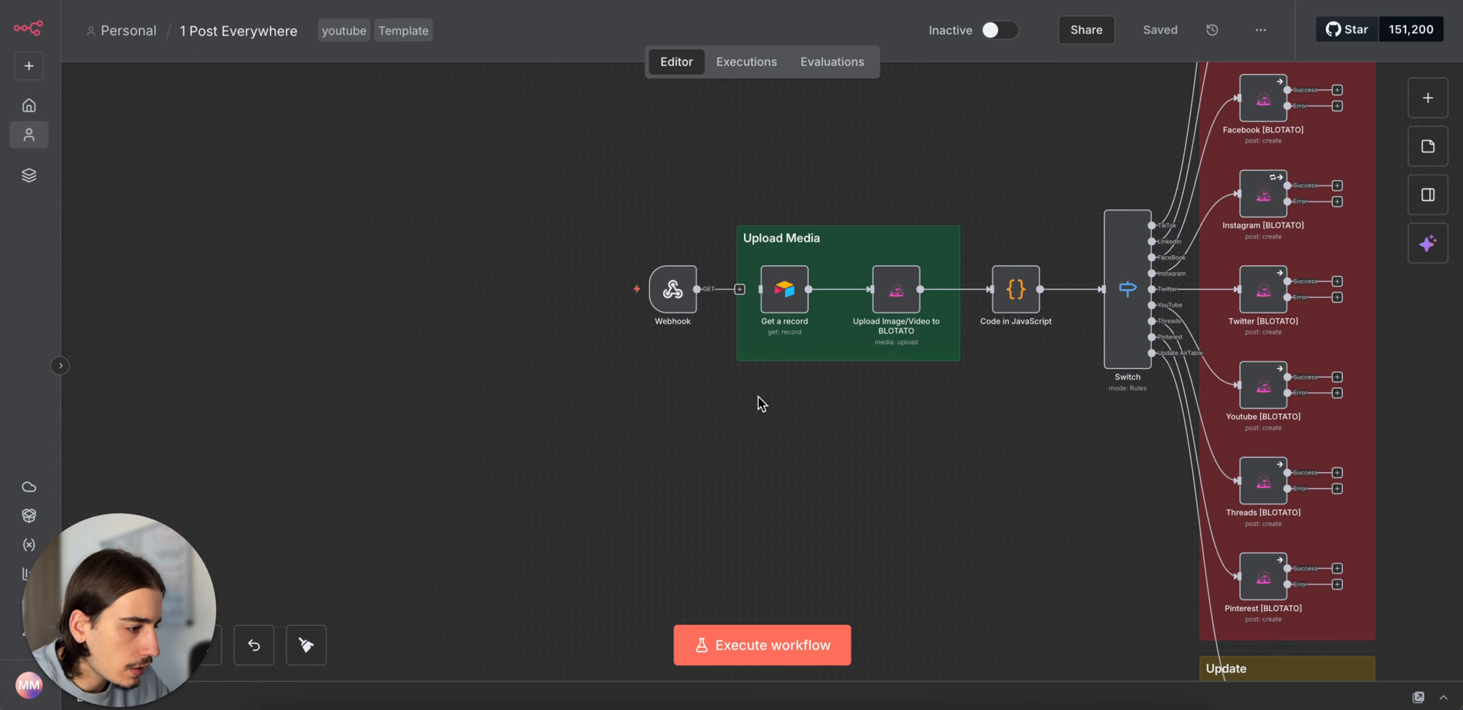
pyautogui.scroll(1, 749, 372)
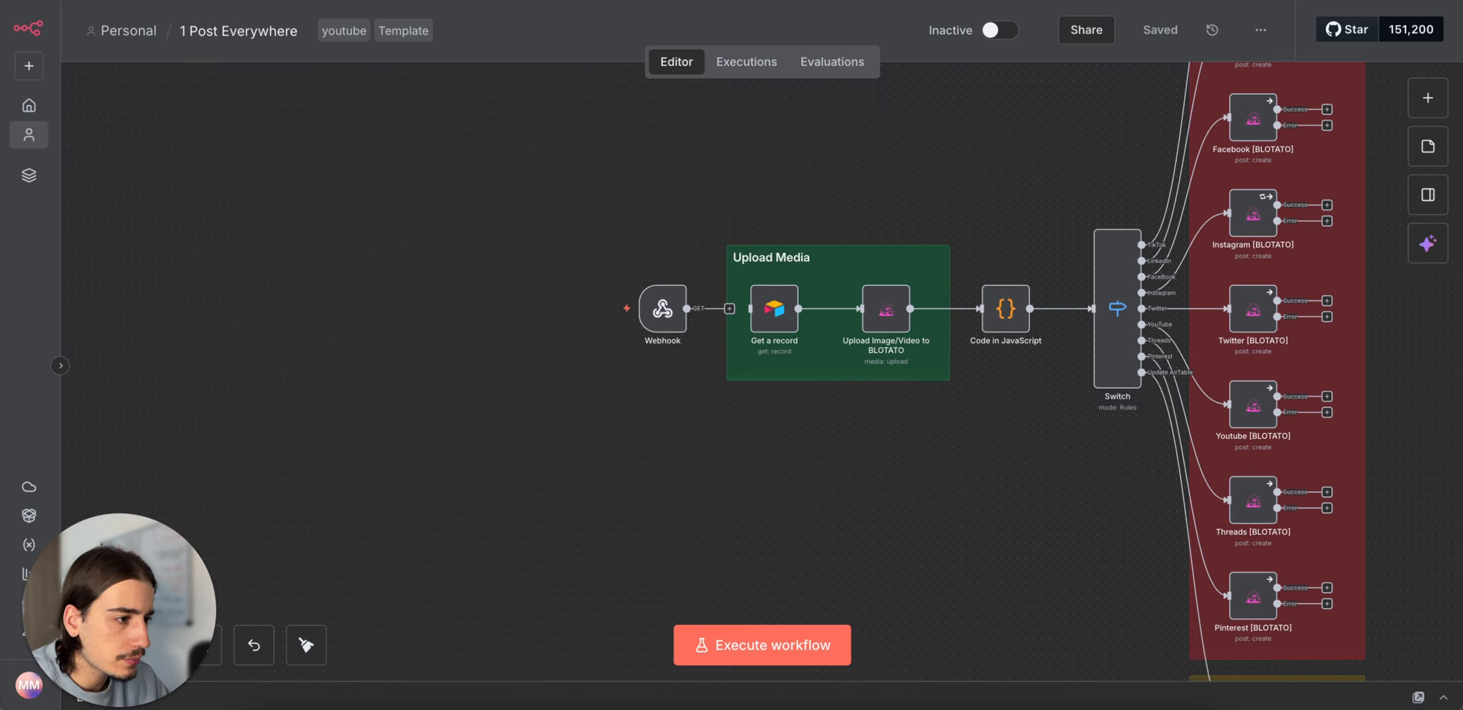
# Step: Switch to the Airtable base's automations and create a new automation beside Post (Action)
pyautogui.click(840, 0)
pyautogui.click(738, 28)
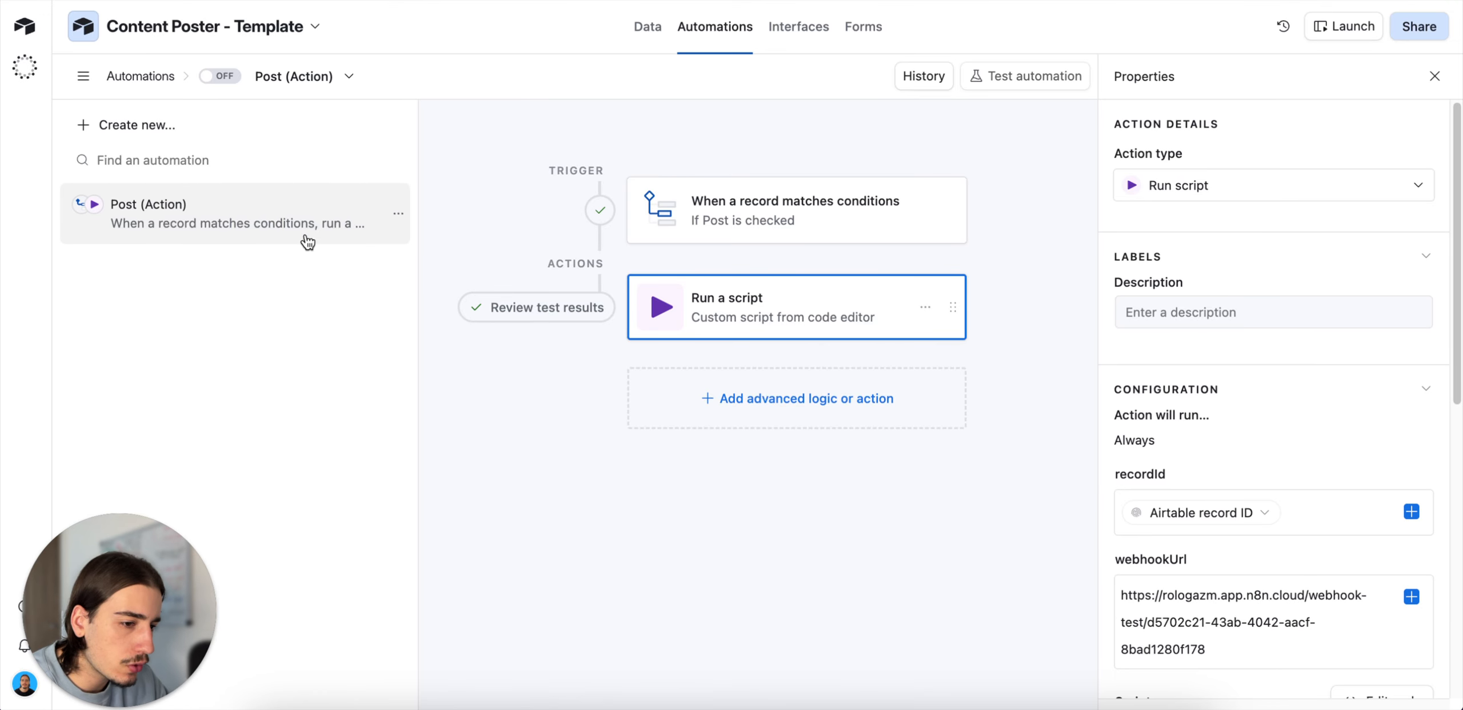
pyautogui.click(287, 135)
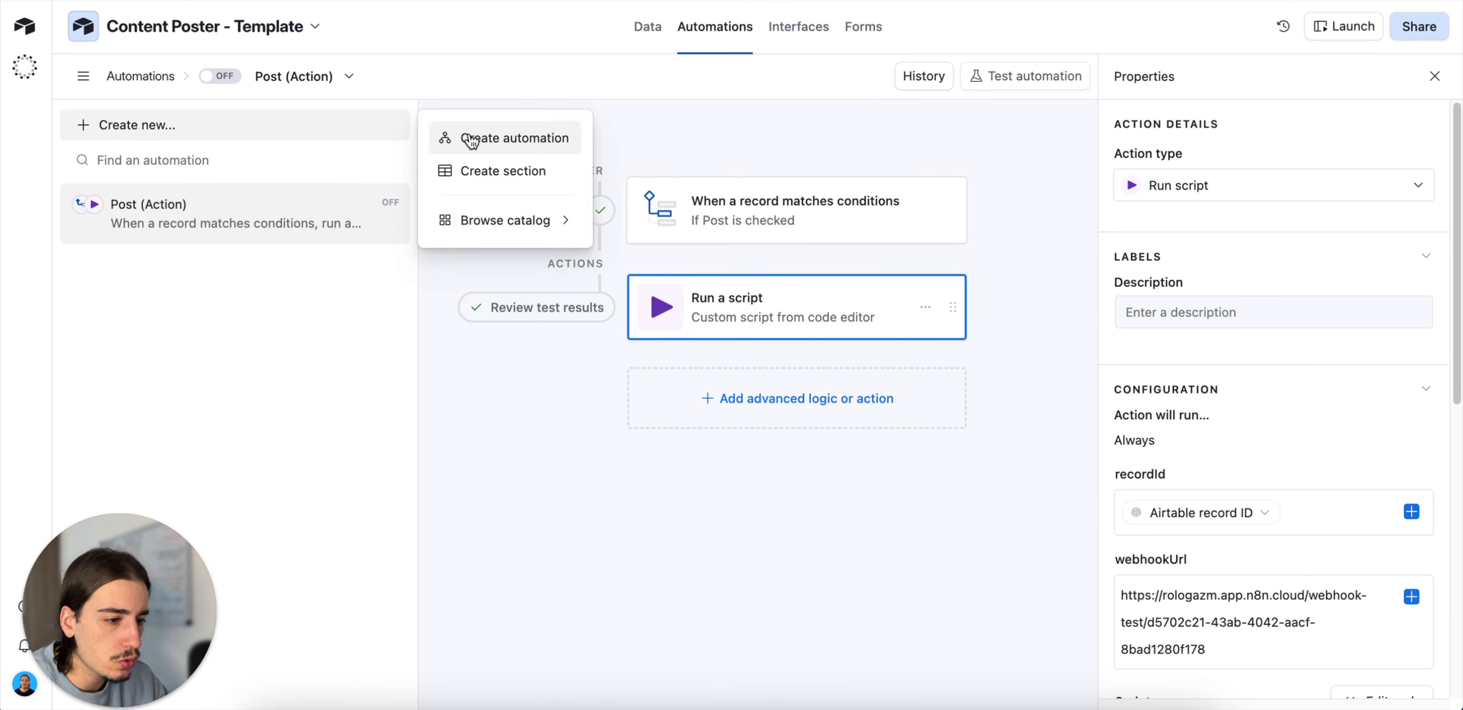
pyautogui.click(437, 138)
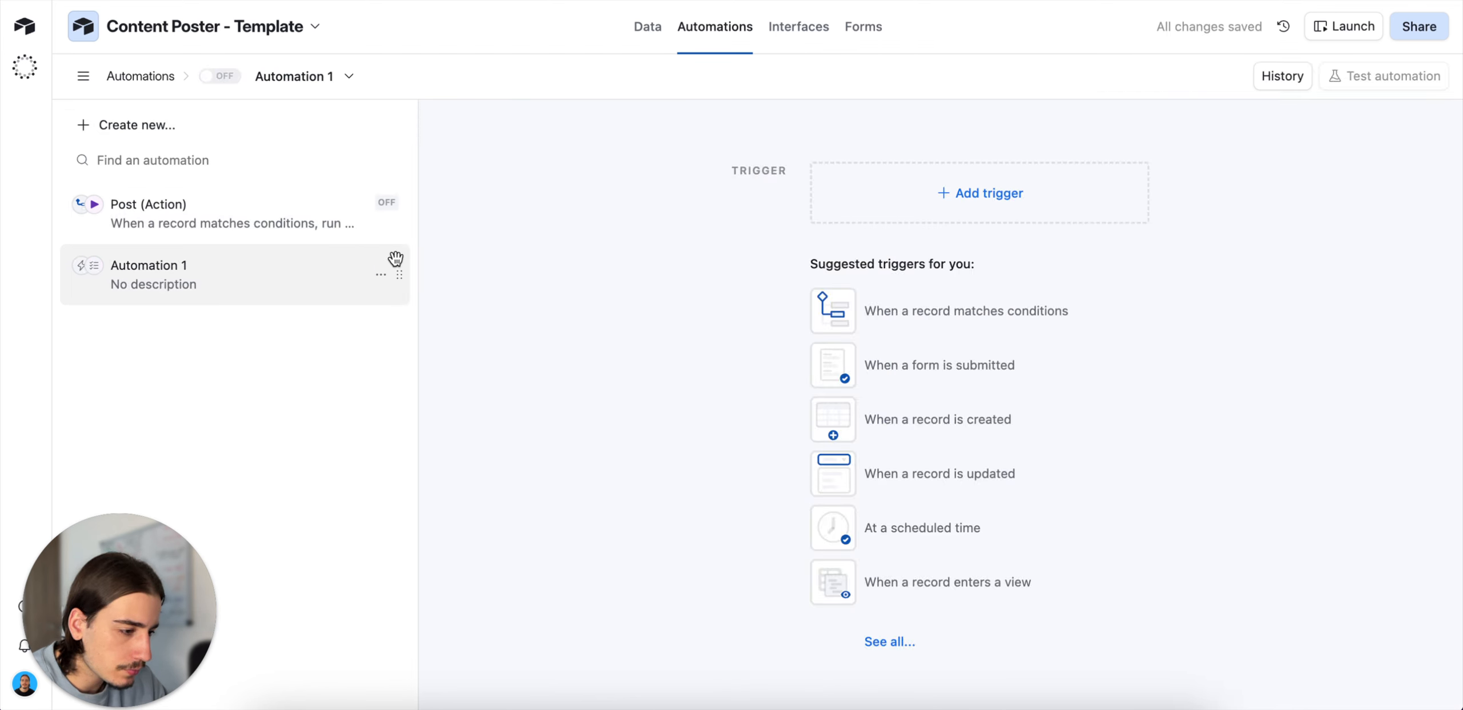
pyautogui.click(130, 237)
pyautogui.click(291, 279)
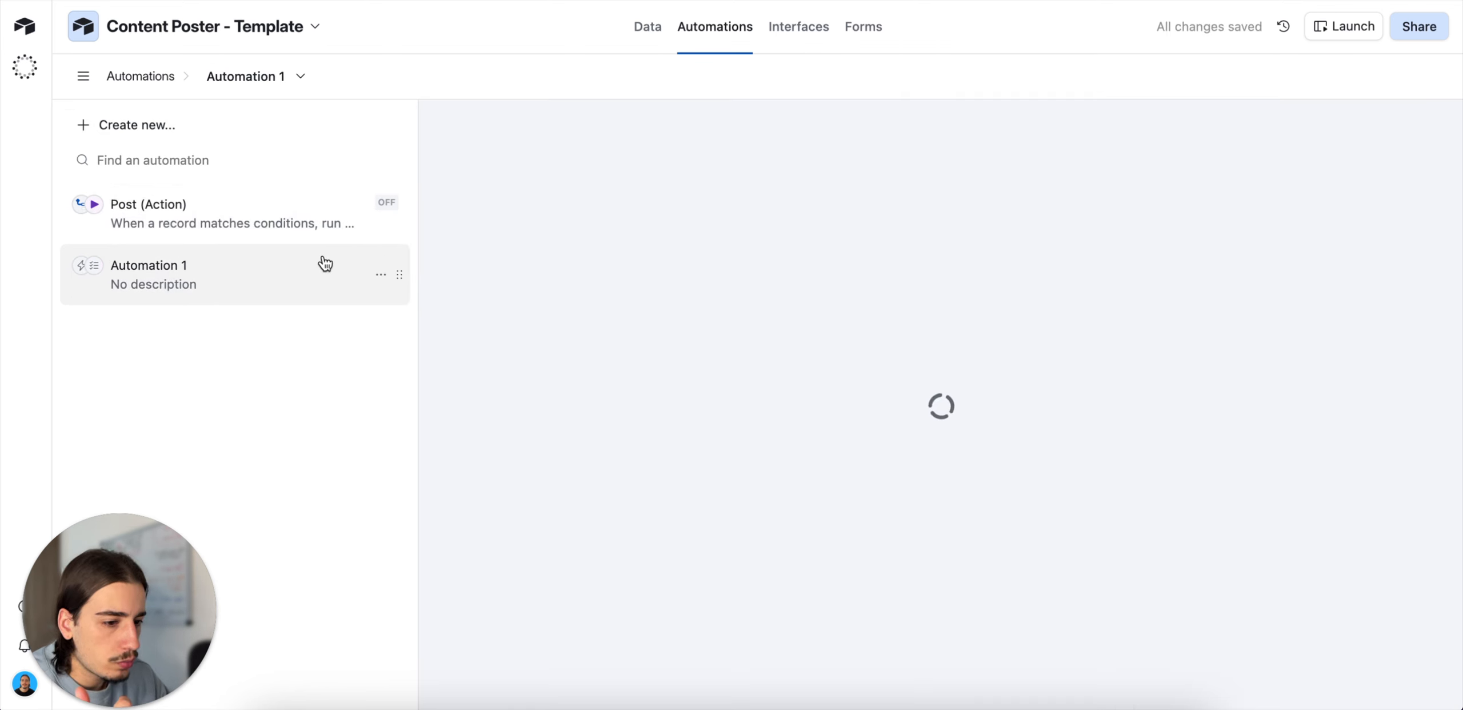
# Step: Add a "When record matches conditions" trigger to the new automation and set its table to Content
pyautogui.click(952, 203)
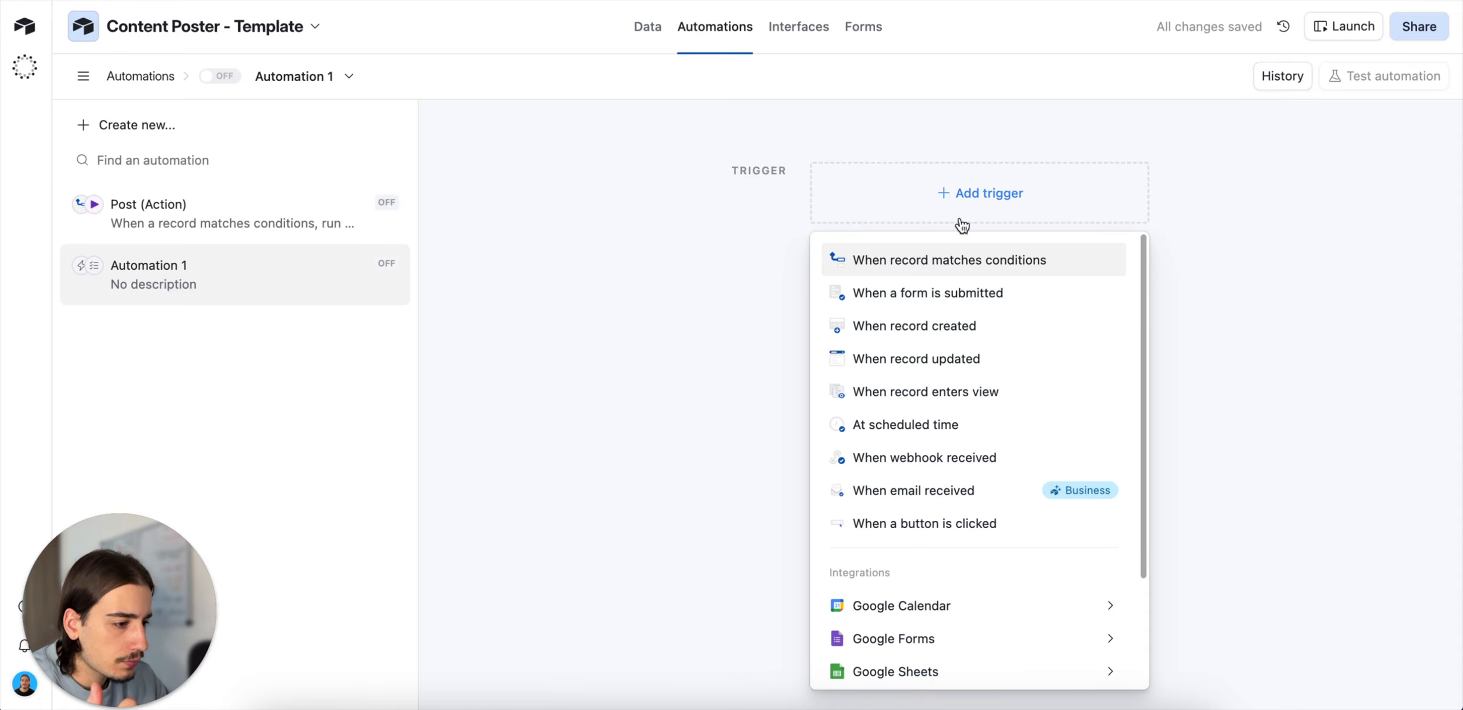
pyautogui.click(910, 264)
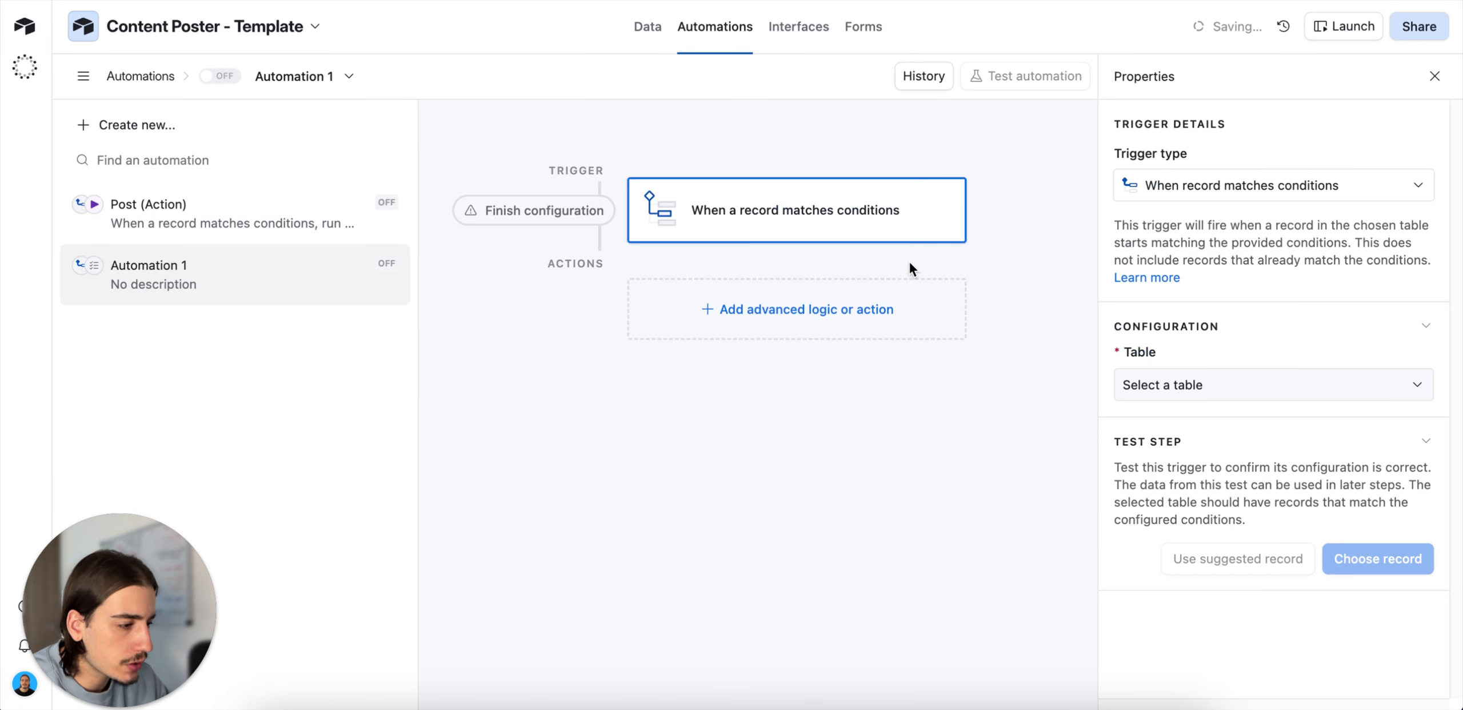
pyautogui.click(1174, 387)
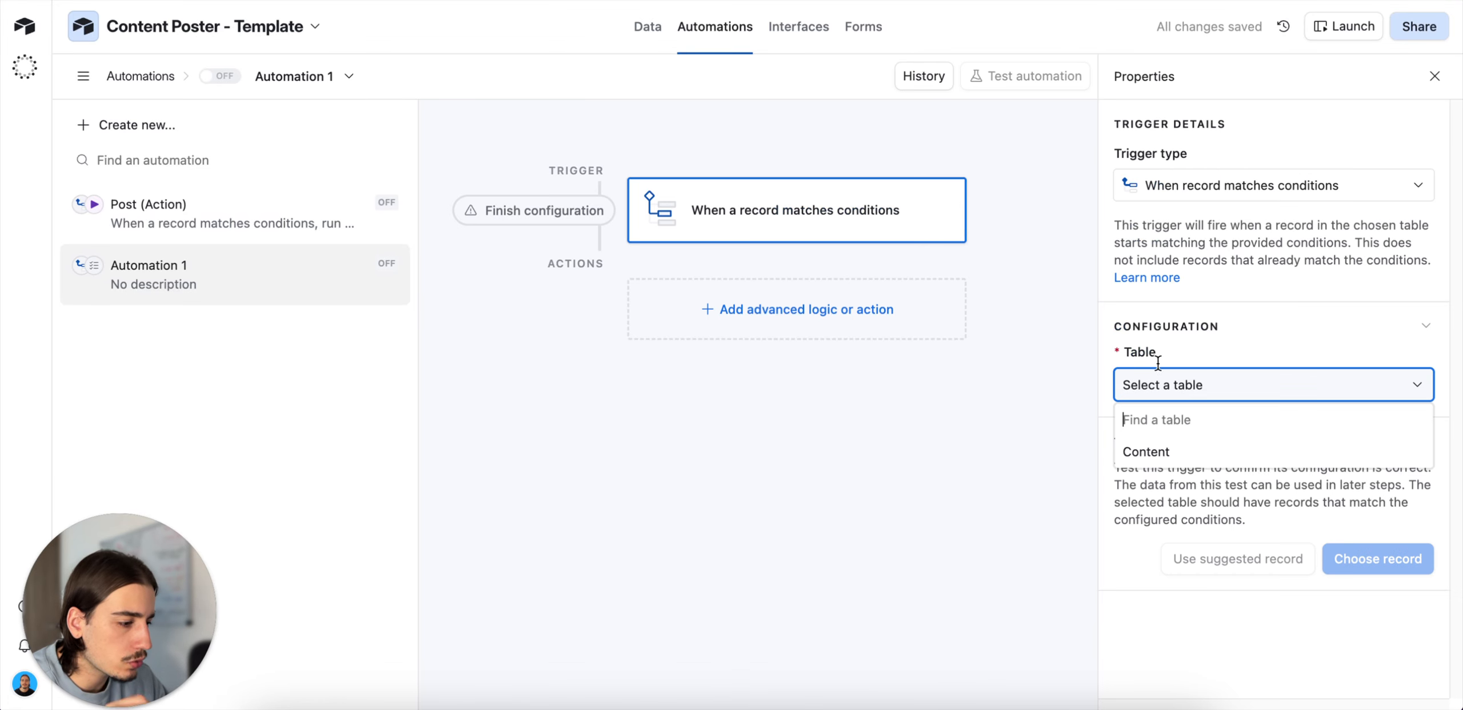
pyautogui.click(1140, 454)
pyautogui.click(1140, 460)
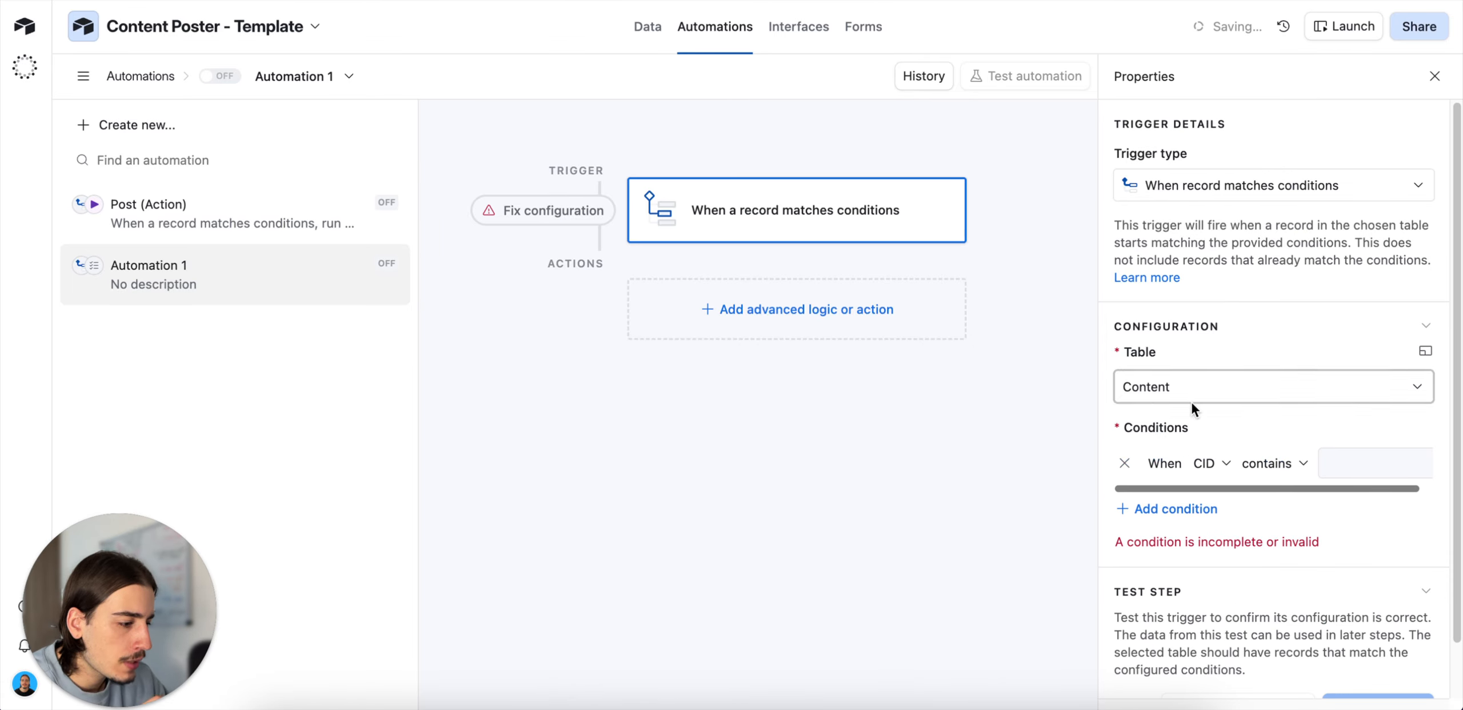
# Step: Set the trigger condition to Post is checked and choose record C3 to test it
pyautogui.click(1204, 464)
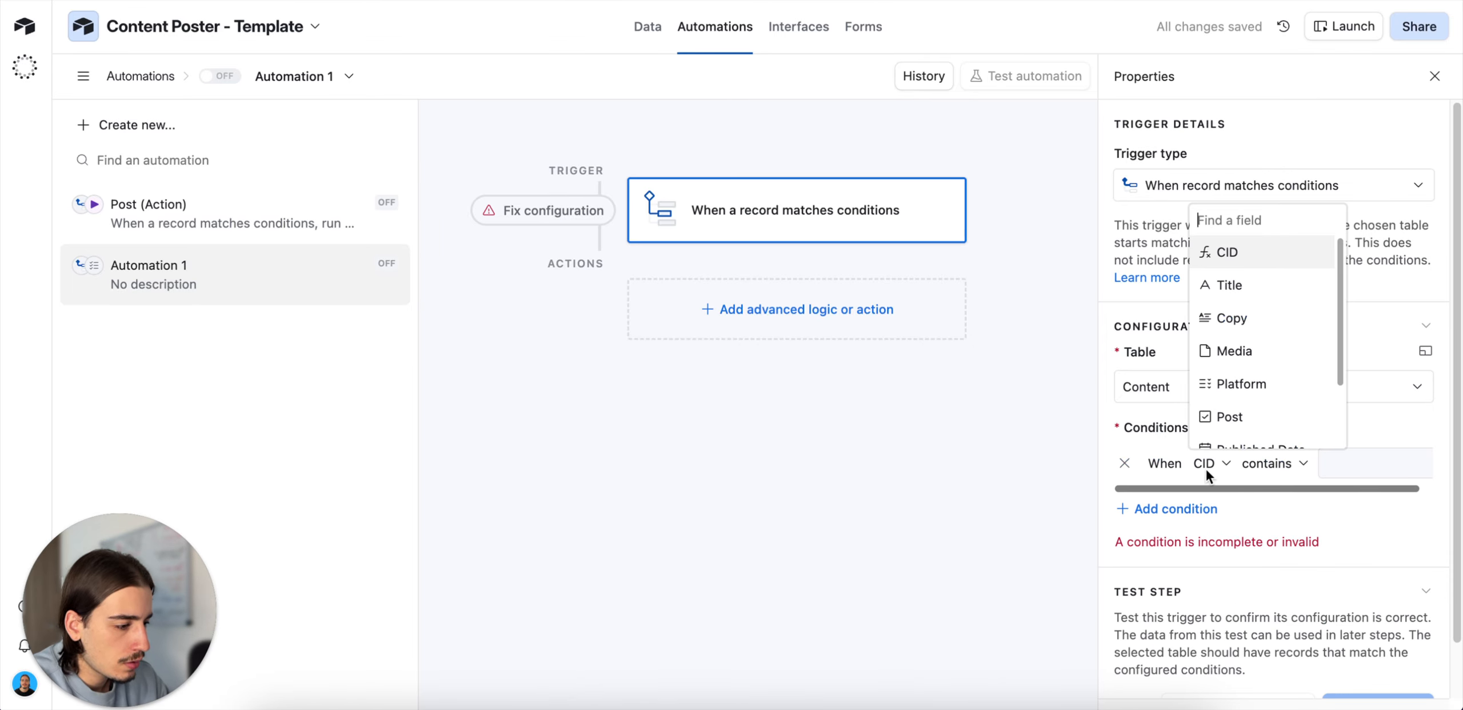
pyautogui.scroll(-1, 1258, 320)
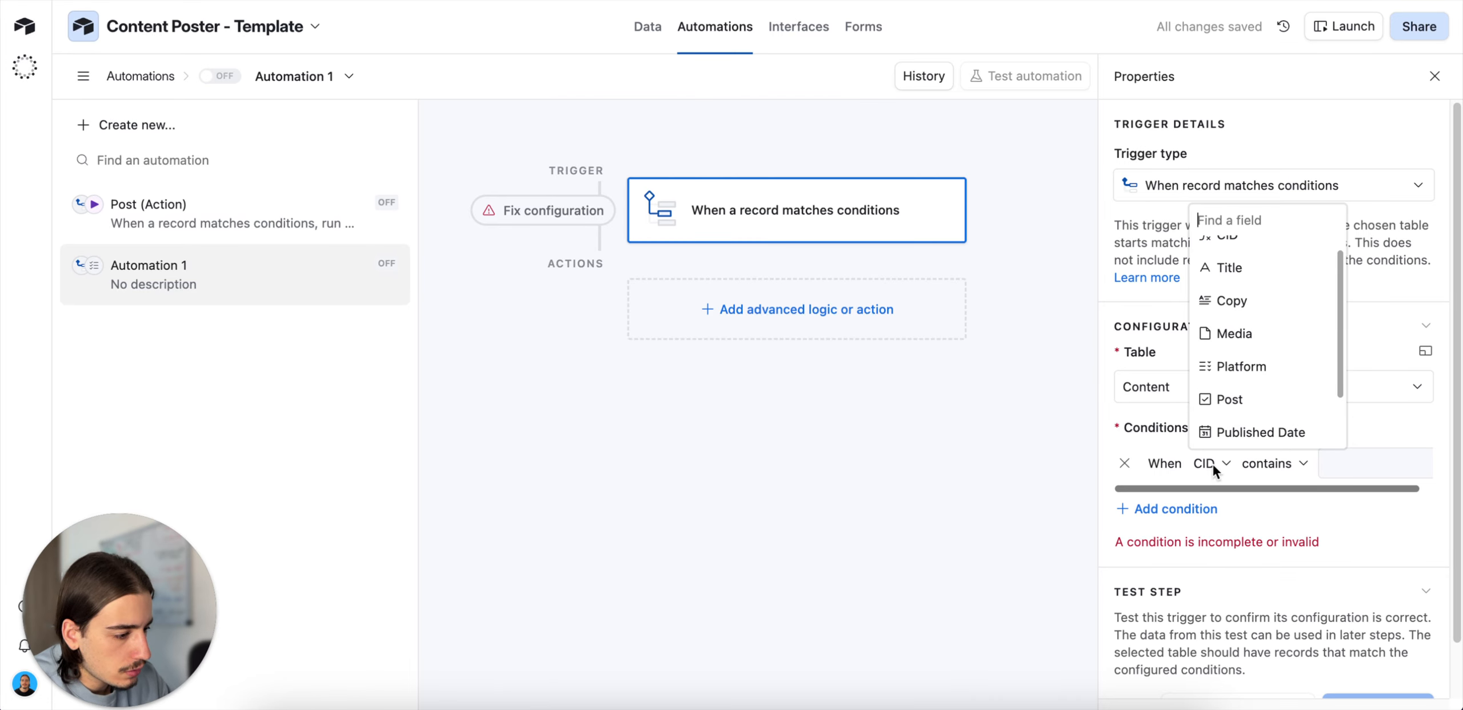
pyautogui.scroll(-2, 1228, 372)
pyautogui.click(1234, 358)
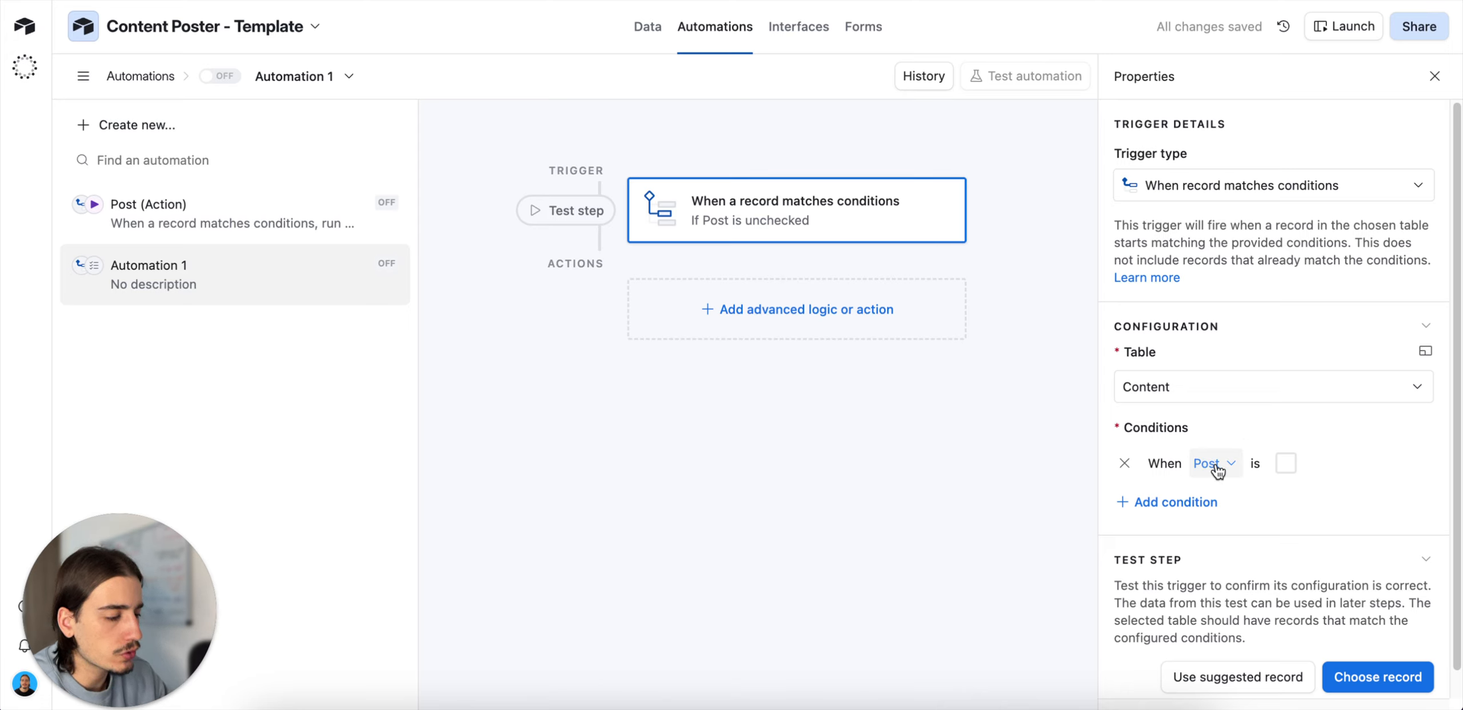
pyautogui.click(1284, 464)
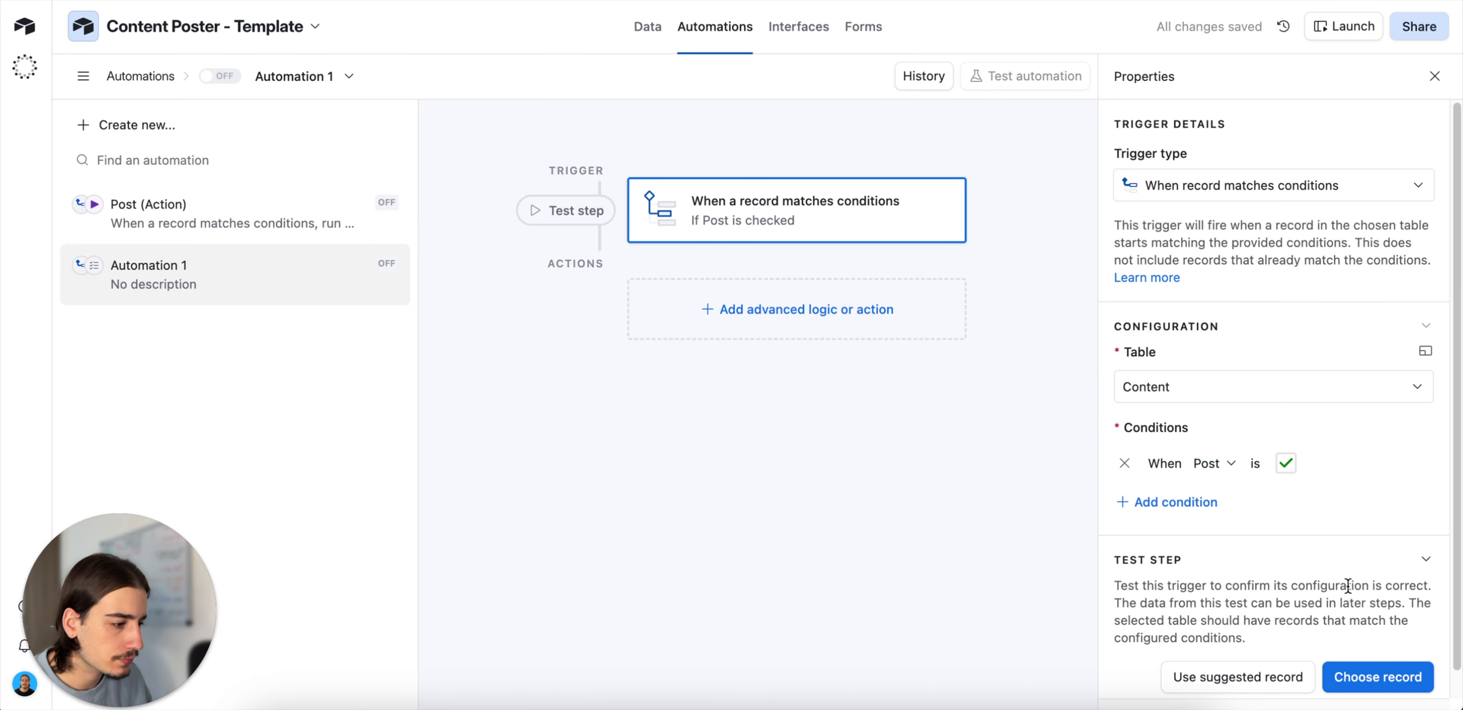
pyautogui.click(1373, 678)
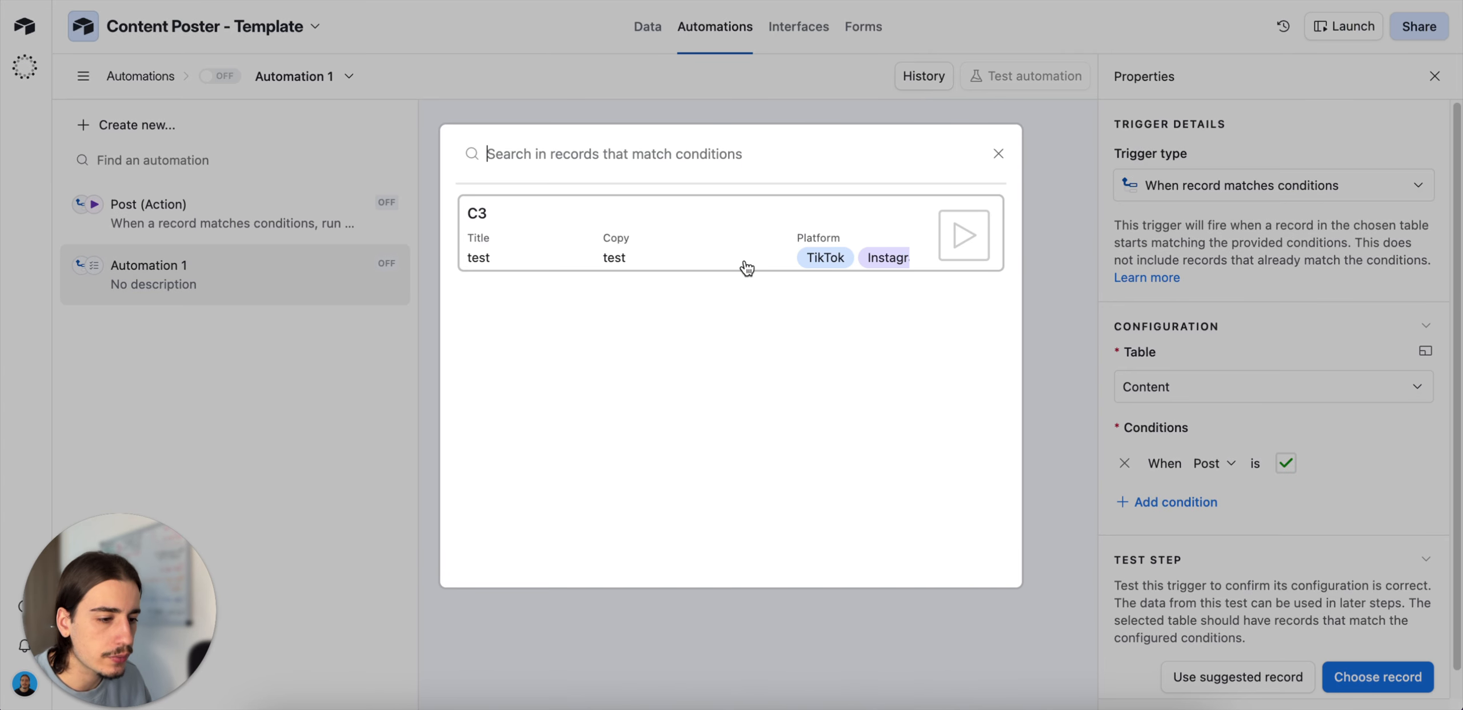
pyautogui.click(781, 259)
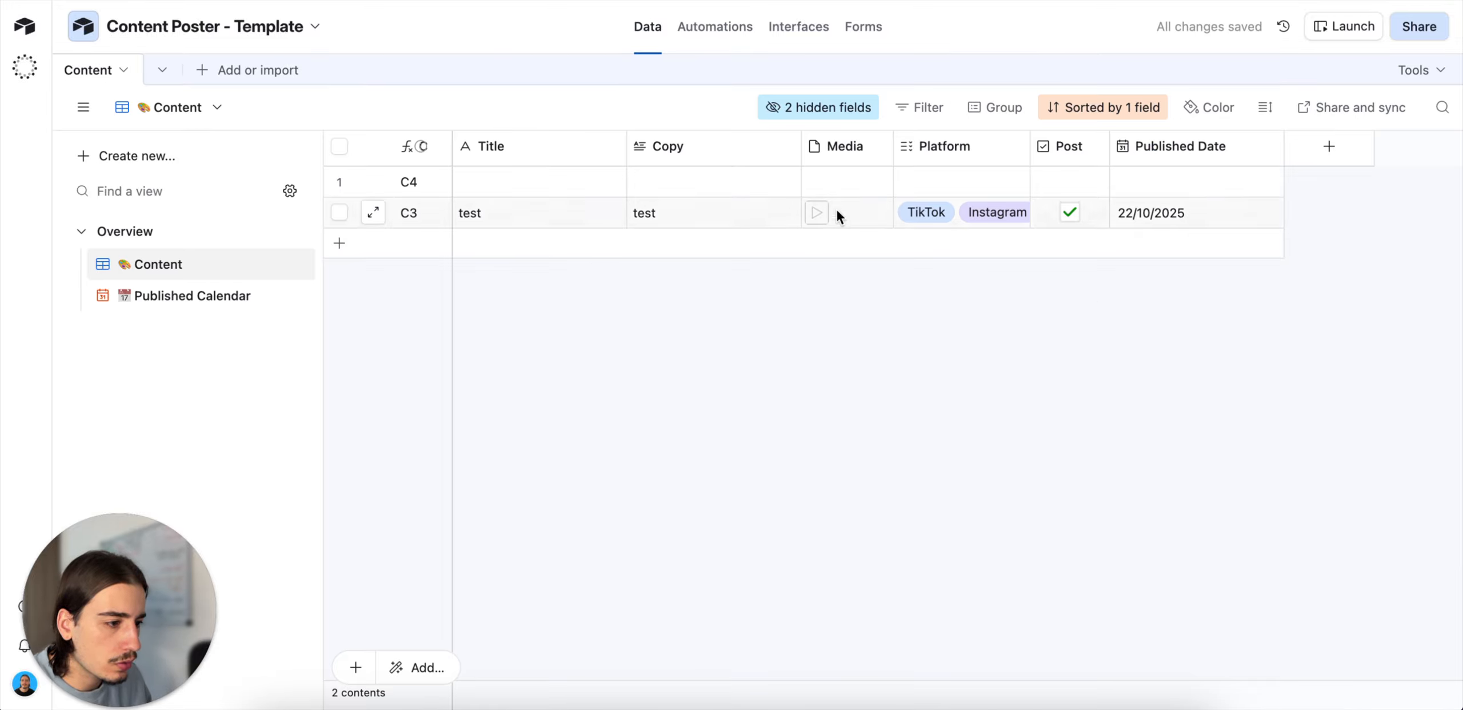
# Step: Tick Post for blank record C4 in the Content table, and test the automation's trigger again with record C3
pyautogui.click(1070, 181)
pyautogui.click(718, 27)
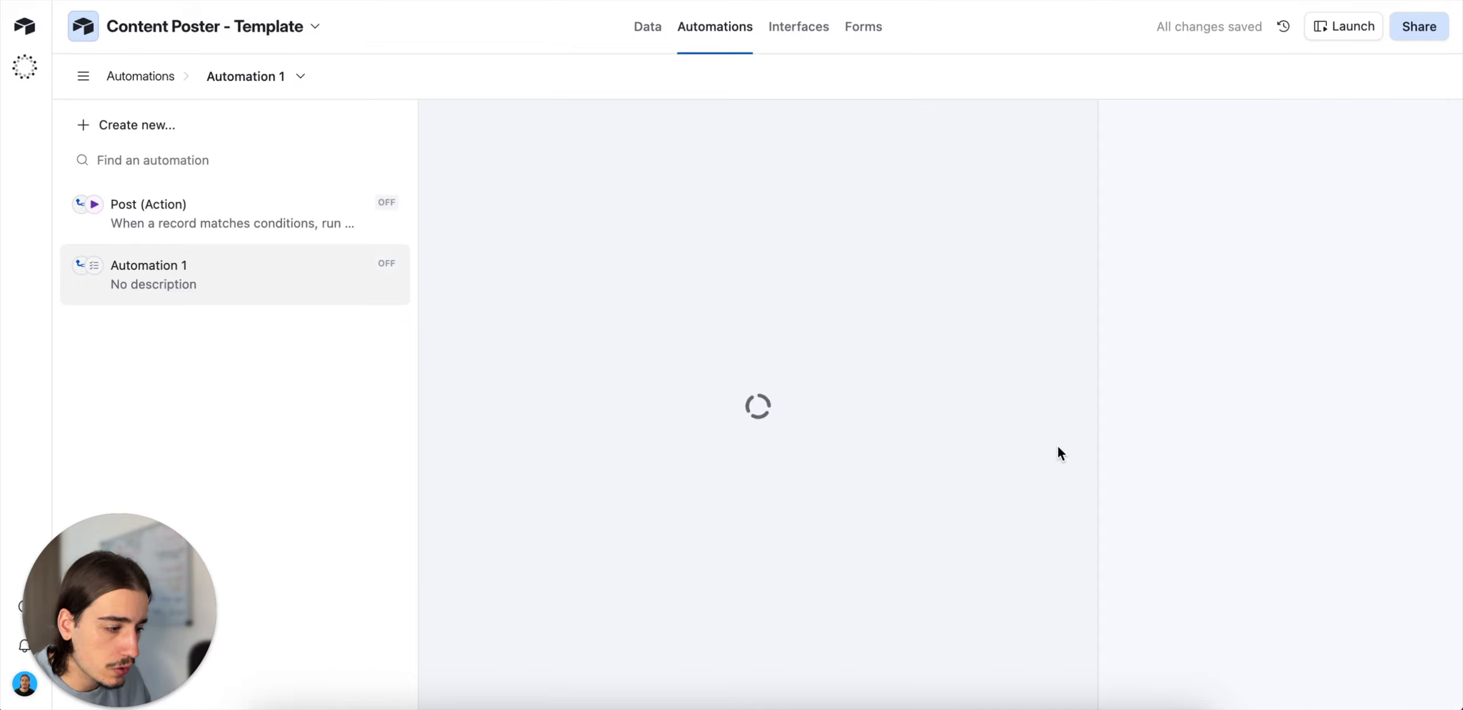
pyautogui.click(1426, 693)
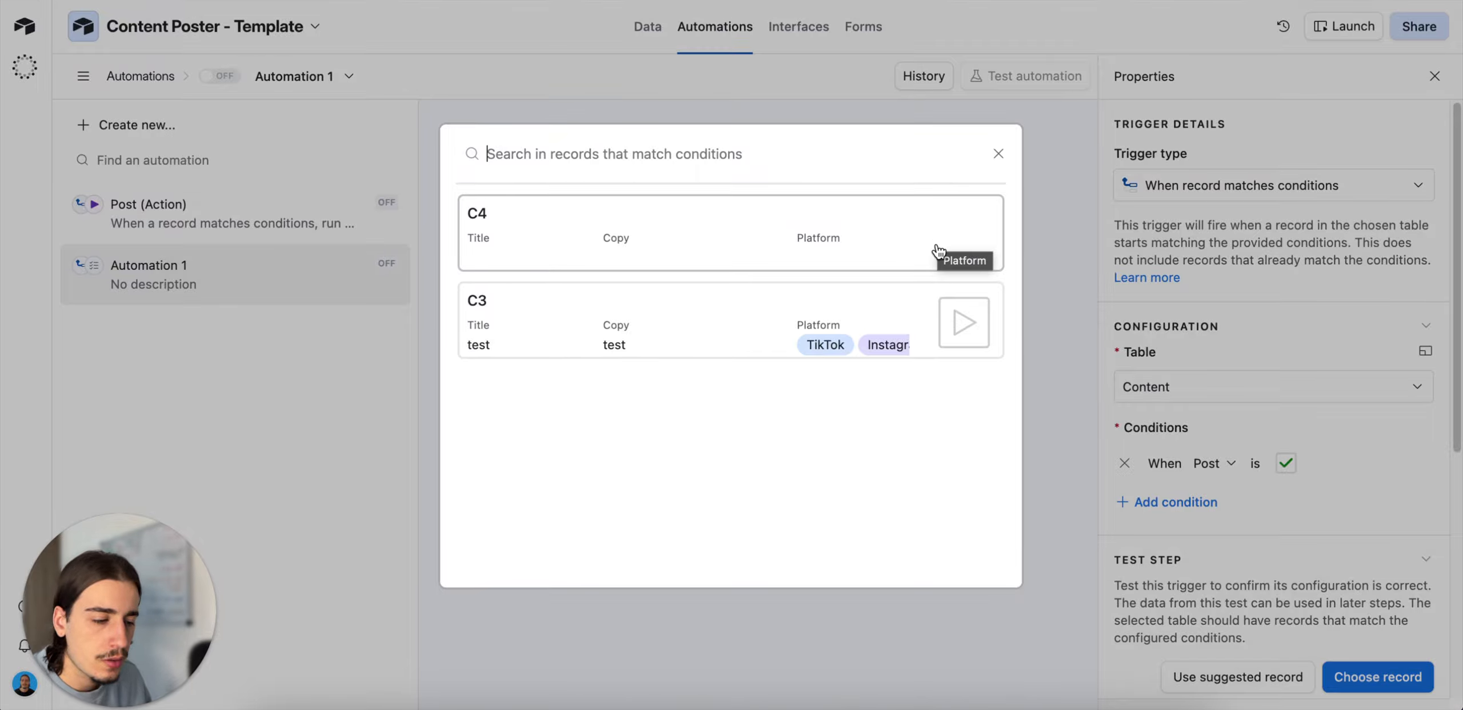
pyautogui.click(928, 310)
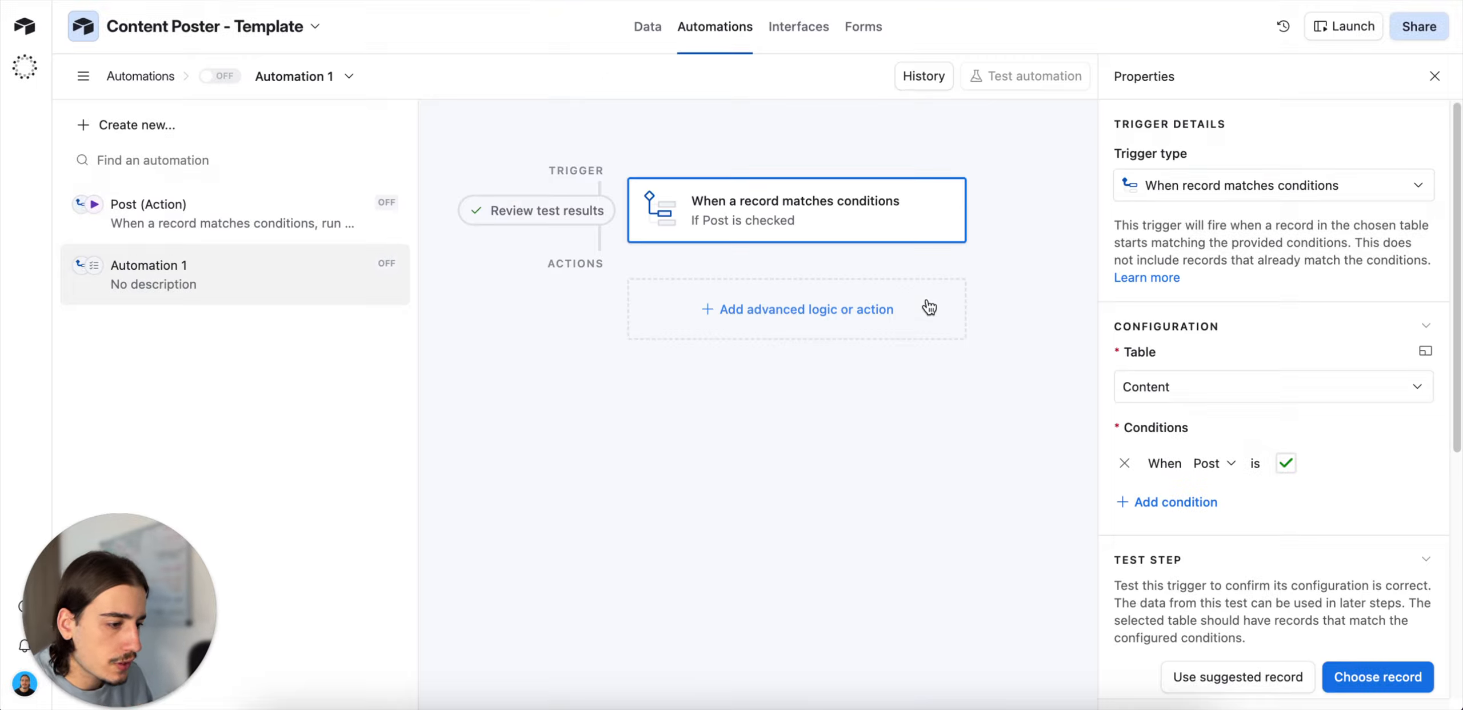
pyautogui.scroll(-3, 1247, 506)
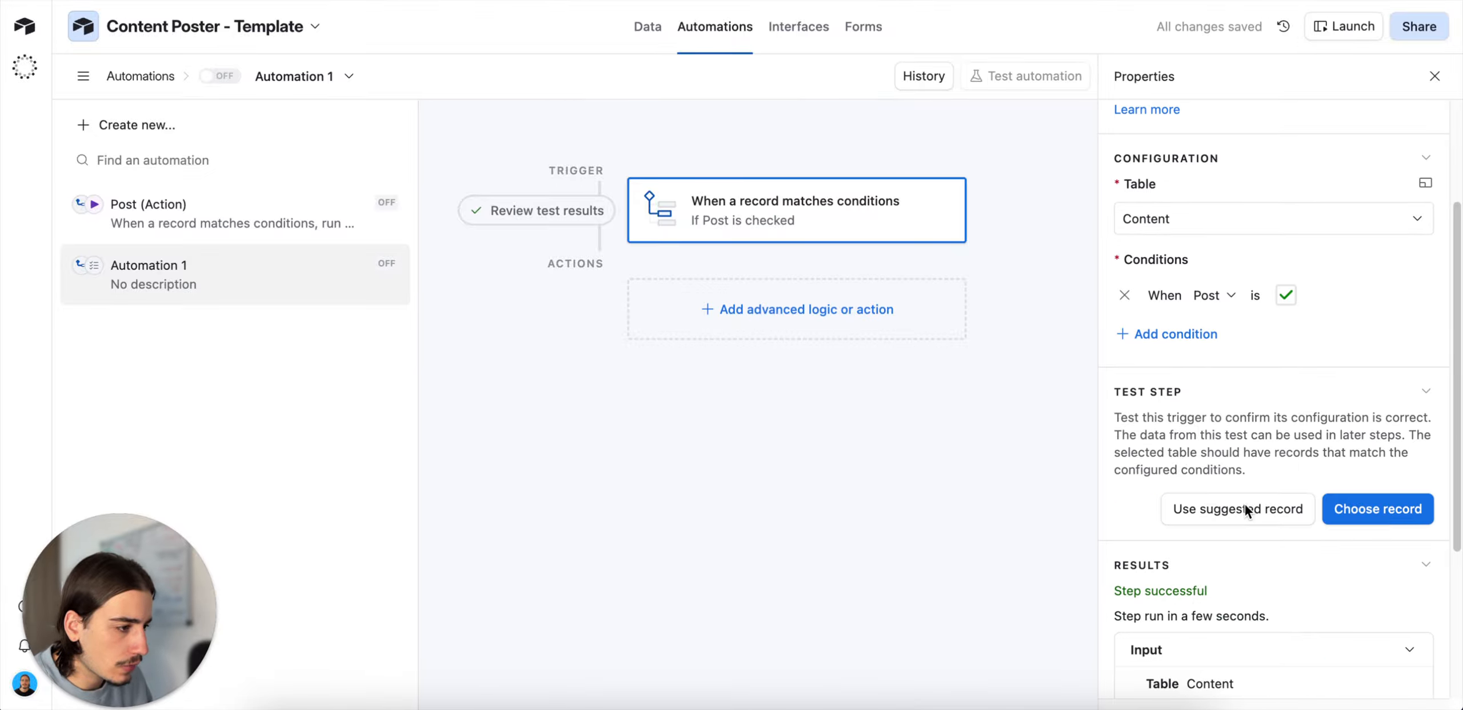
# Step: Add a Run script action after the trigger, clear its default code, and close the script editor
pyautogui.click(855, 301)
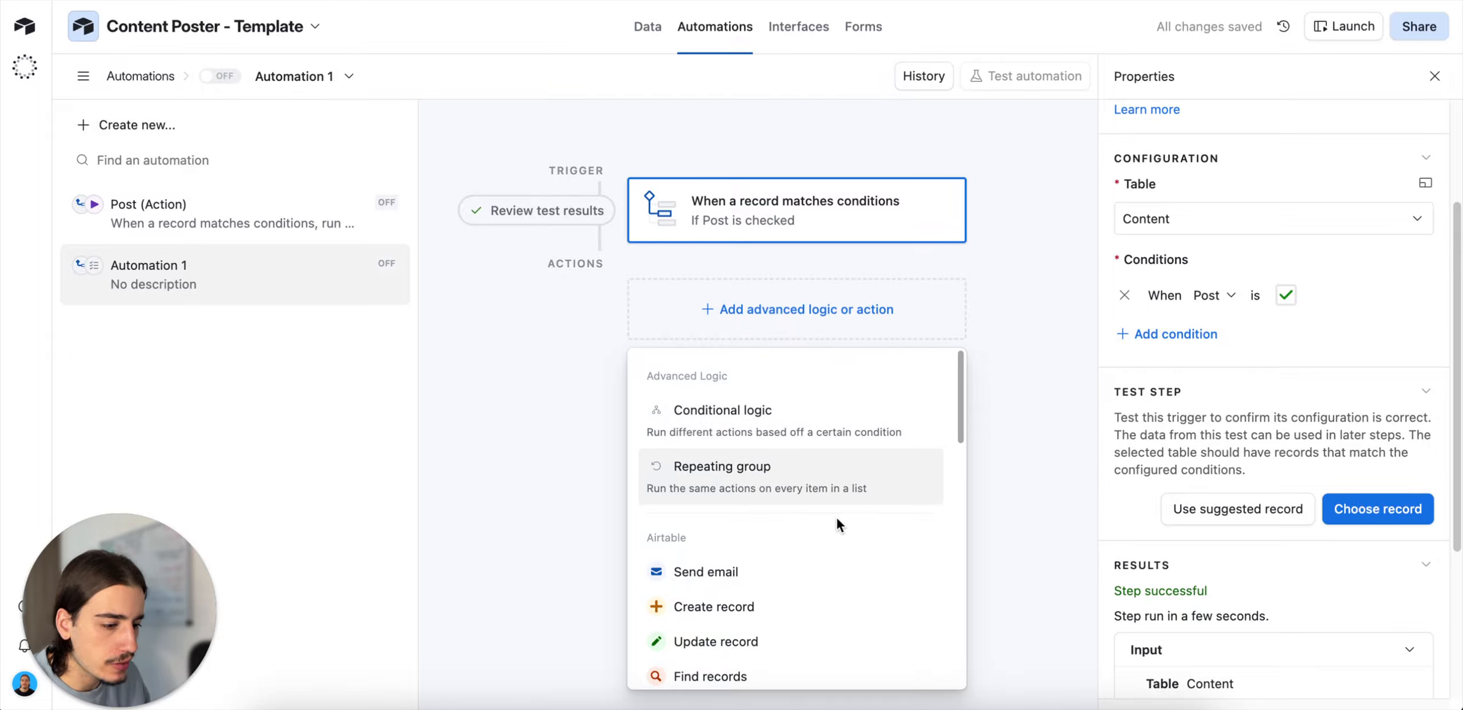
pyautogui.scroll(-4, 839, 545)
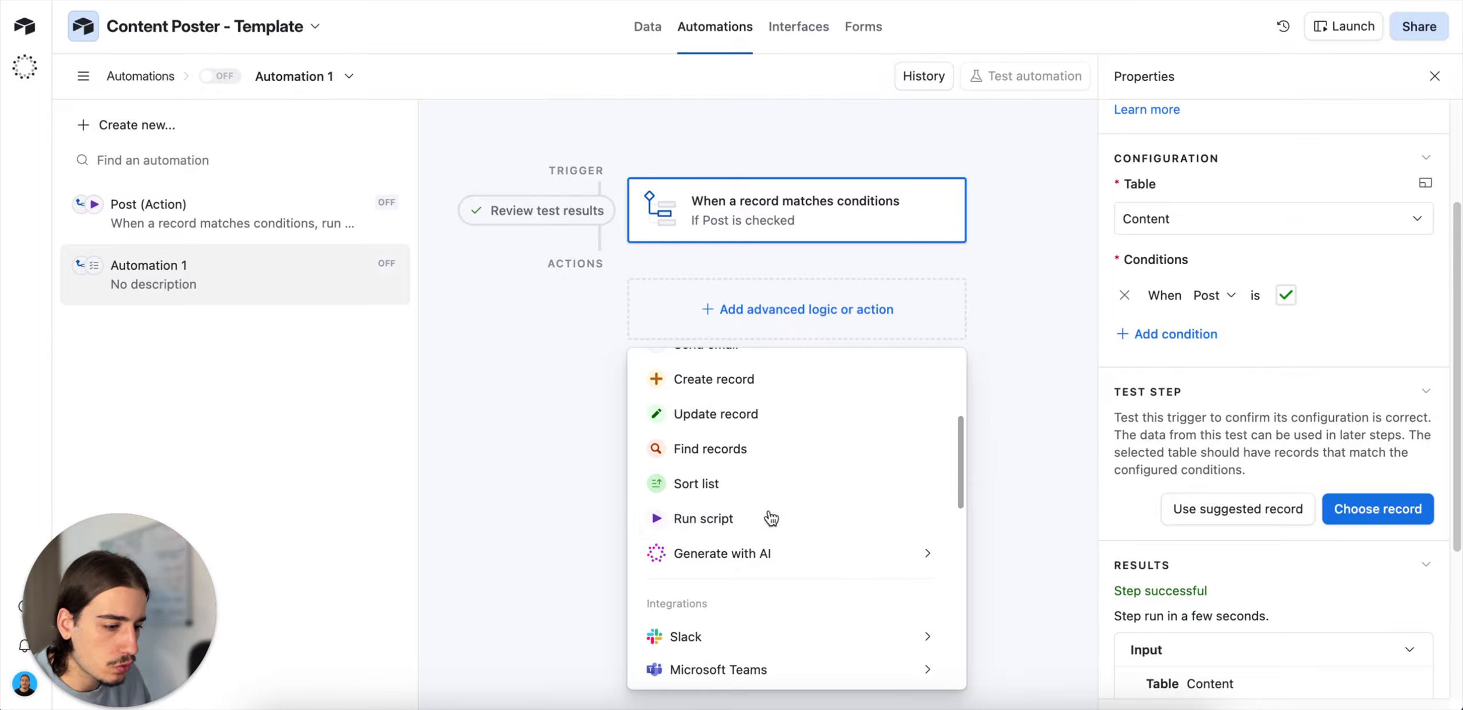
pyautogui.click(771, 518)
pyautogui.press('super+a')
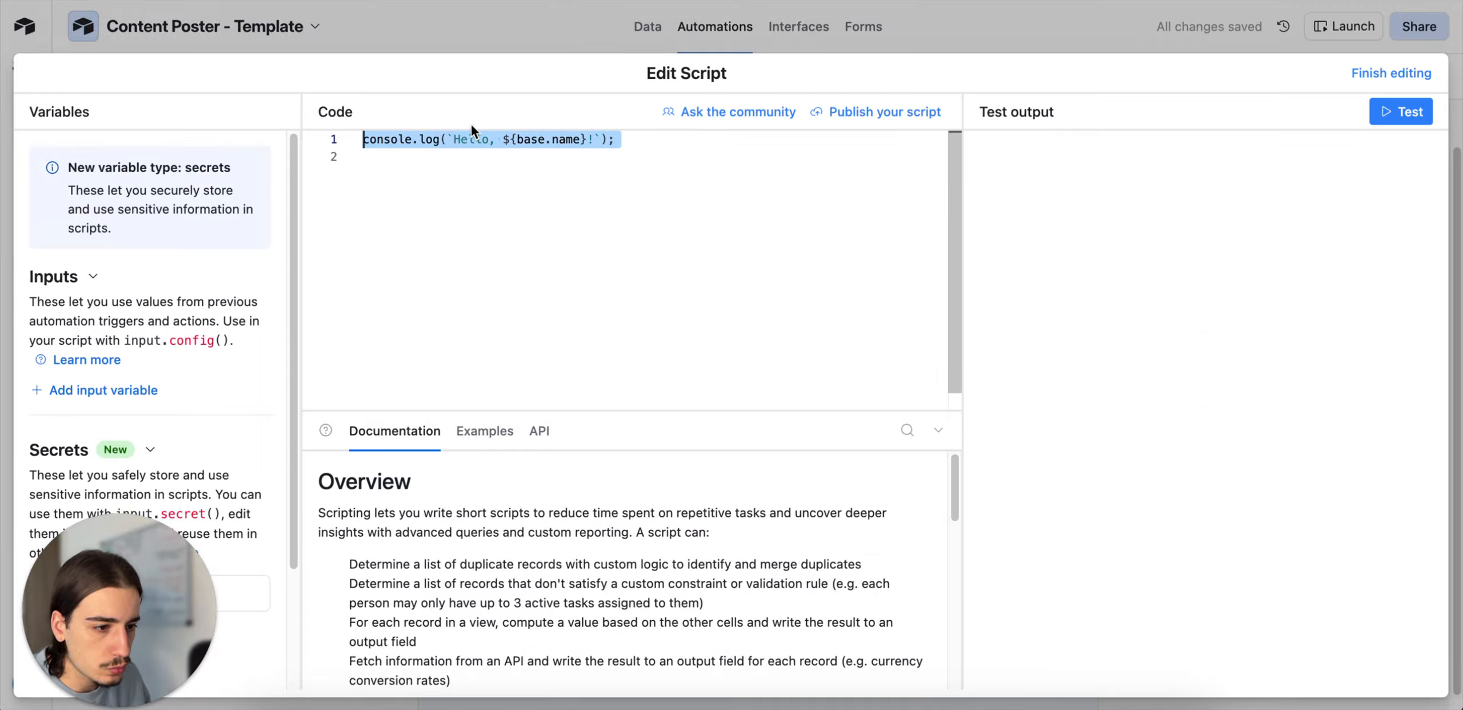
pyautogui.press('BackSpace')
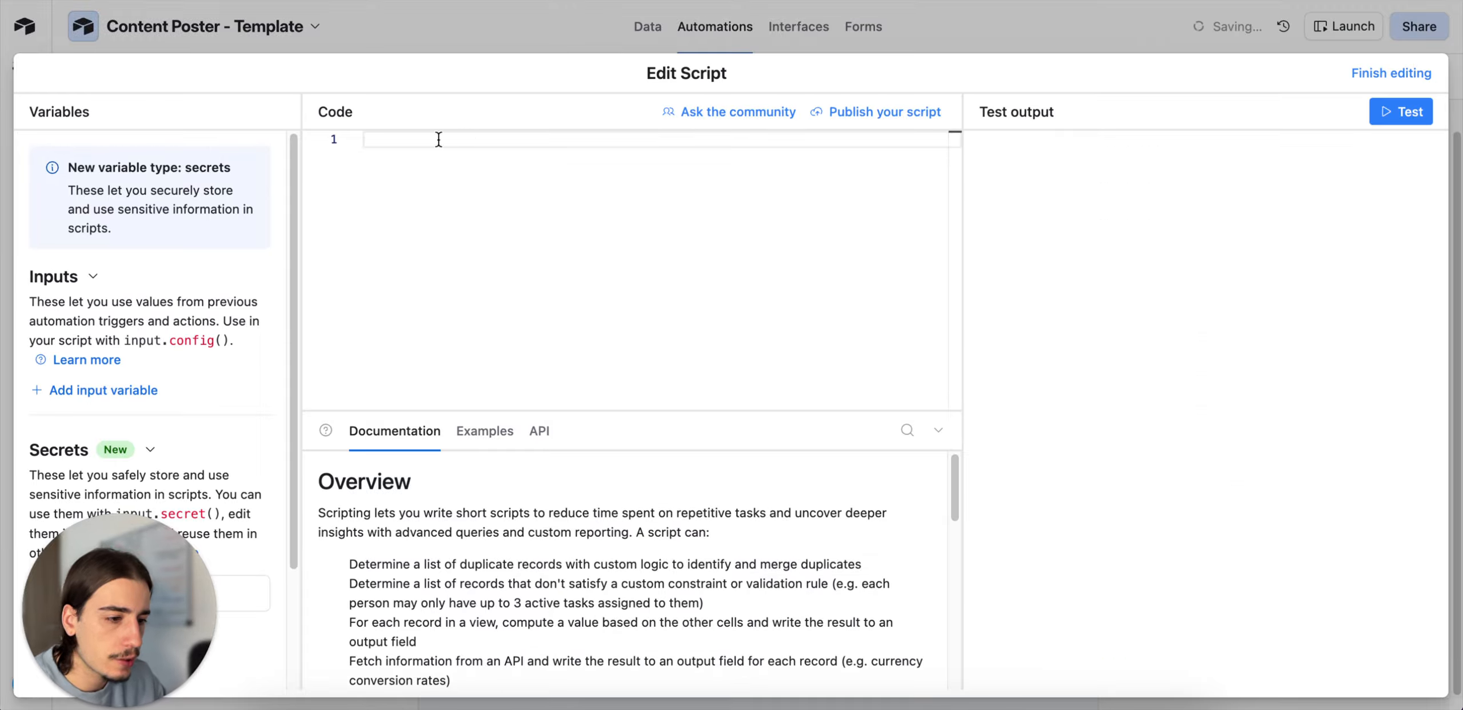
pyautogui.click(986, 43)
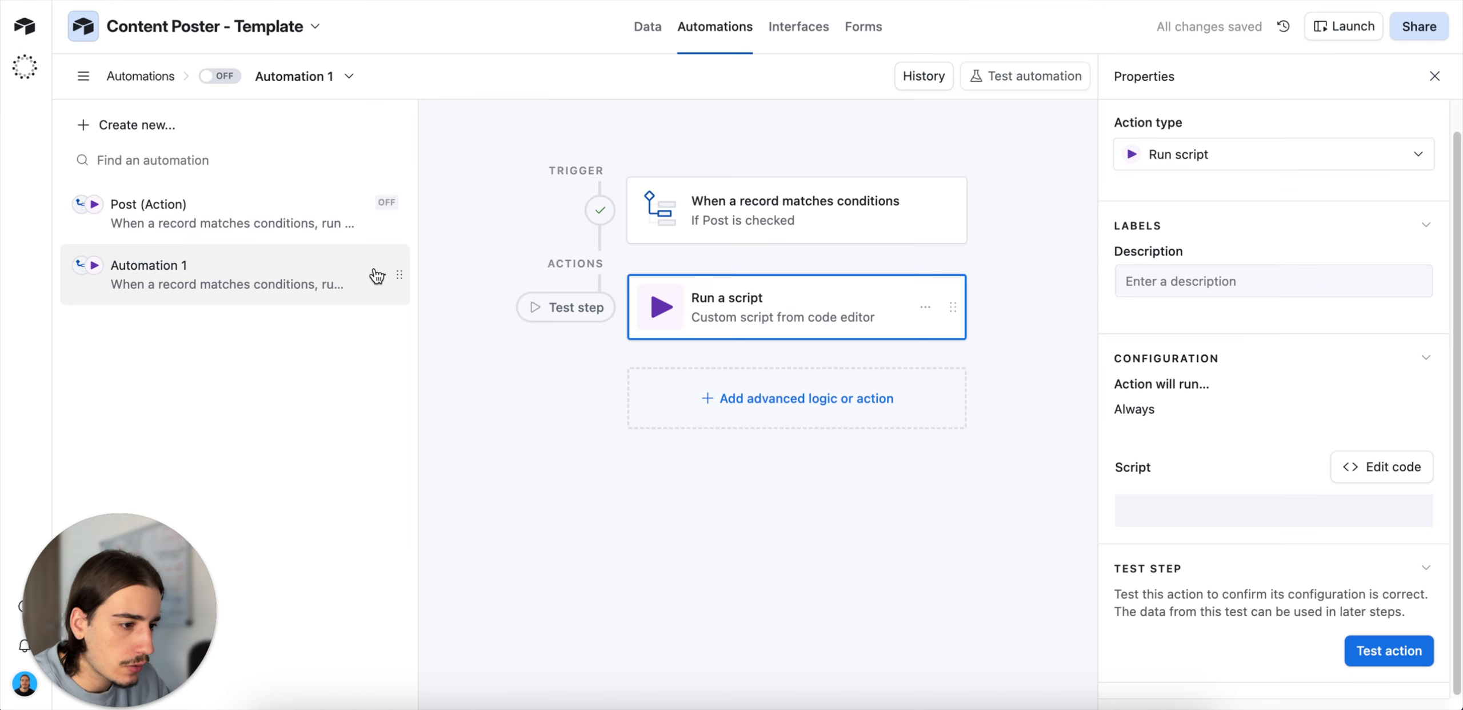
# Step: Copy the full script code from the Post (Action) automation's Run script action and review its input variables
pyautogui.click(175, 207)
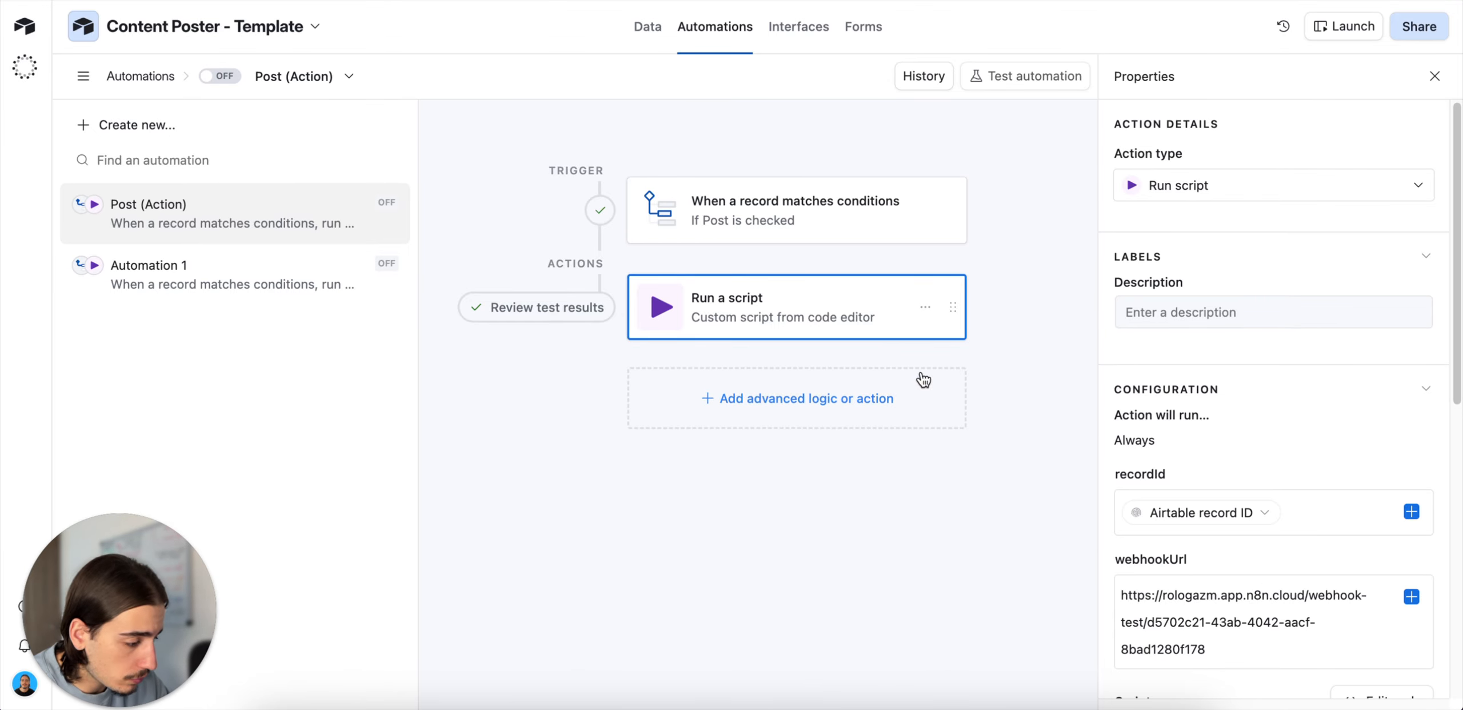
pyautogui.scroll(-2, 1219, 461)
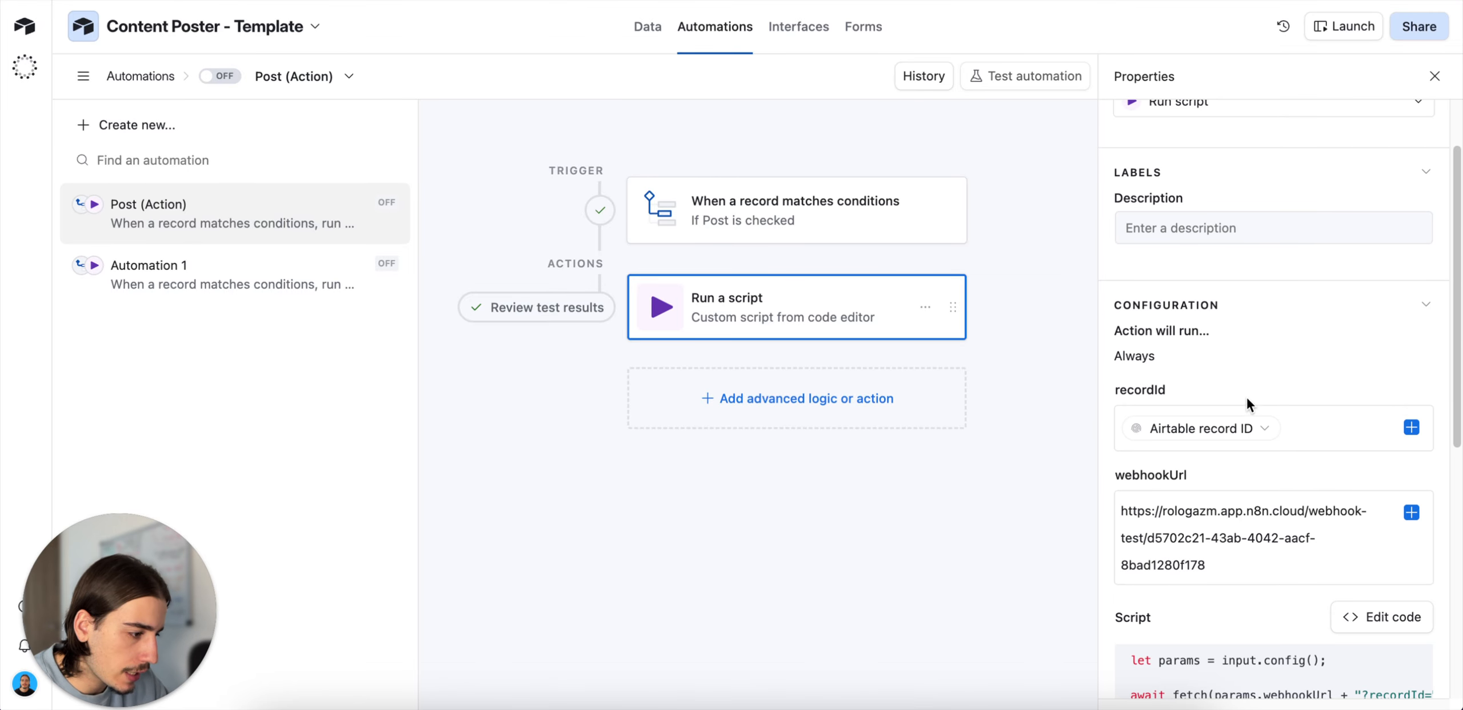
pyautogui.scroll(-3, 1246, 395)
pyautogui.click(1368, 514)
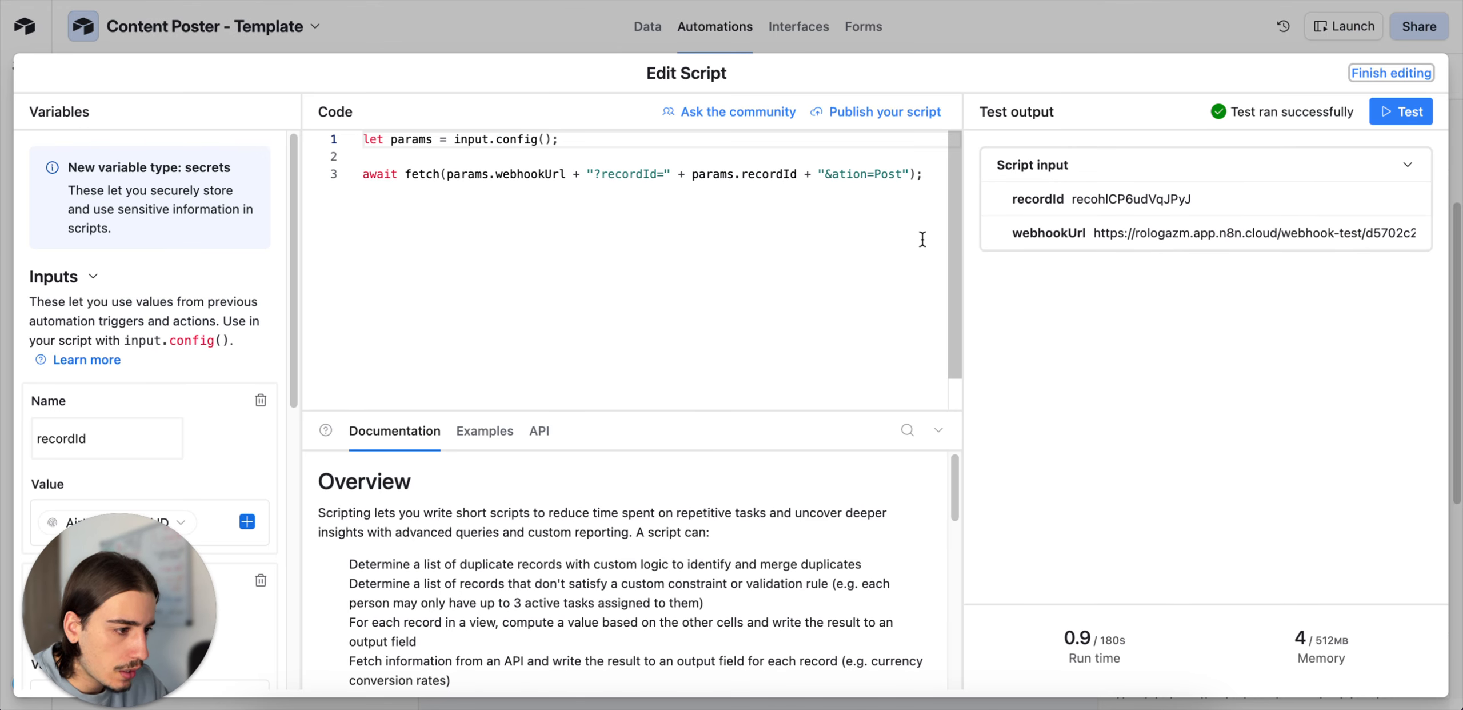
pyautogui.moveTo(923, 194); pyautogui.dragTo(349, 141)
pyautogui.press('super+c')
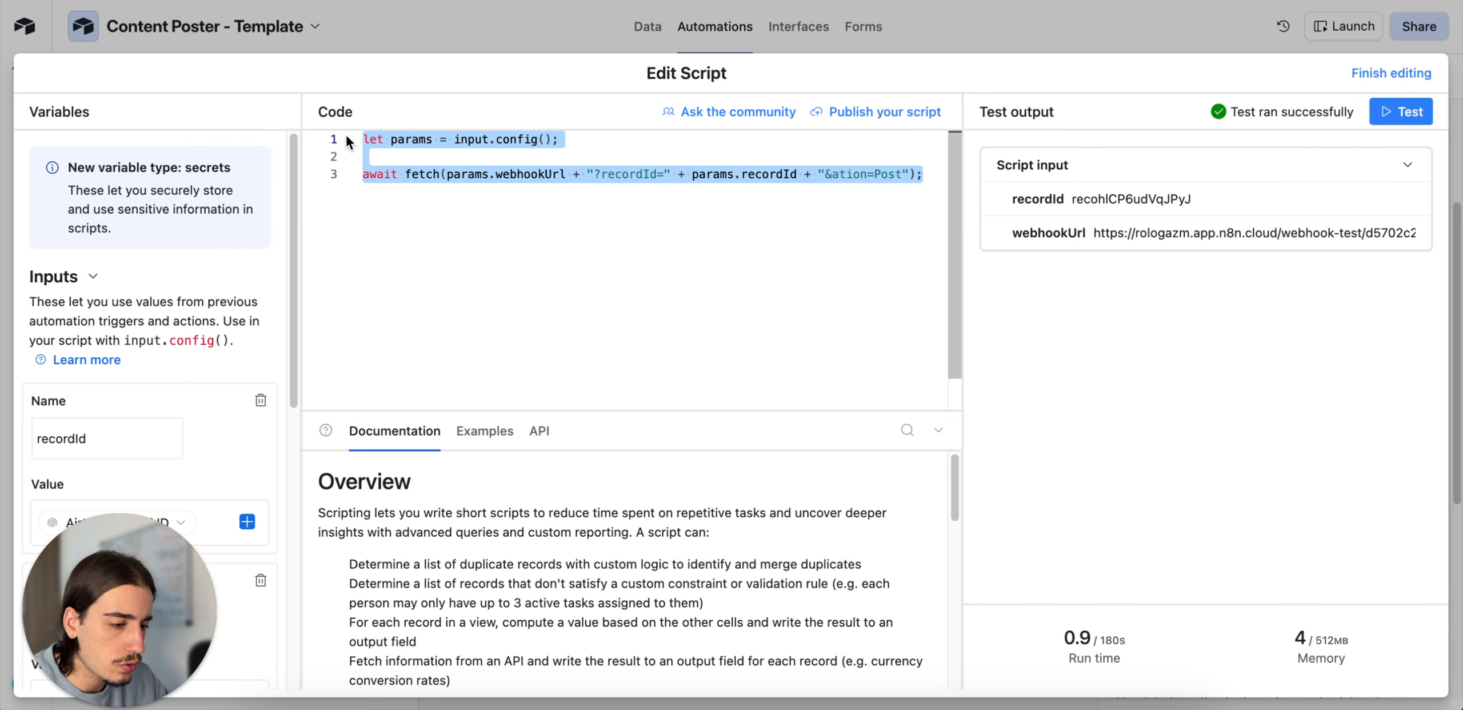
pyautogui.scroll(-2, 222, 428)
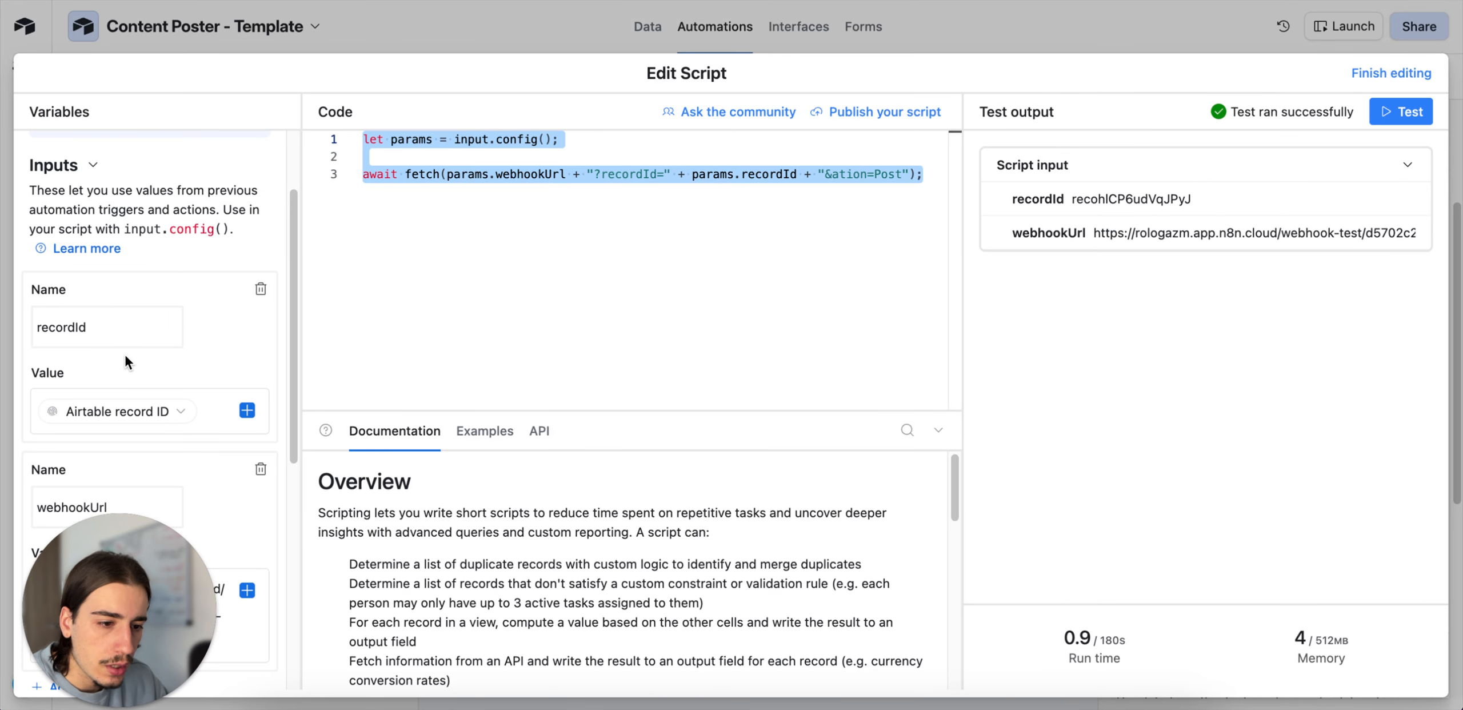
pyautogui.scroll(-1, 158, 429)
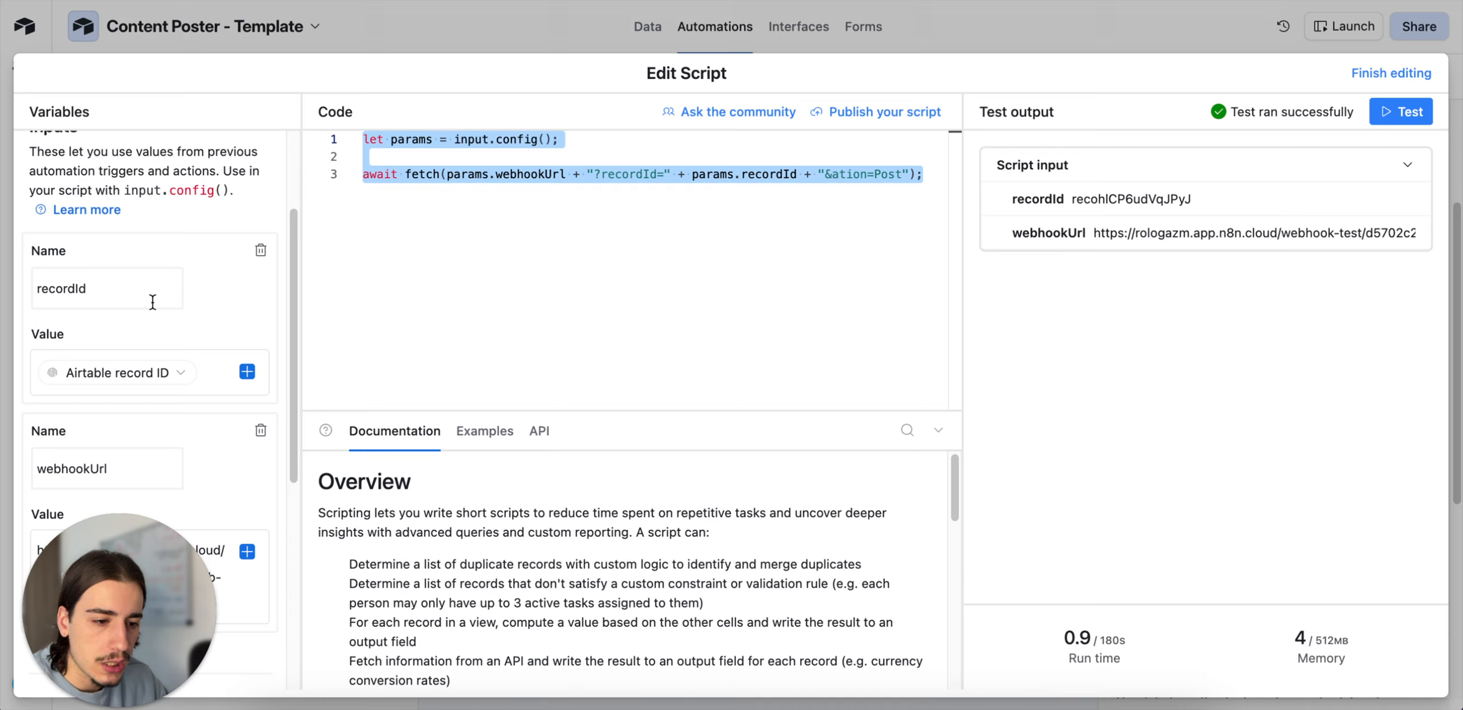
pyautogui.scroll(-3, 155, 343)
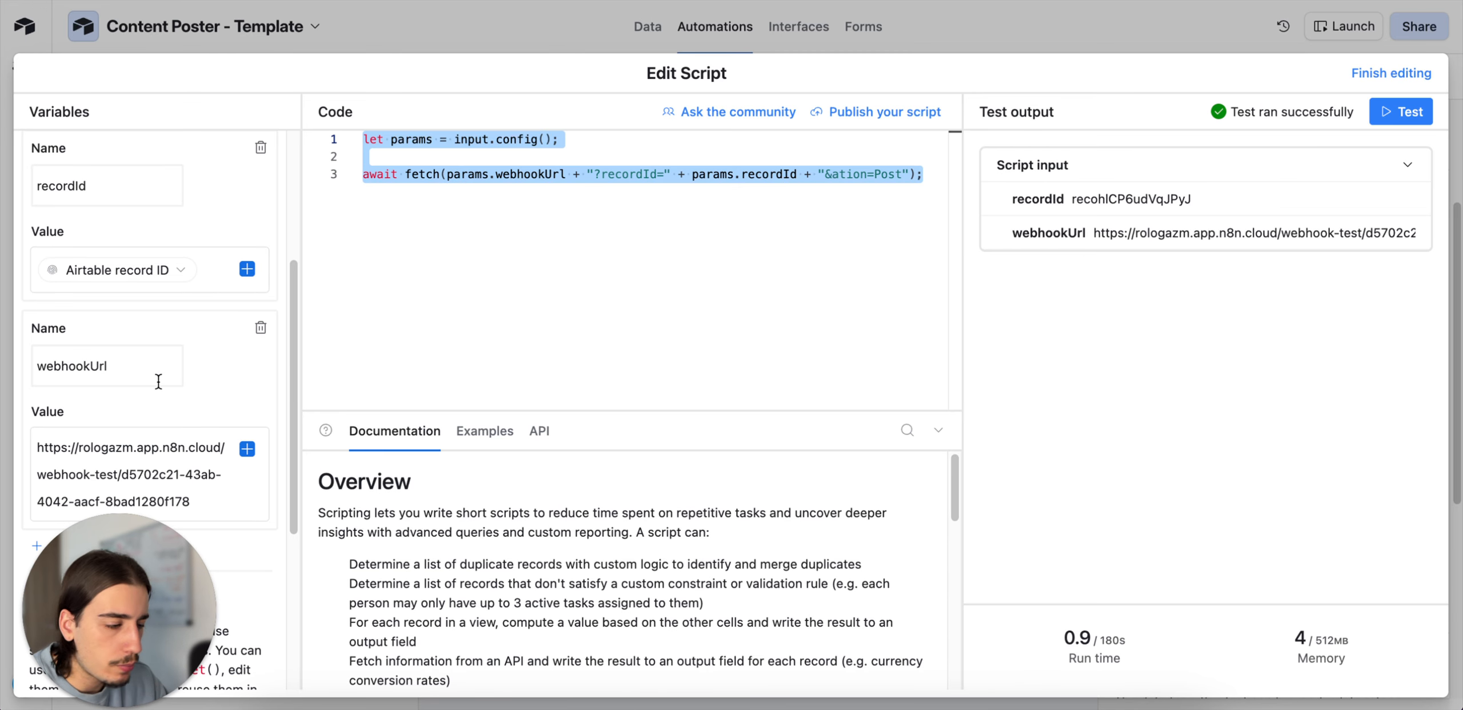
pyautogui.click(1016, 26)
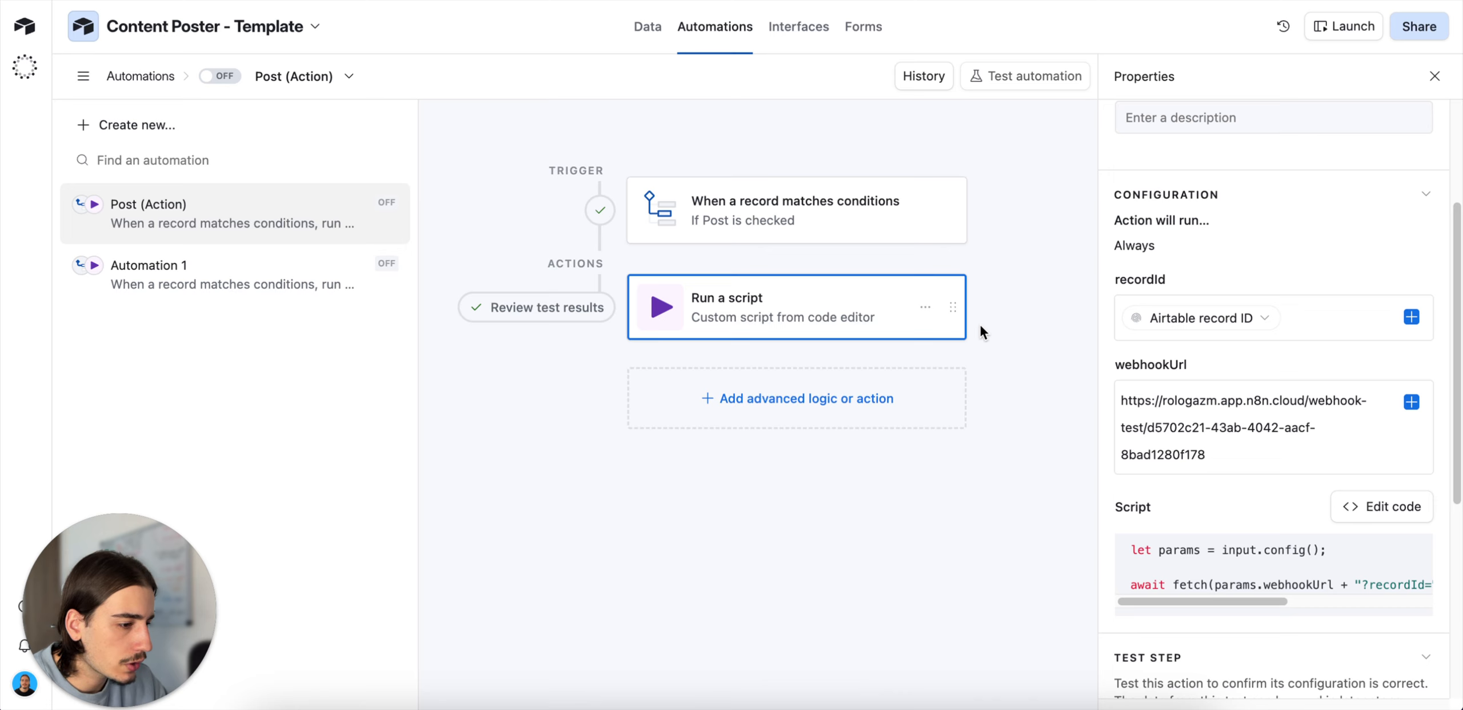
# Step: Paste the copied code into the empty script of Automation 1's Run script action
pyautogui.click(275, 271)
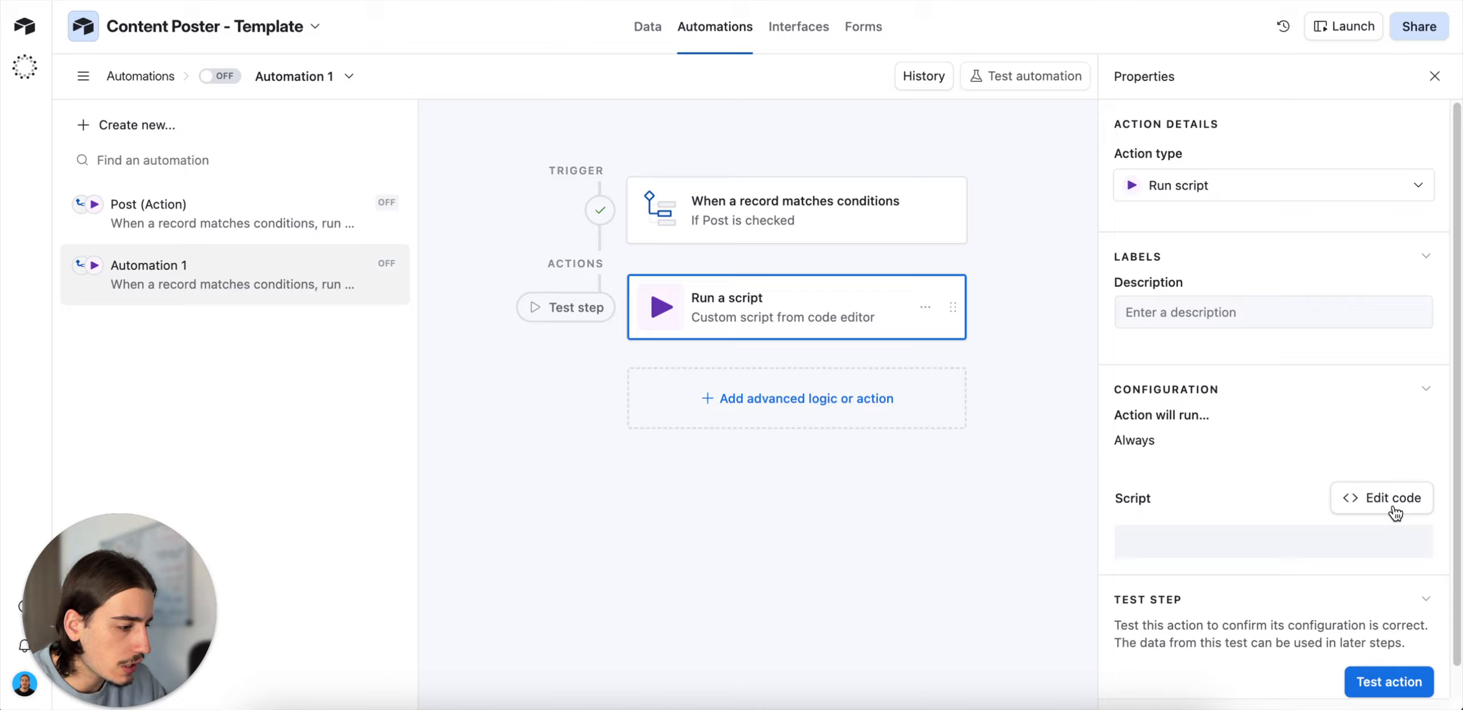
pyautogui.click(1393, 501)
pyautogui.click(666, 206)
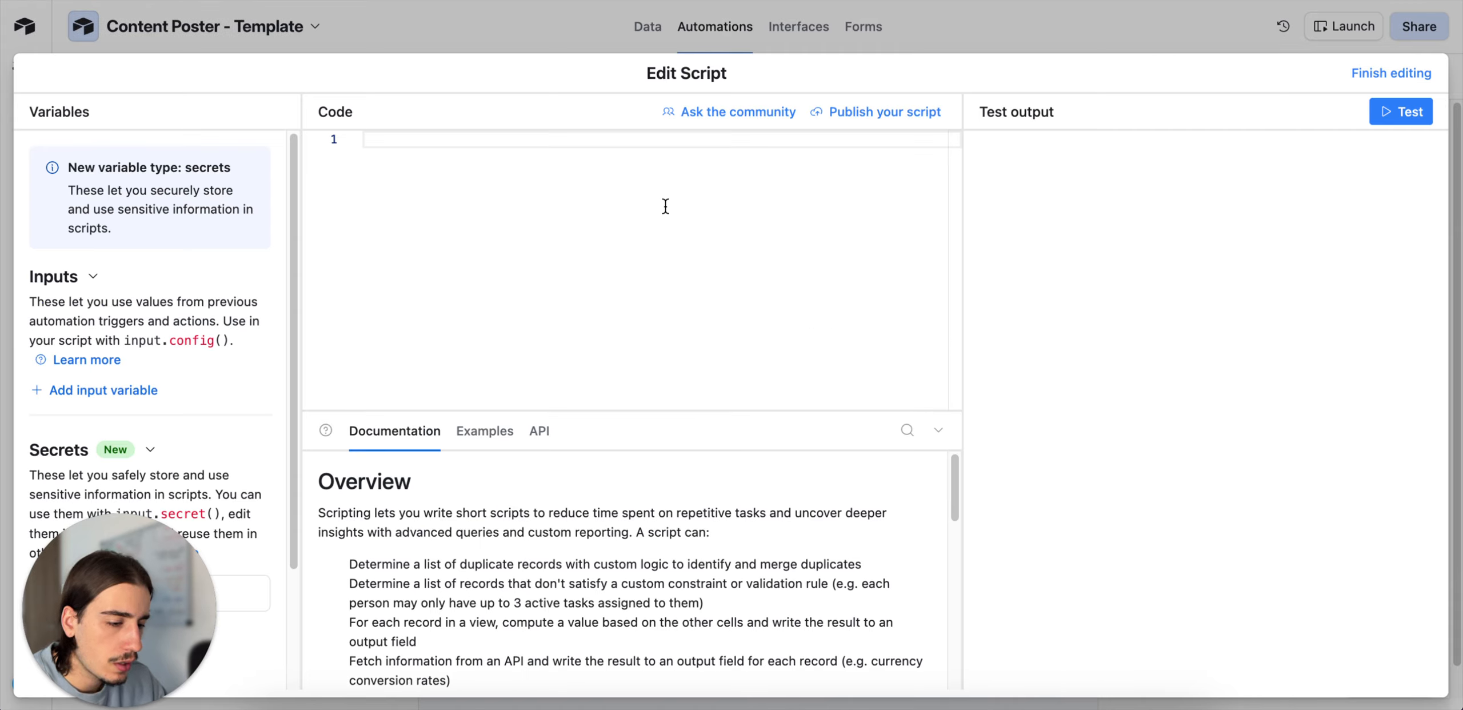
pyautogui.press('super+v')
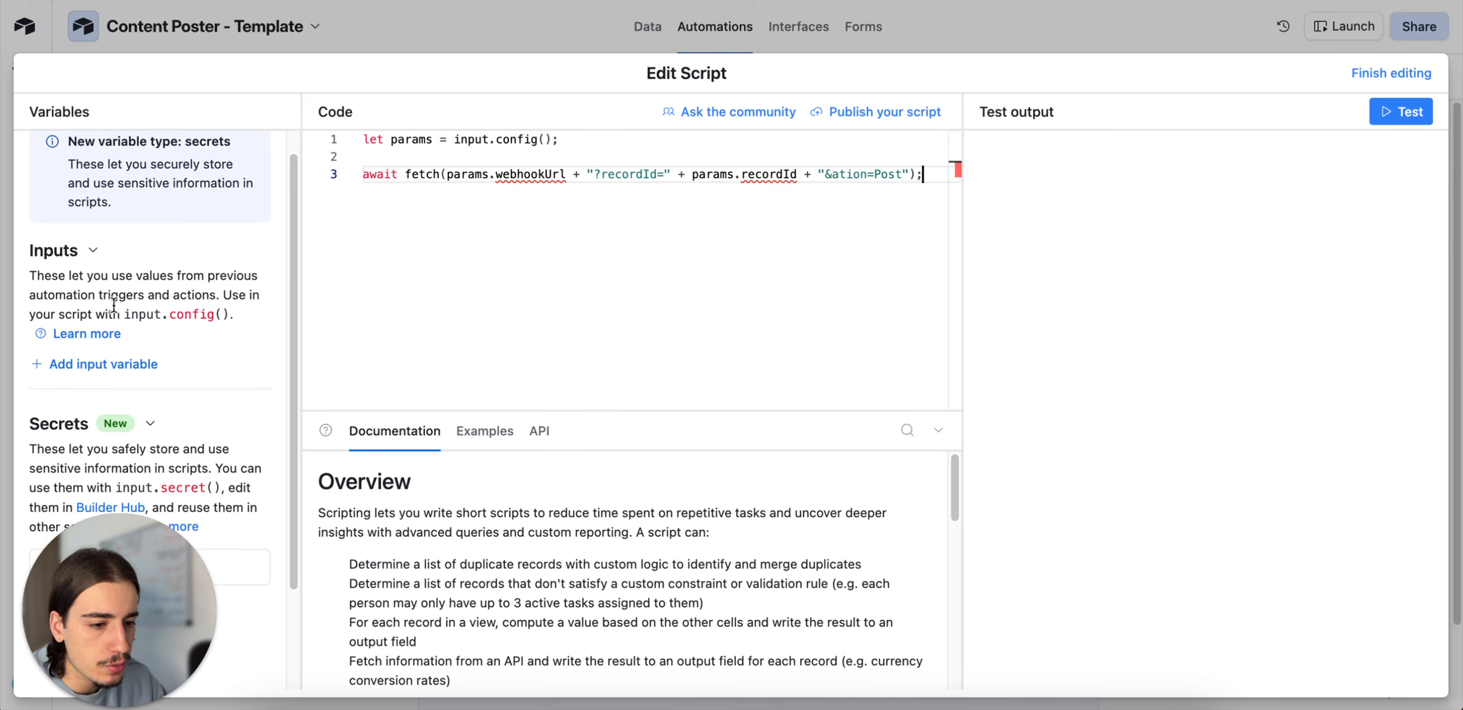
# Step: Add a script input variable named recordId with the trigger's Airtable record ID as its value
pyautogui.click(112, 381)
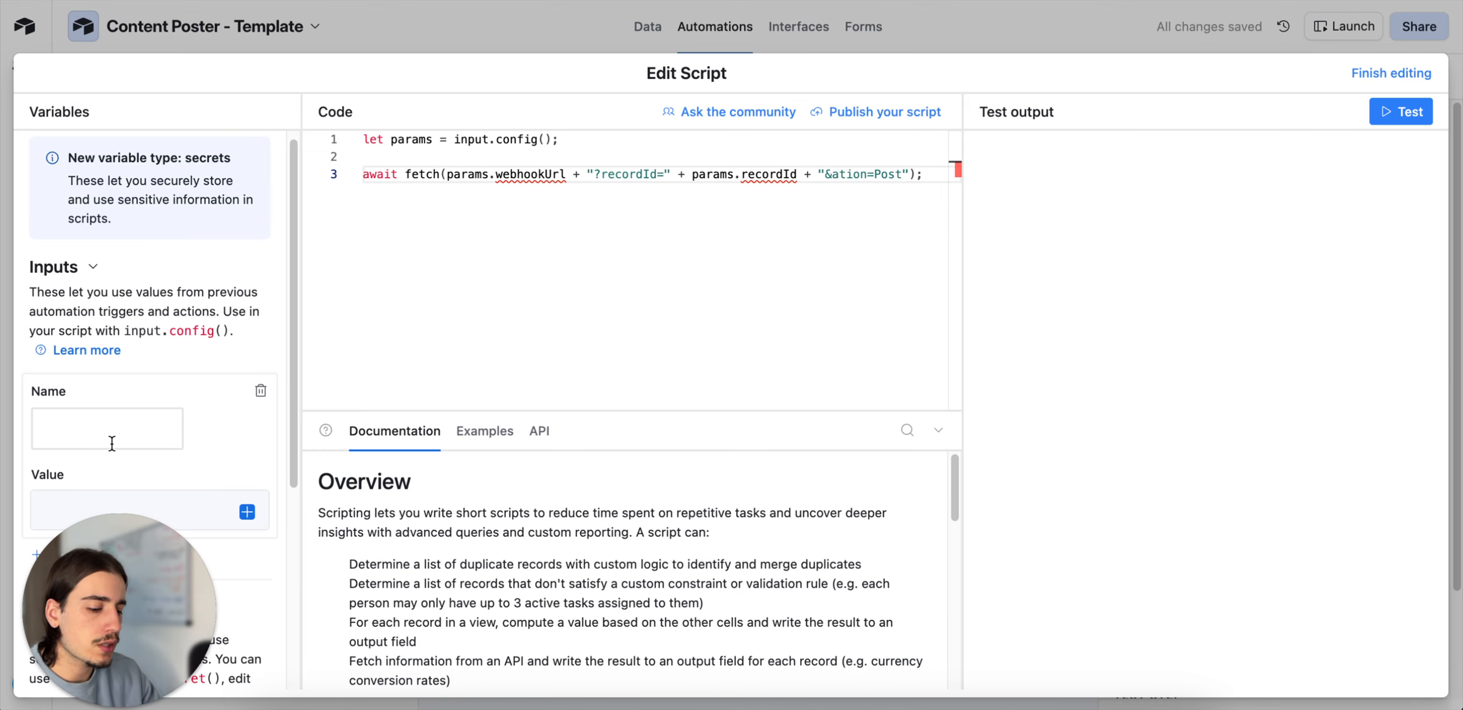
pyautogui.write('record')
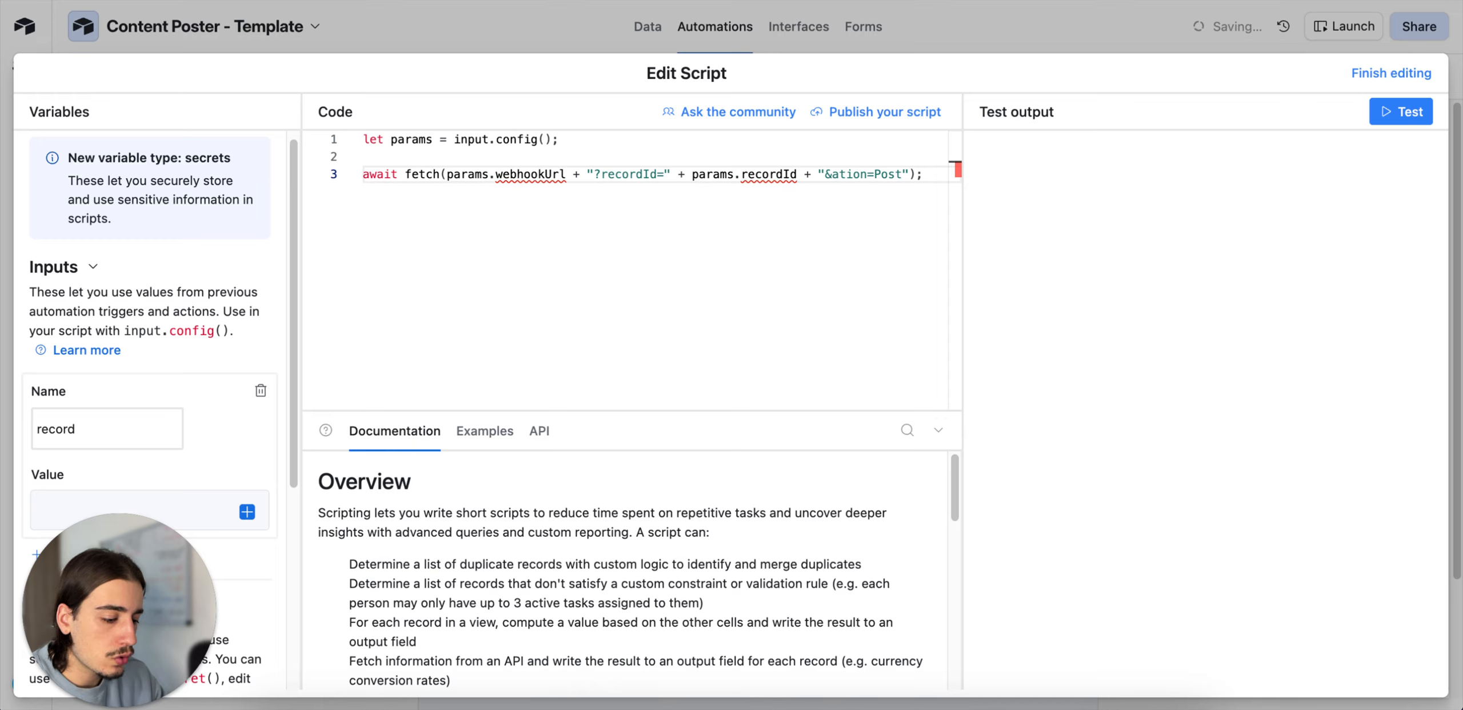
pyautogui.write('Id')
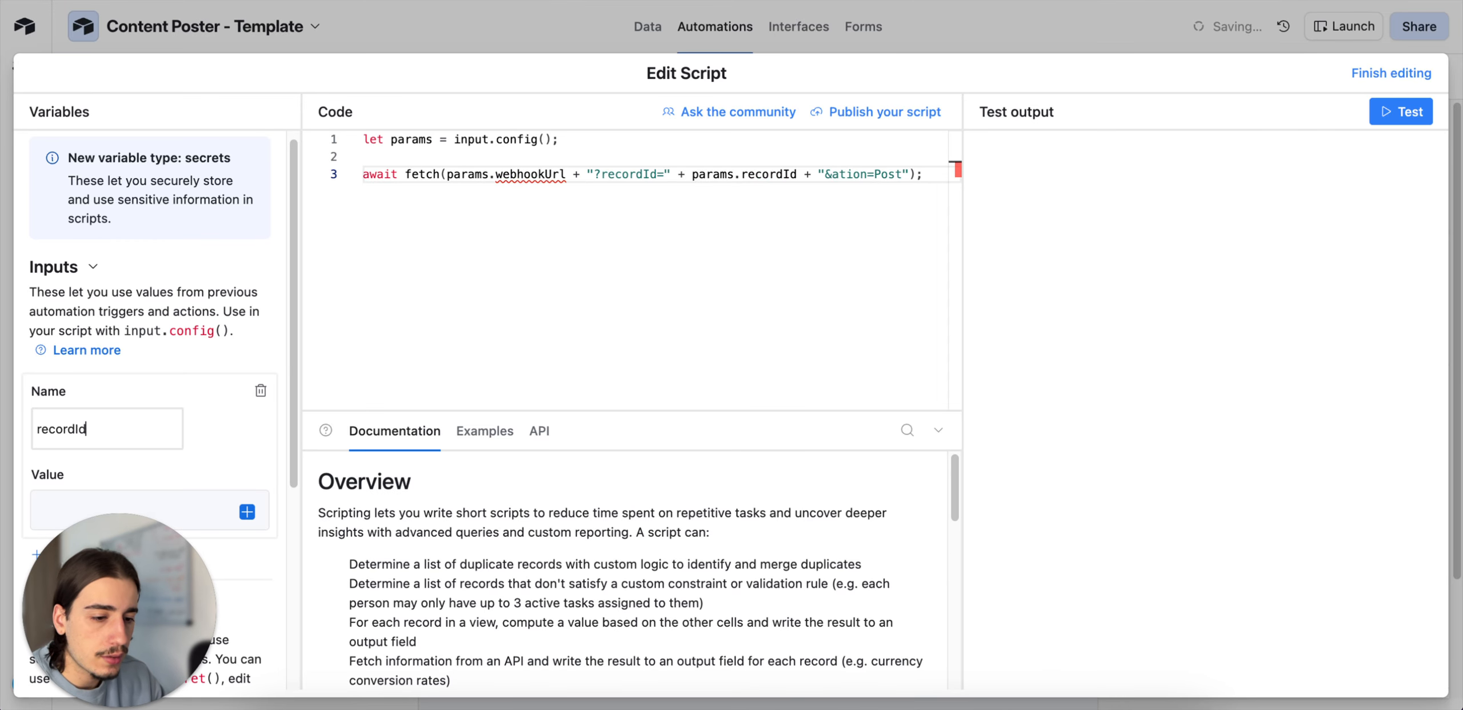
pyautogui.scroll(-1, 155, 378)
pyautogui.scroll(-1, 156, 378)
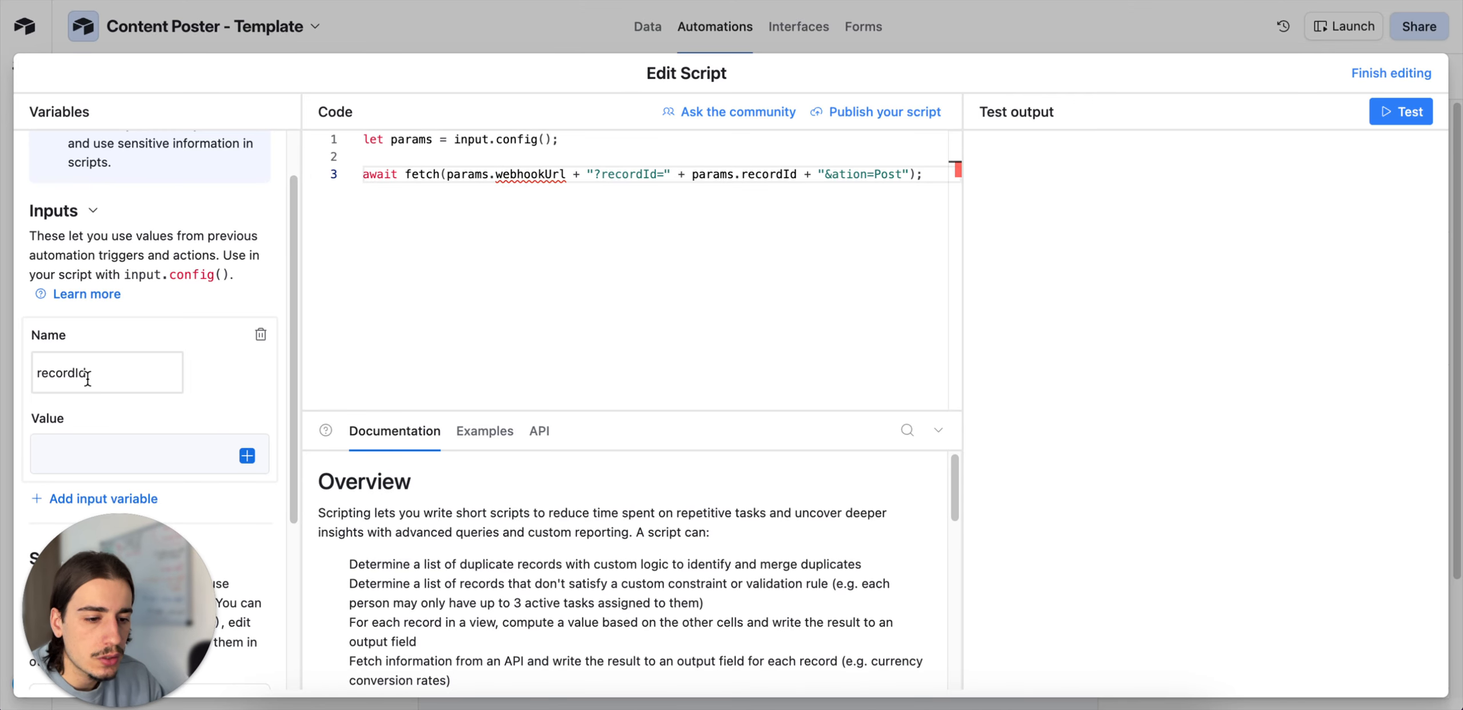
pyautogui.click(248, 455)
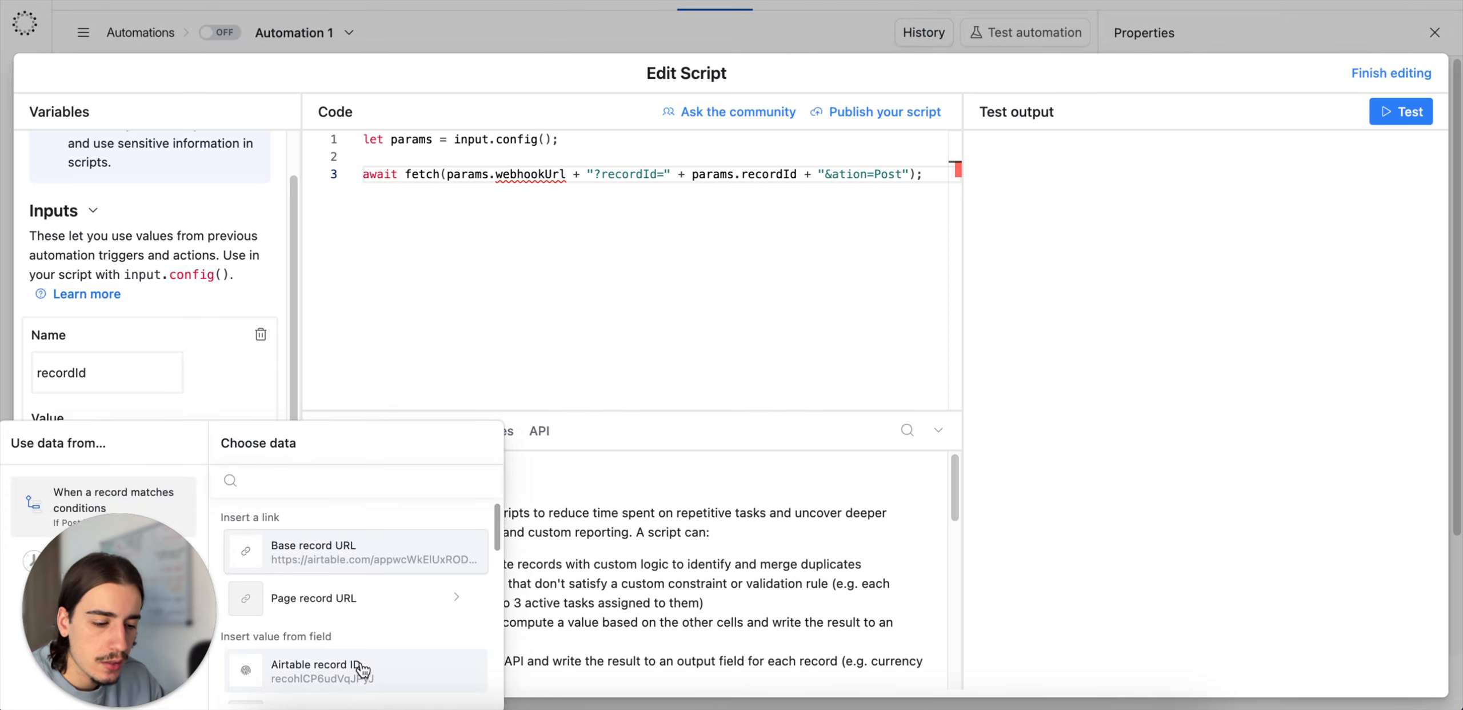
pyautogui.click(305, 678)
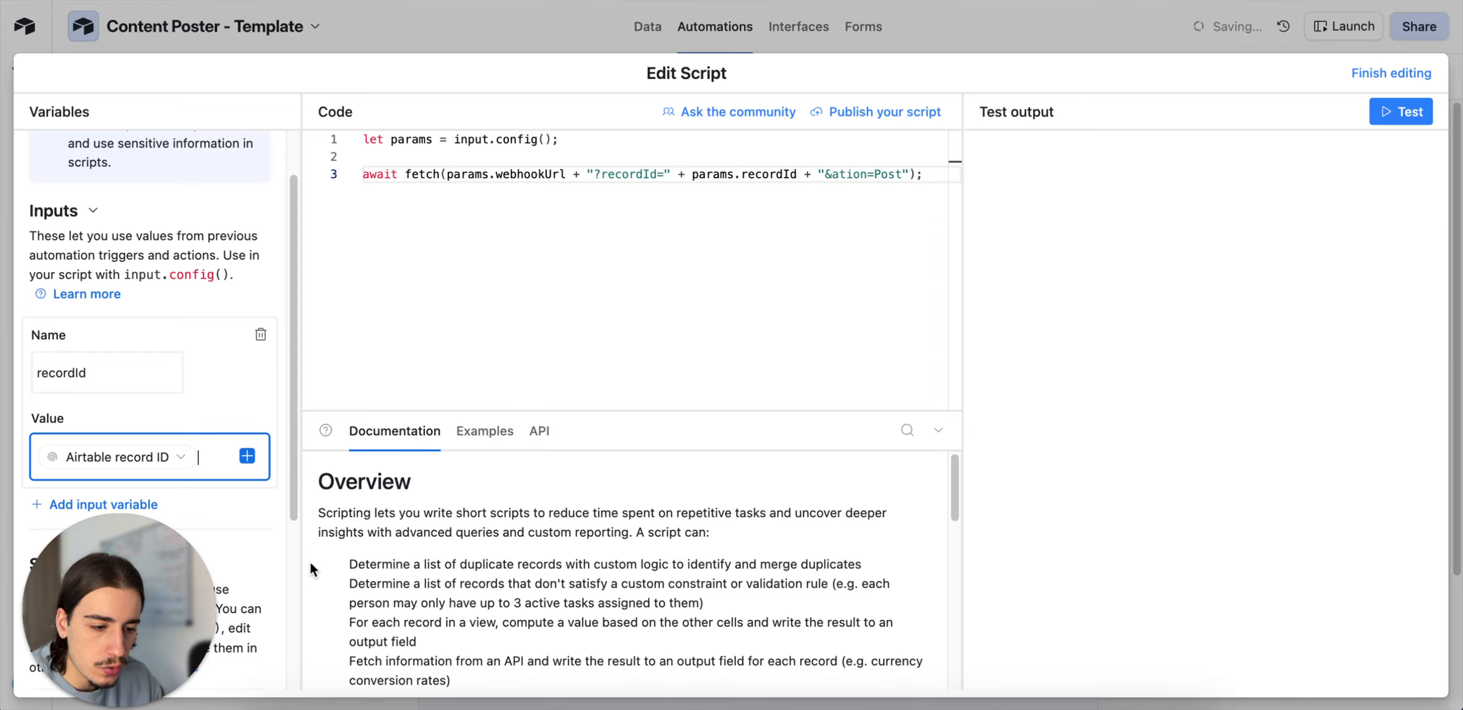
# Step: Add a second script input variable named webhookUrl
pyautogui.scroll(-2, 231, 396)
pyautogui.scroll(-2, 231, 397)
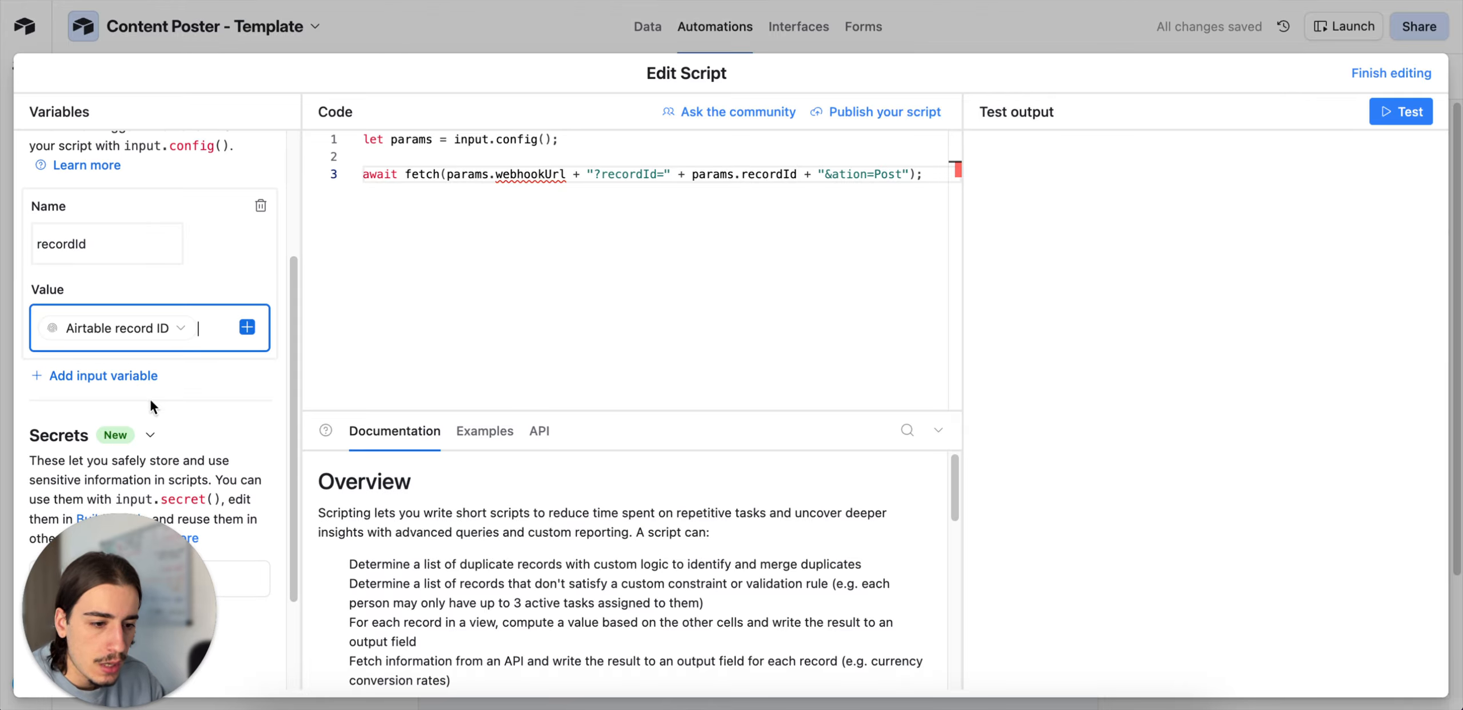
pyautogui.click(121, 372)
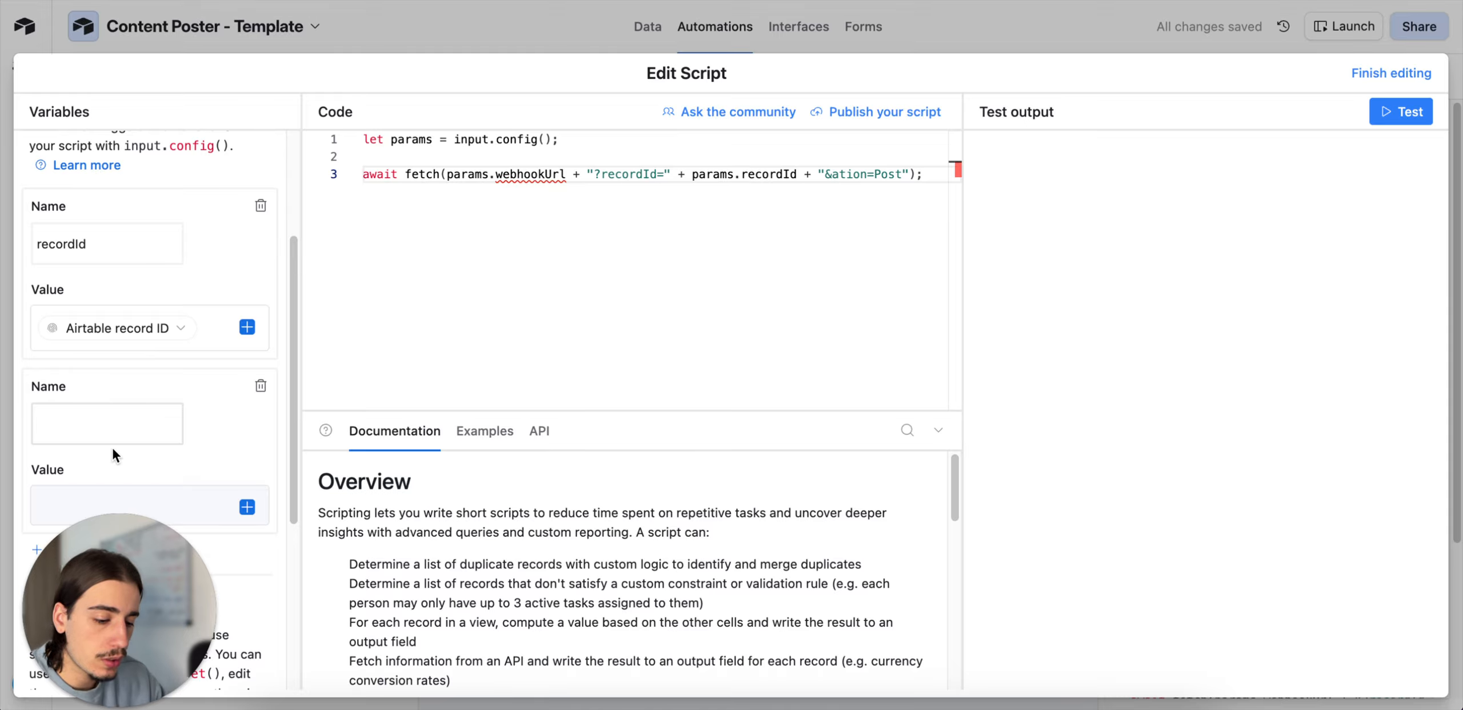
pyautogui.write('webhoo')
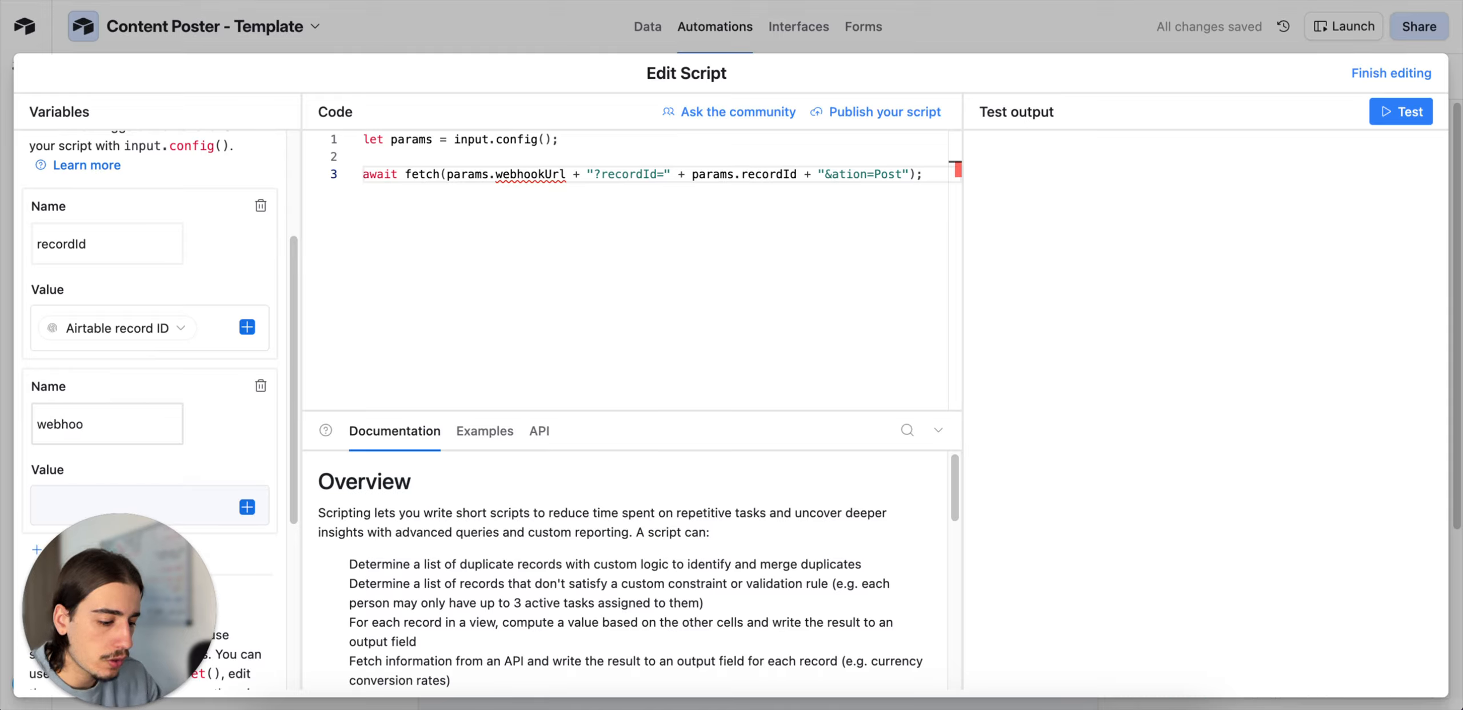
pyautogui.write('kUrl')
pyautogui.click(133, 423)
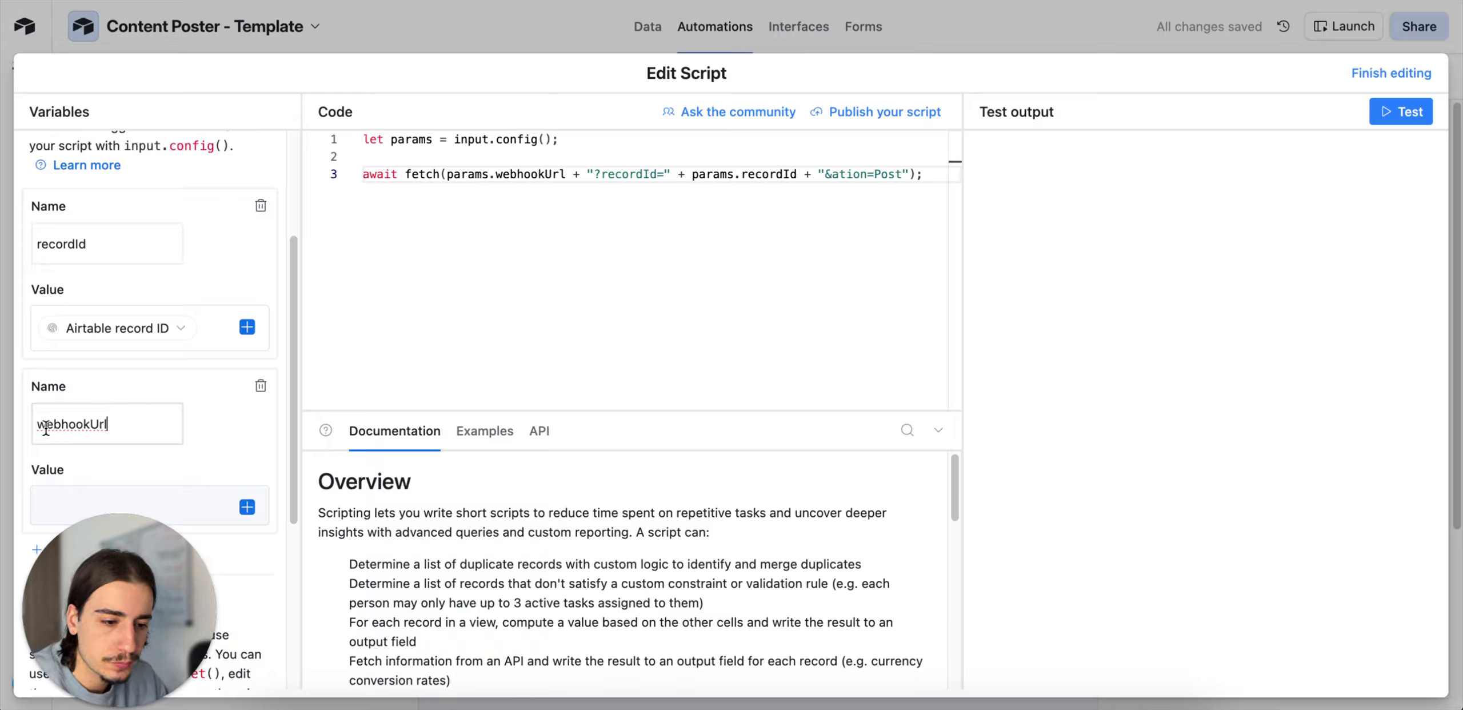
pyautogui.moveTo(37, 423); pyautogui.dragTo(95, 424)
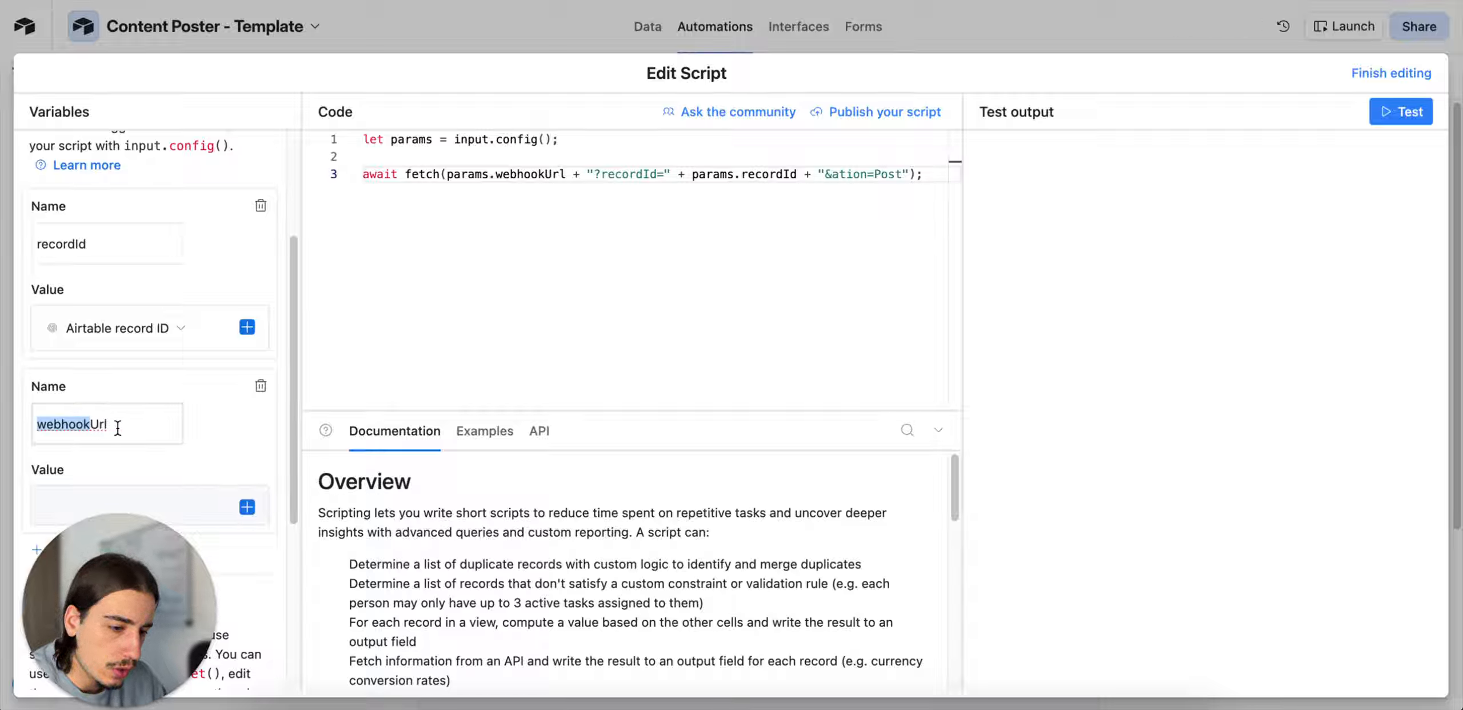
# Step: Switch to the 1 Post Everywhere workflow in n8n and copy the Webhook node's test URL
pyautogui.click(233, 448)
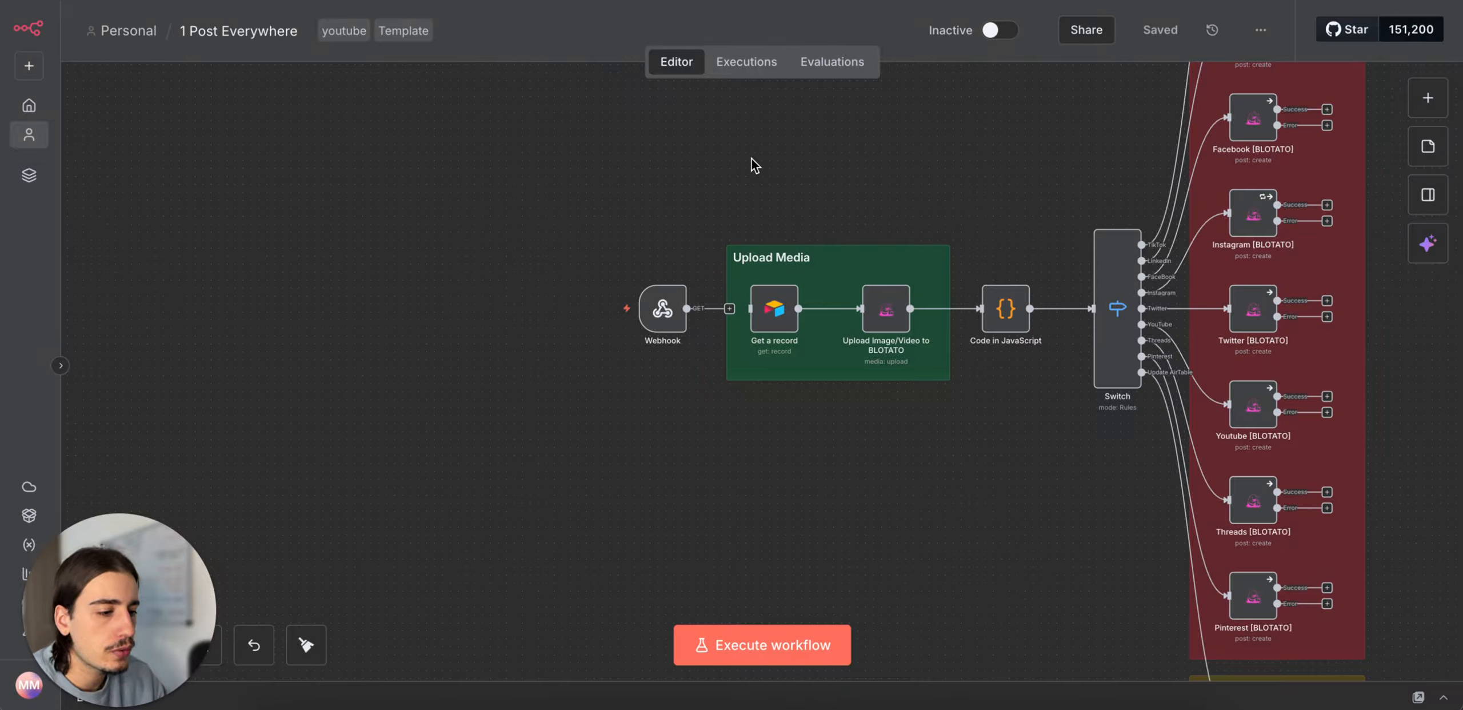
pyautogui.doubleClick(663, 308)
pyautogui.click(626, 200)
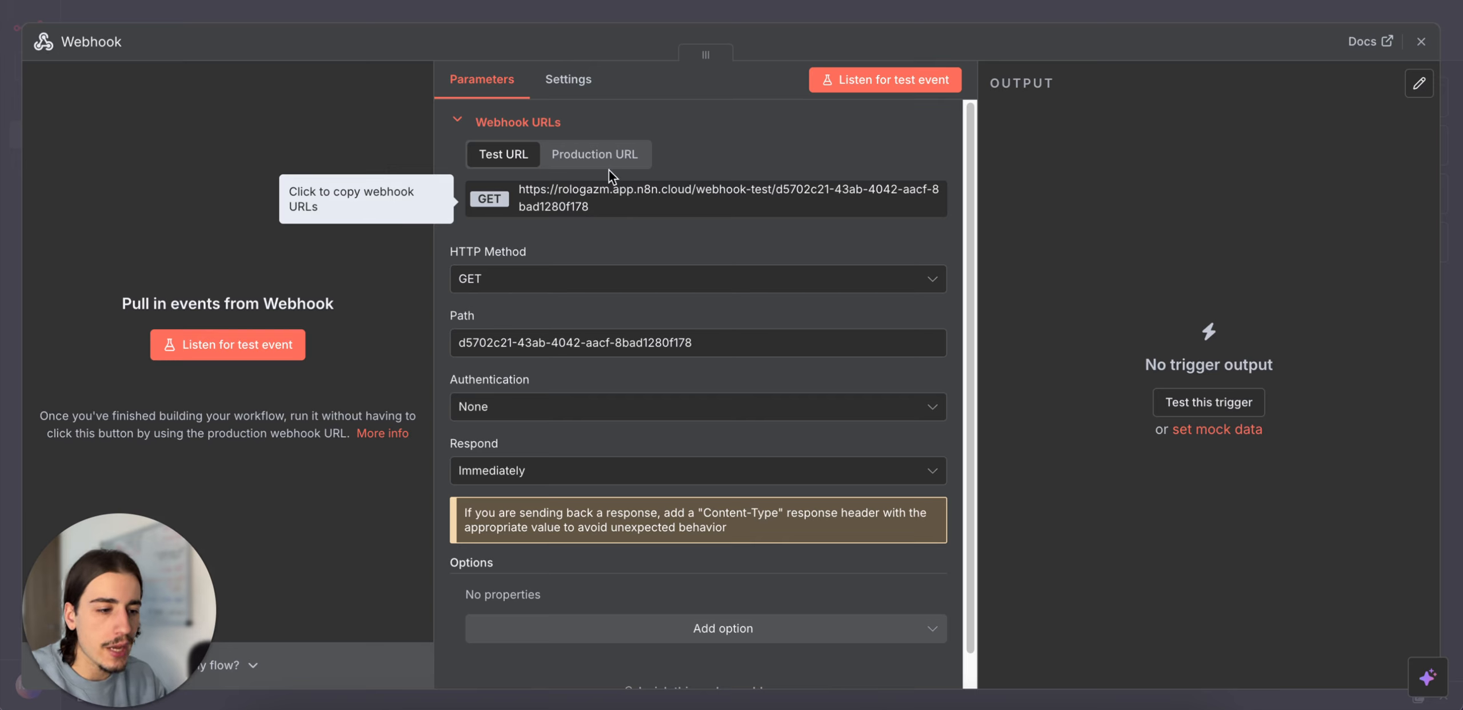
pyautogui.click(896, 20)
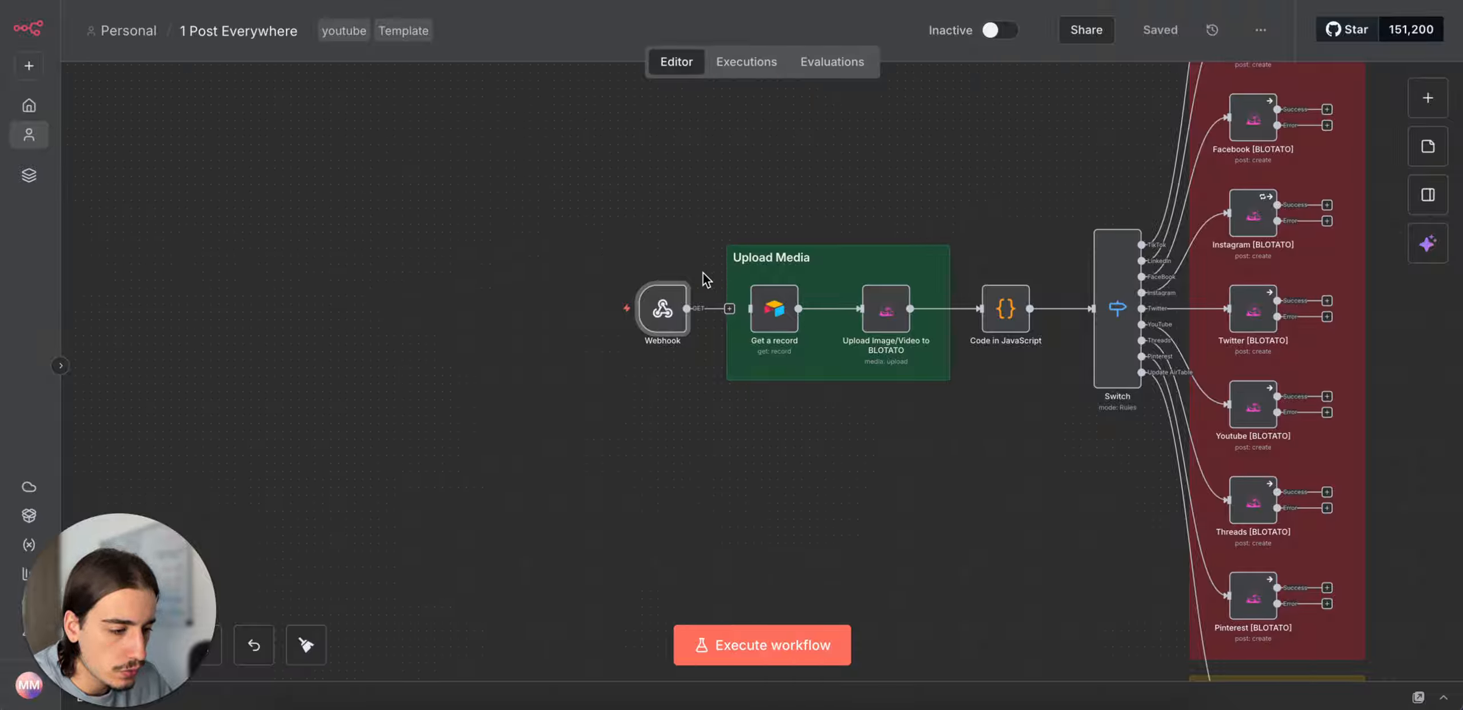
pyautogui.doubleClick(656, 309)
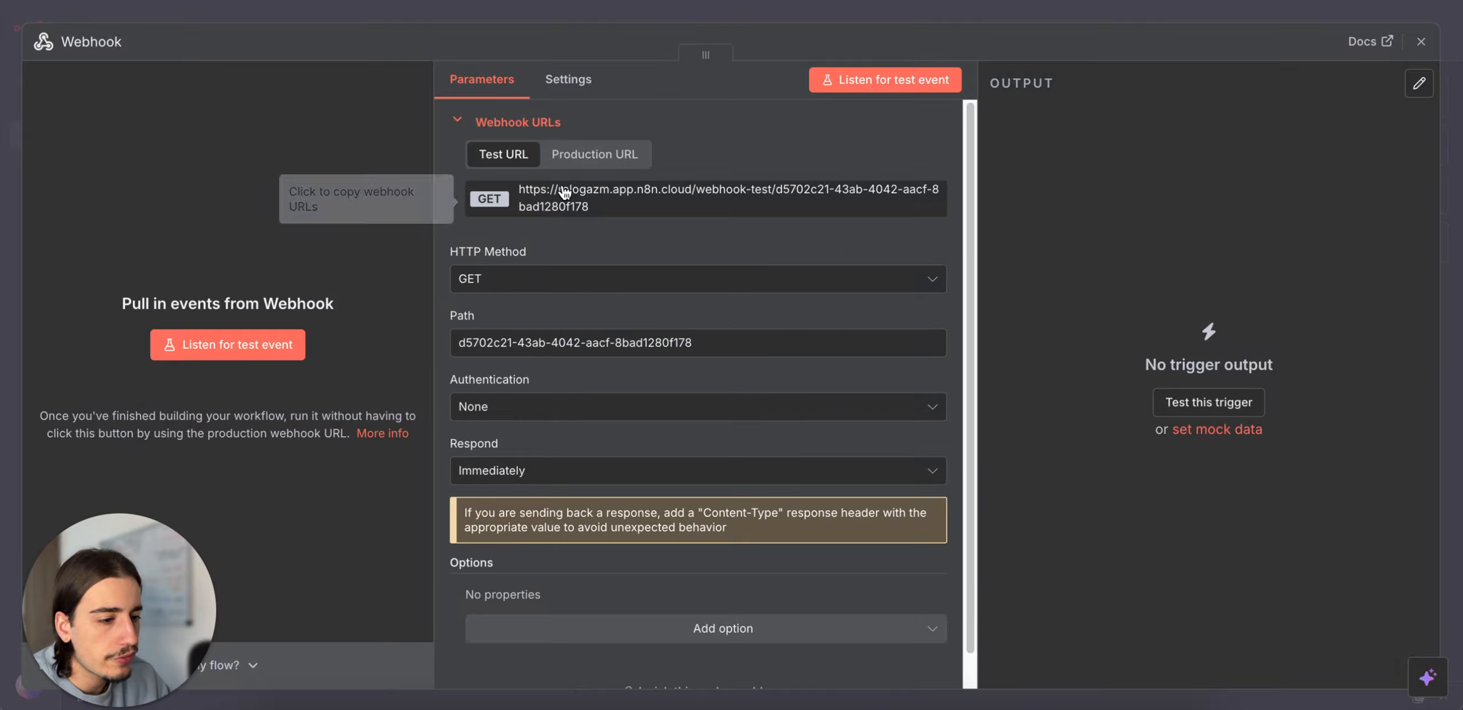
pyautogui.click(550, 205)
pyautogui.click(1012, 23)
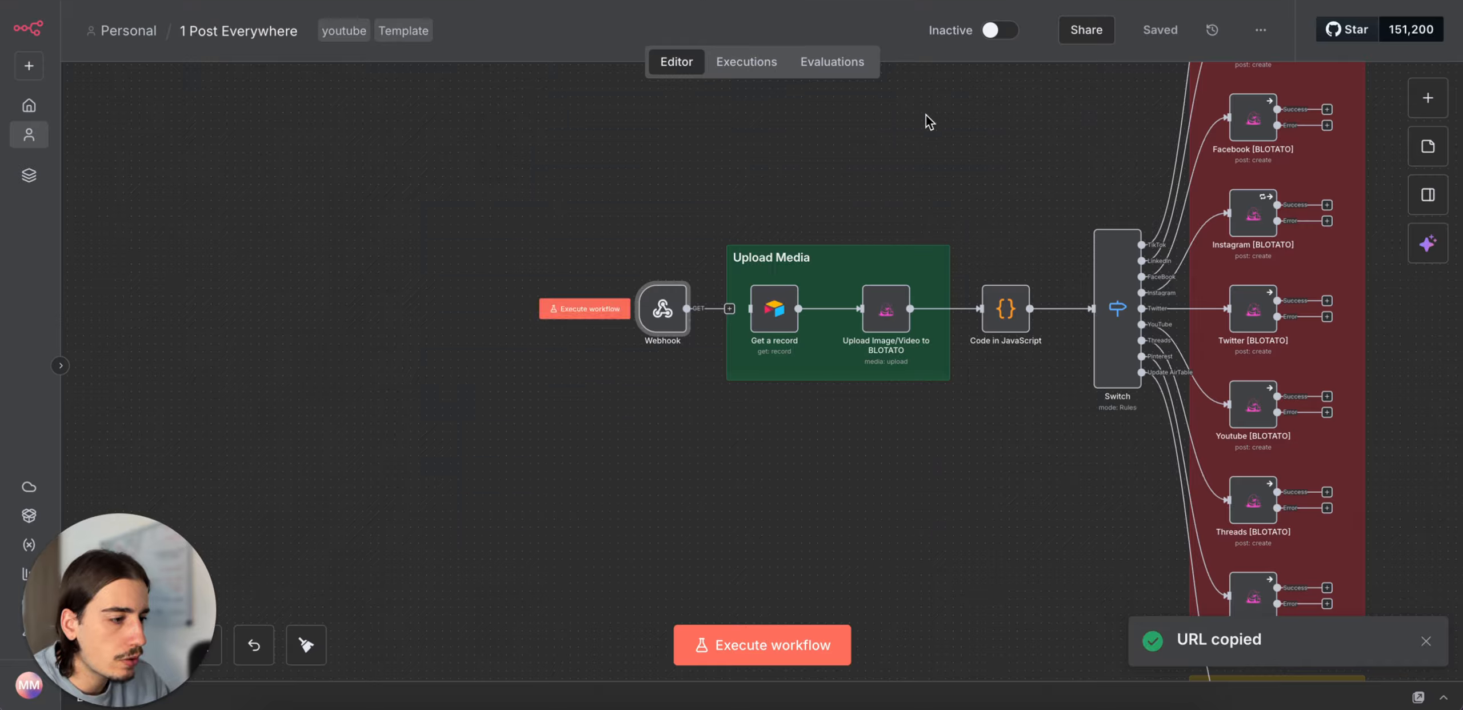
# Step: Back in Airtable, paste the copied test URL as the webhookUrl variable's value and finish editing the script
pyautogui.click(686, 1)
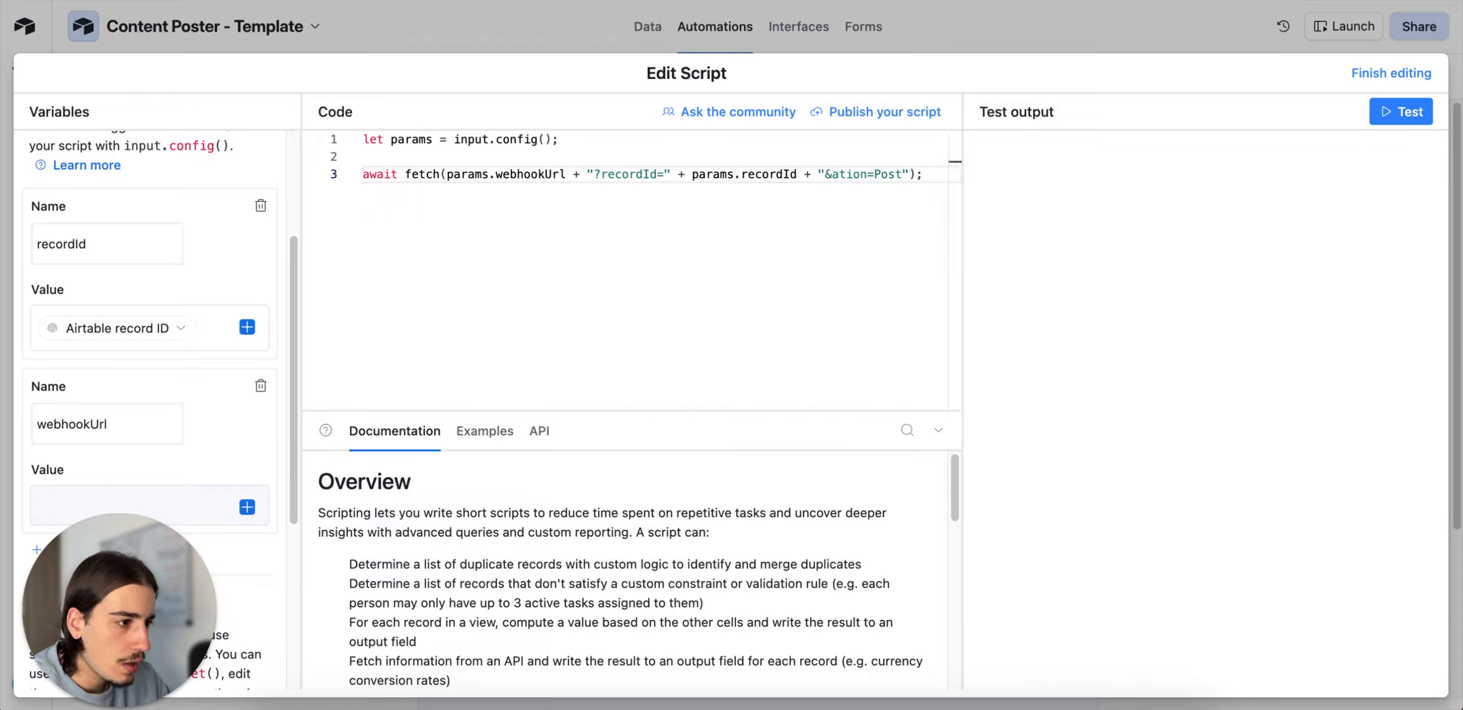
pyautogui.click(207, 501)
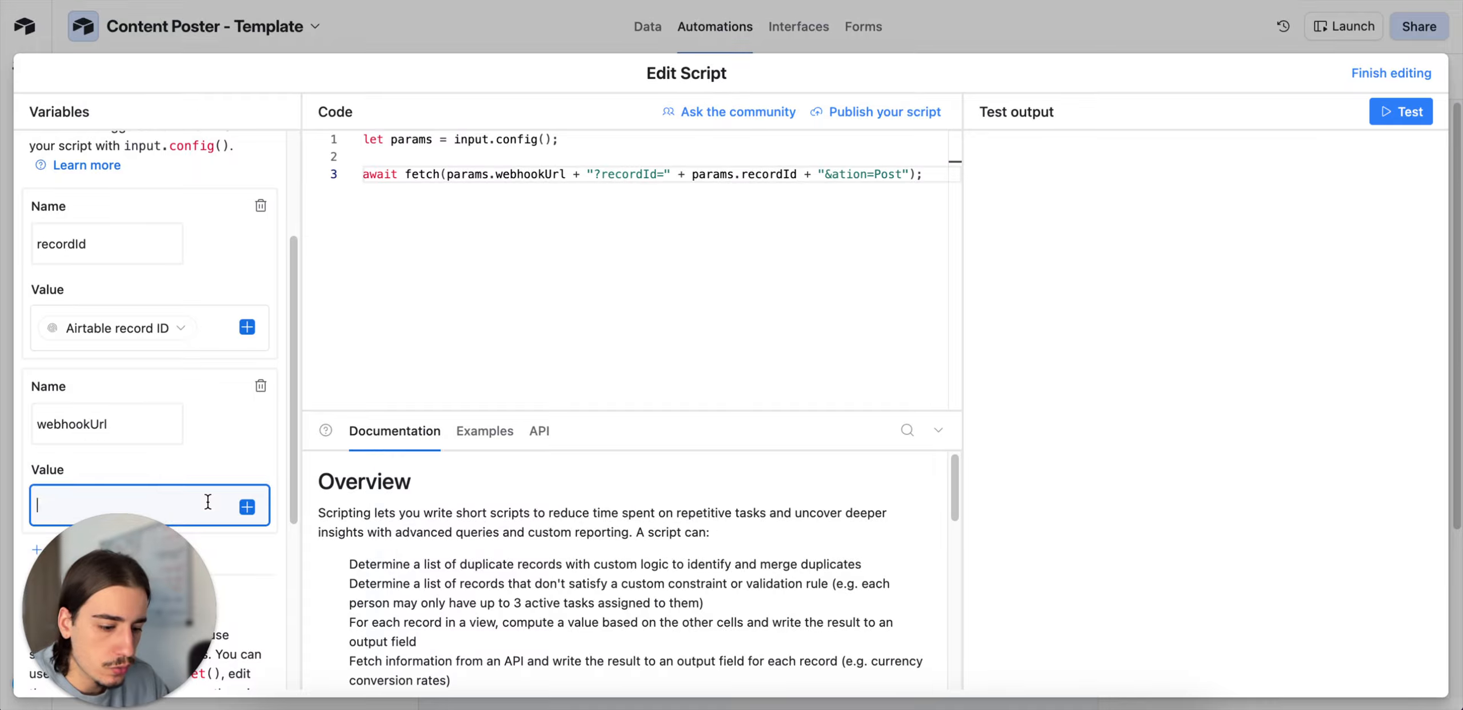
pyautogui.press('super+v')
pyautogui.scroll(-2, 166, 448)
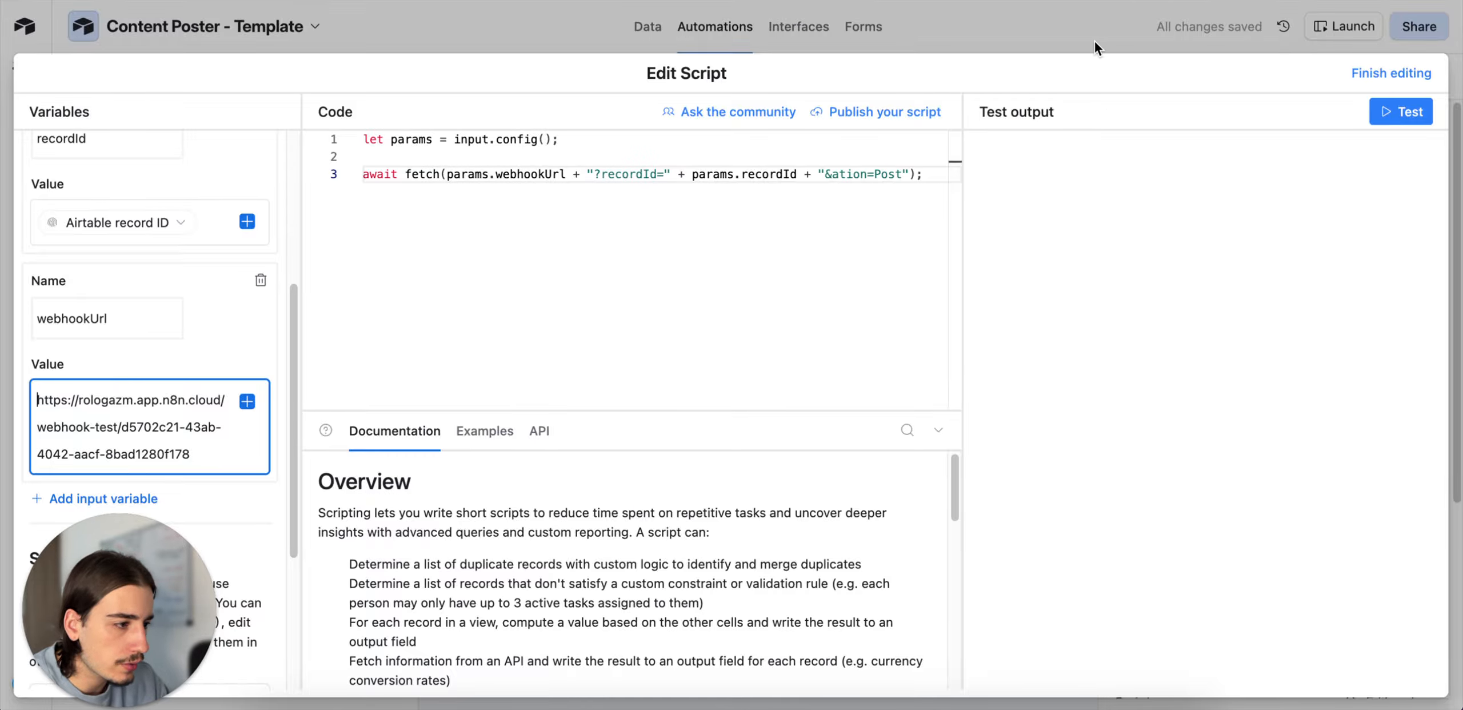
pyautogui.click(1383, 72)
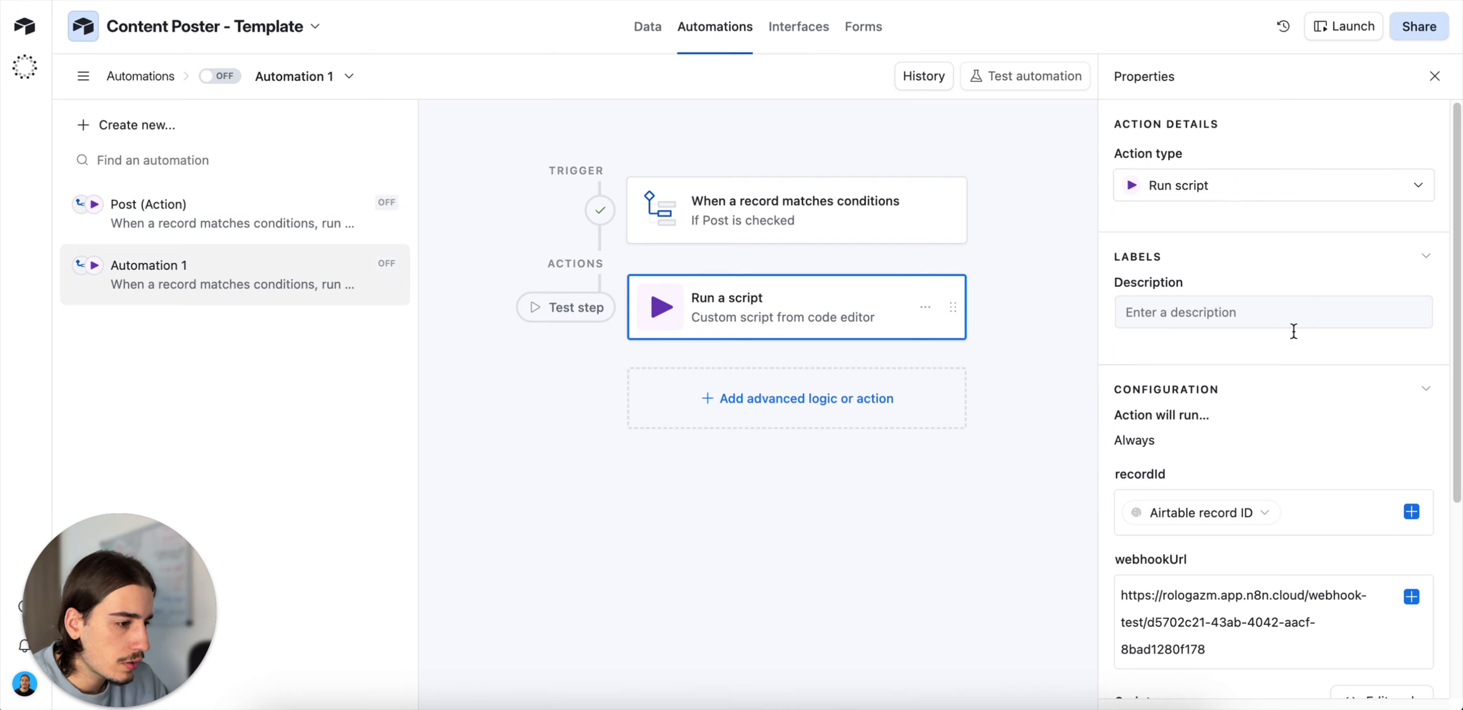
# Step: Execute the n8n workflow to listen for a call, test the Run script action in Airtable, and return to n8n
pyautogui.scroll(-2, 1253, 352)
pyautogui.scroll(-4, 1253, 352)
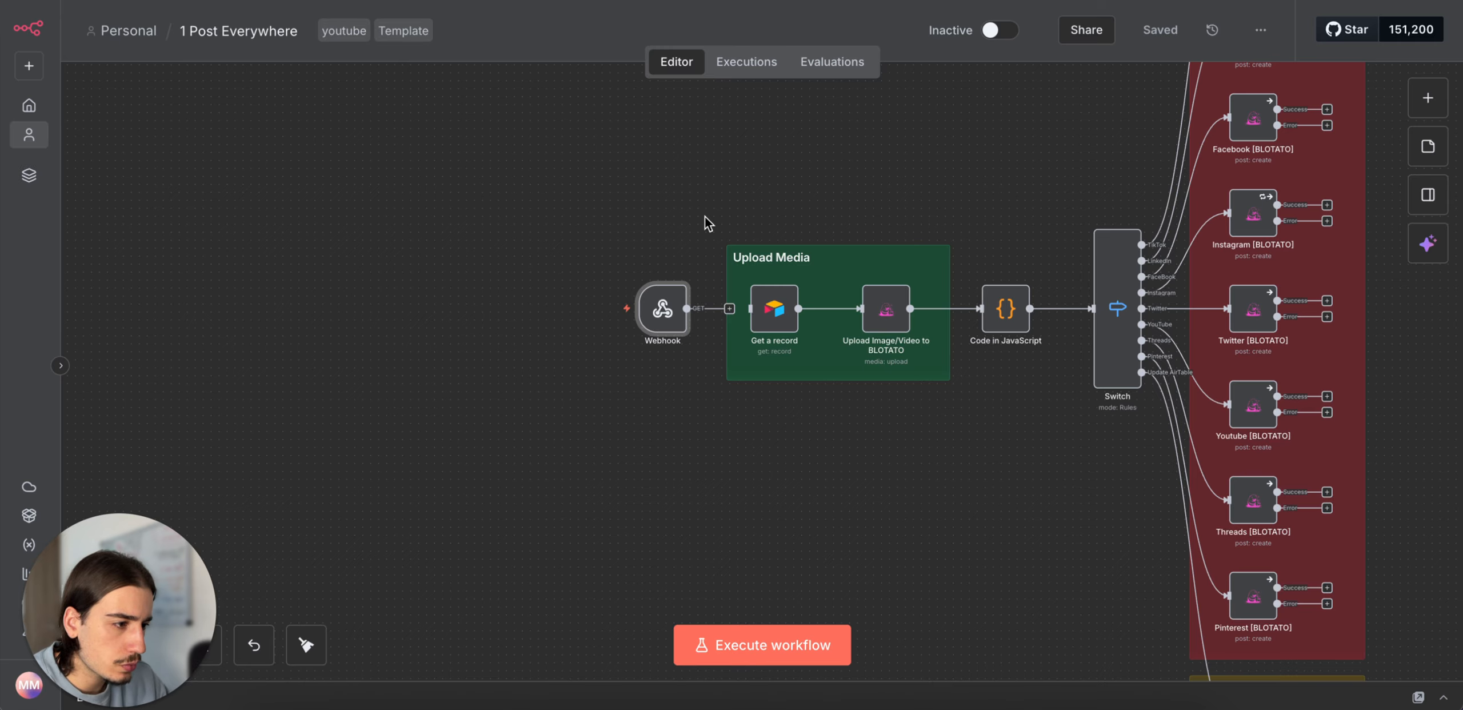
pyautogui.click(824, 650)
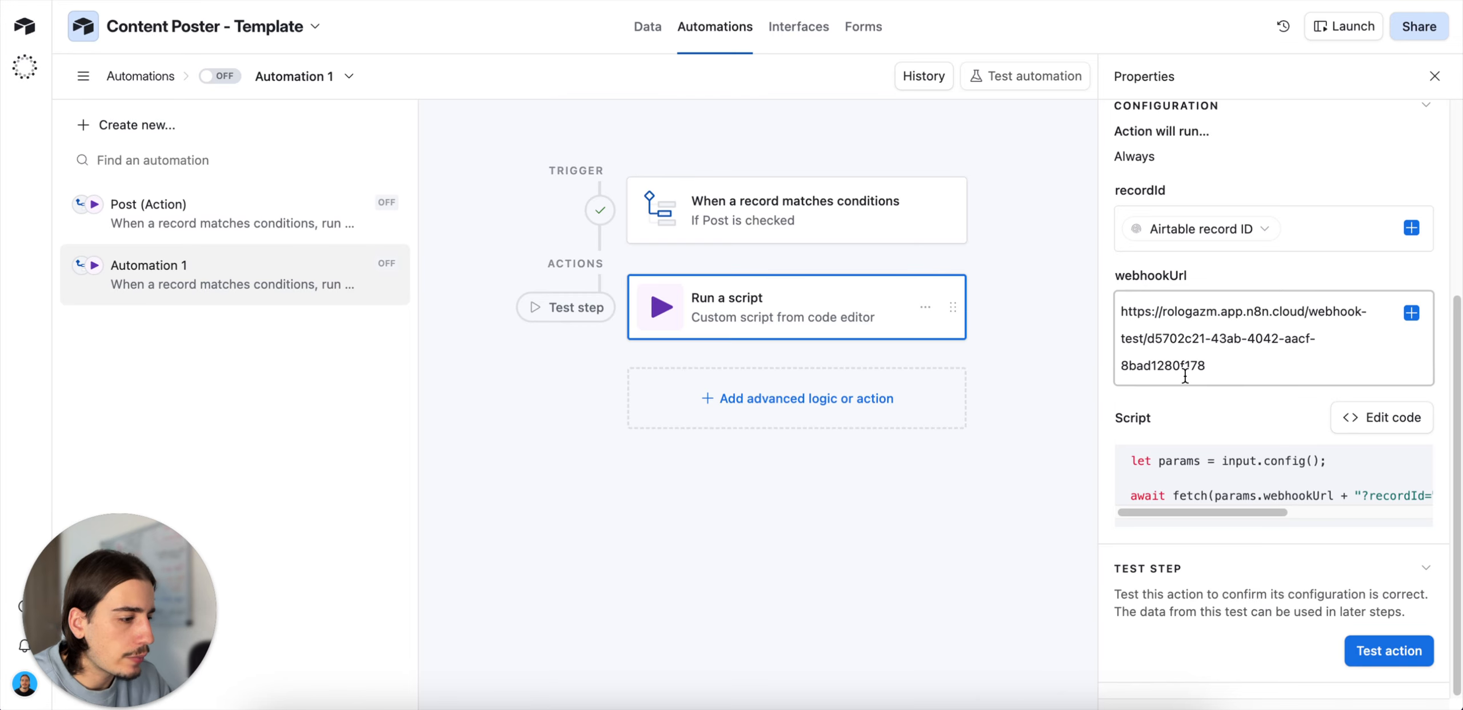
pyautogui.click(1385, 649)
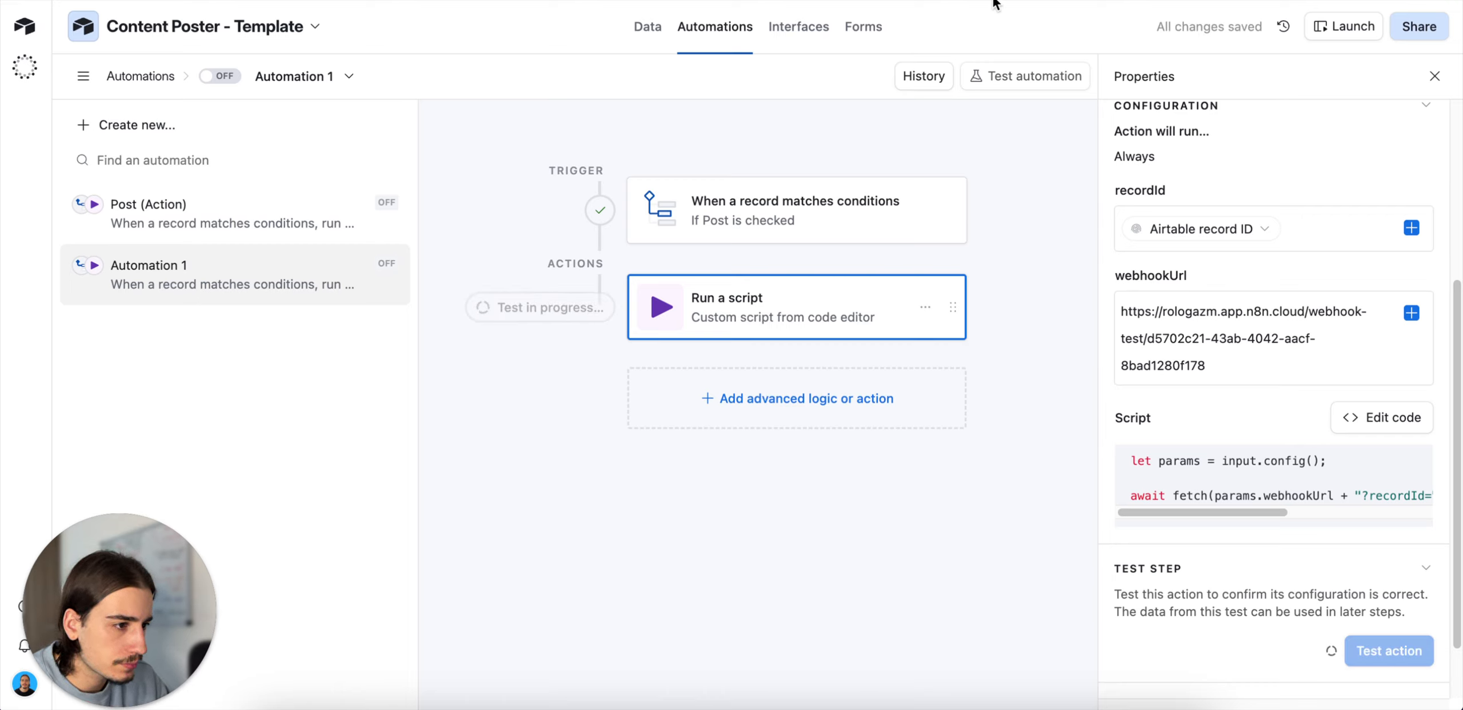
pyautogui.click(698, 1)
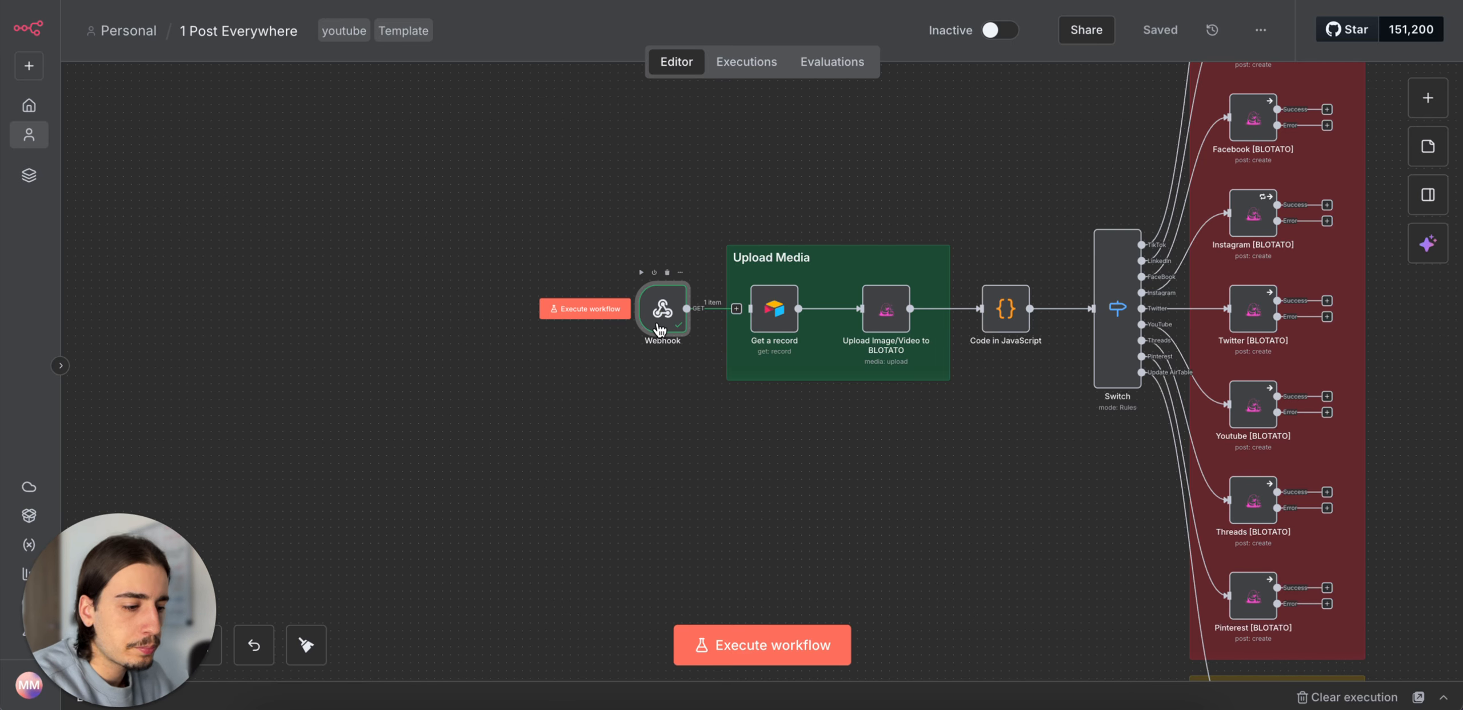
# Step: Examine the Webhook node's output for the headers, query and body sent by the Airtable script
pyautogui.doubleClick(662, 317)
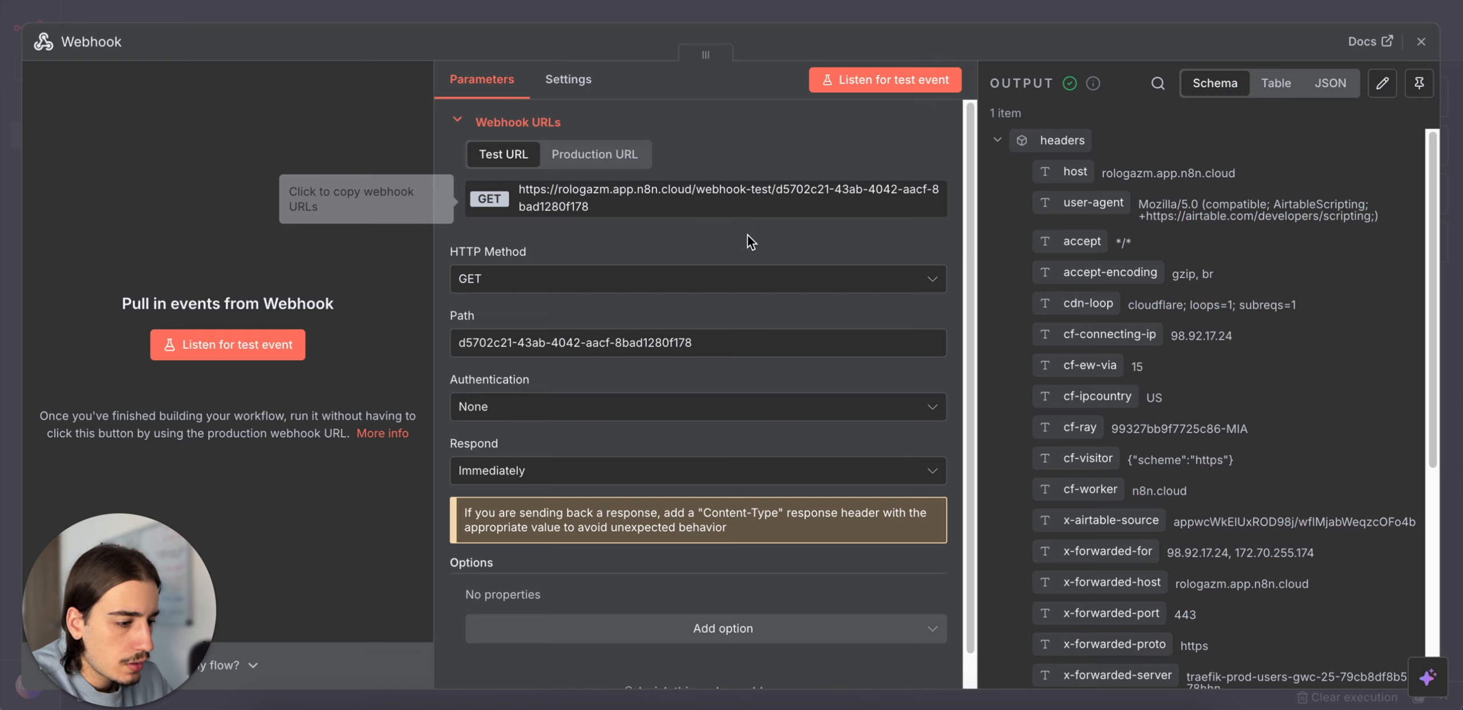
pyautogui.scroll(-5, 1181, 256)
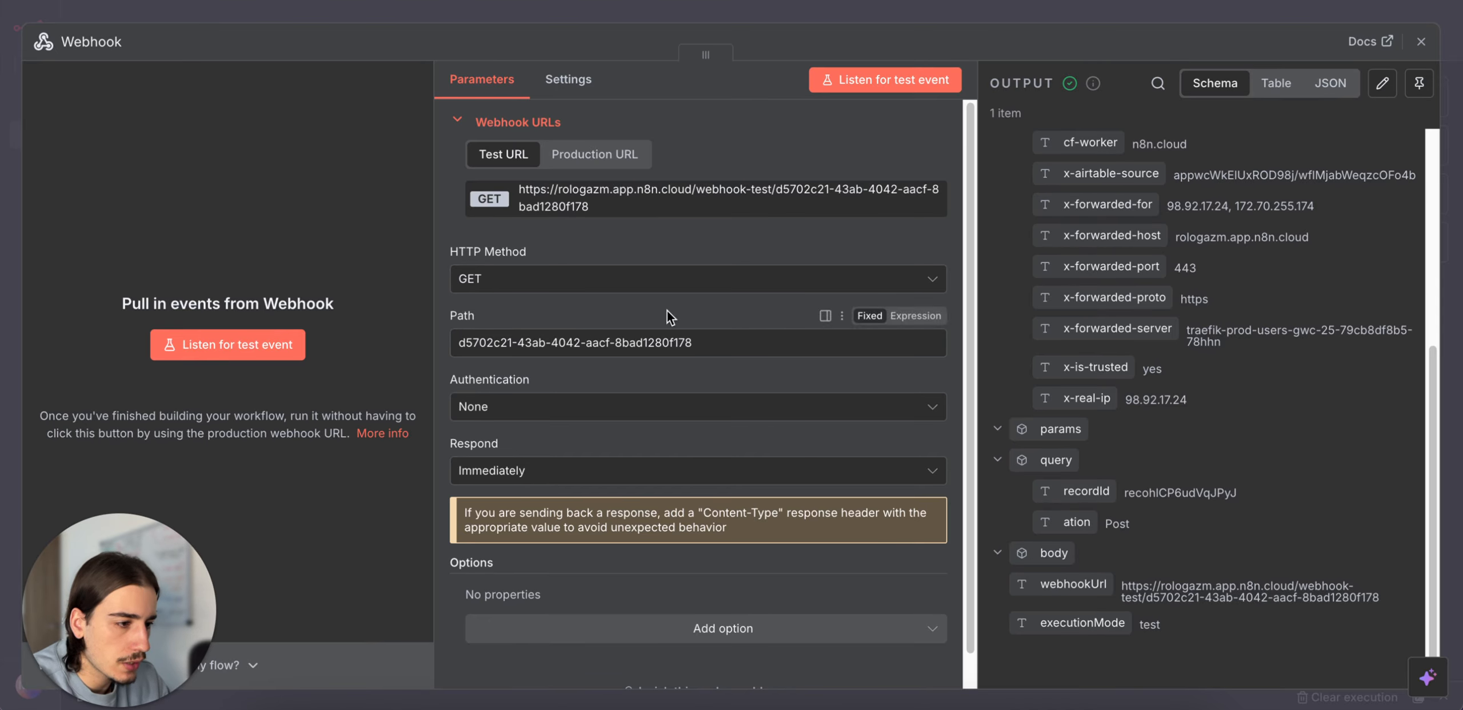
pyautogui.click(850, 22)
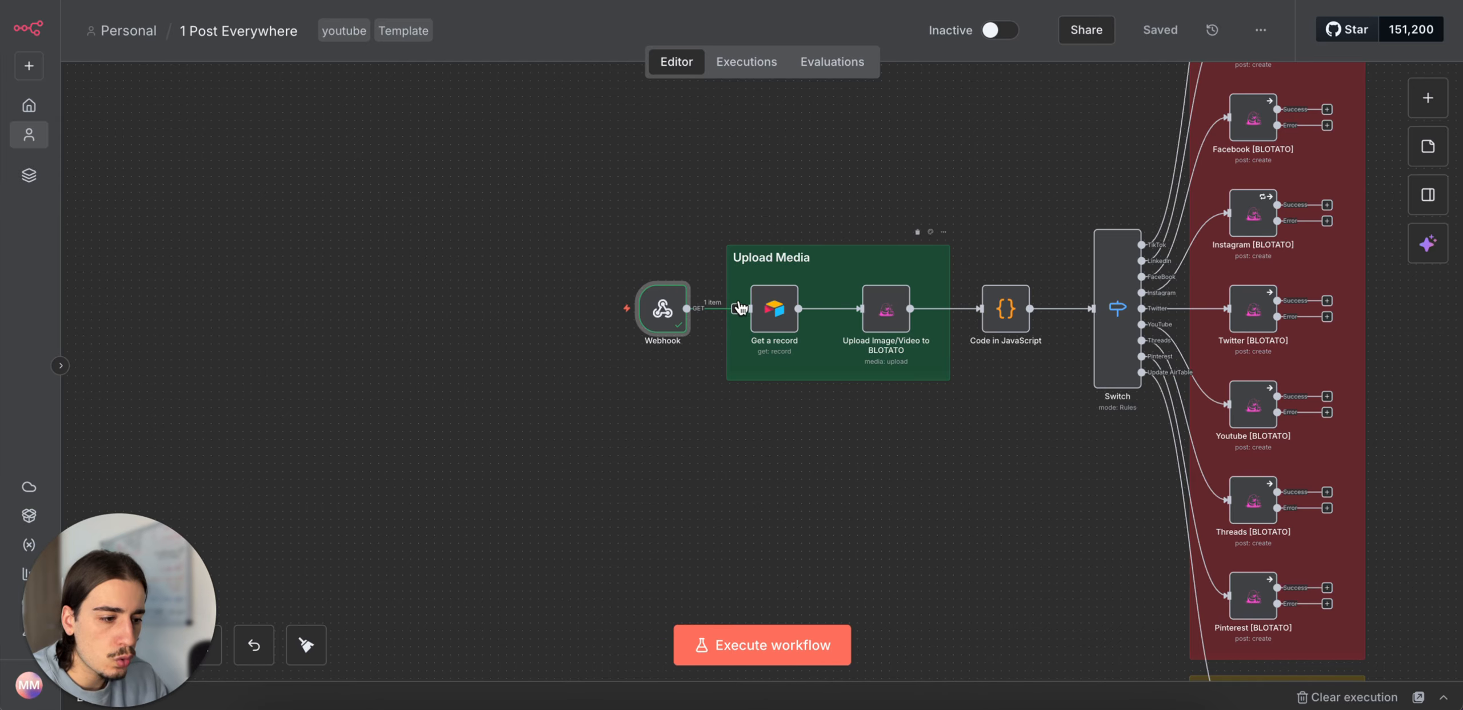
# Step: Connect the Webhook node's output to the Get a record node and save the workflow
pyautogui.moveTo(739, 316)
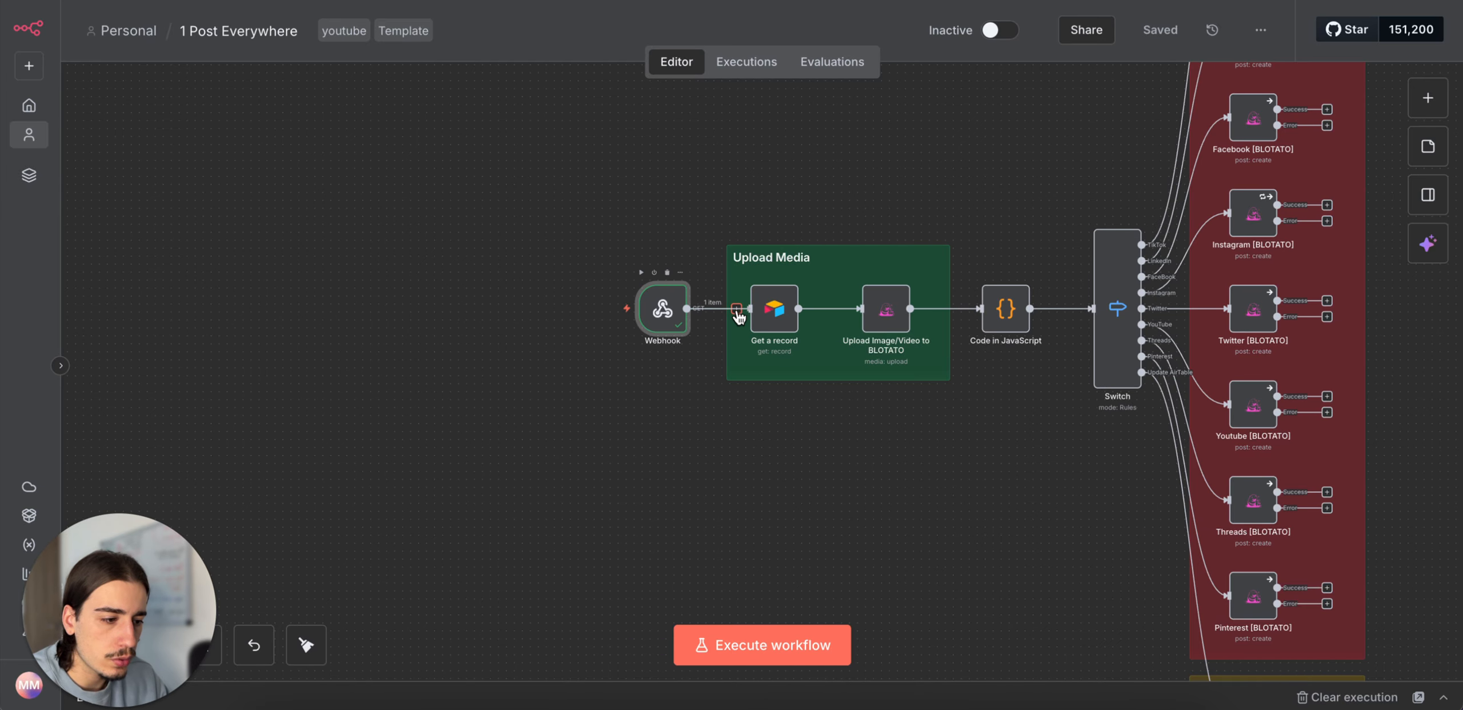
pyautogui.moveTo(736, 312); pyautogui.dragTo(756, 312)
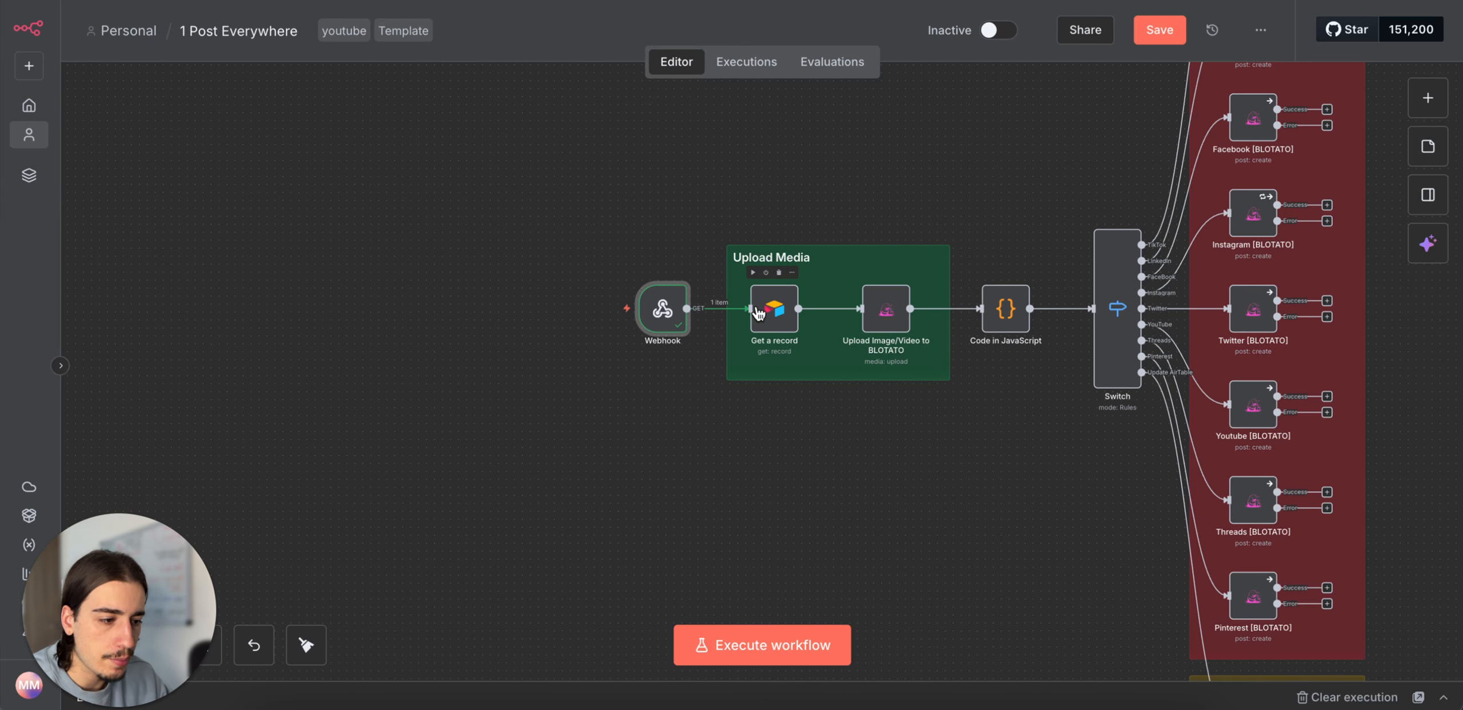
pyautogui.click(1152, 30)
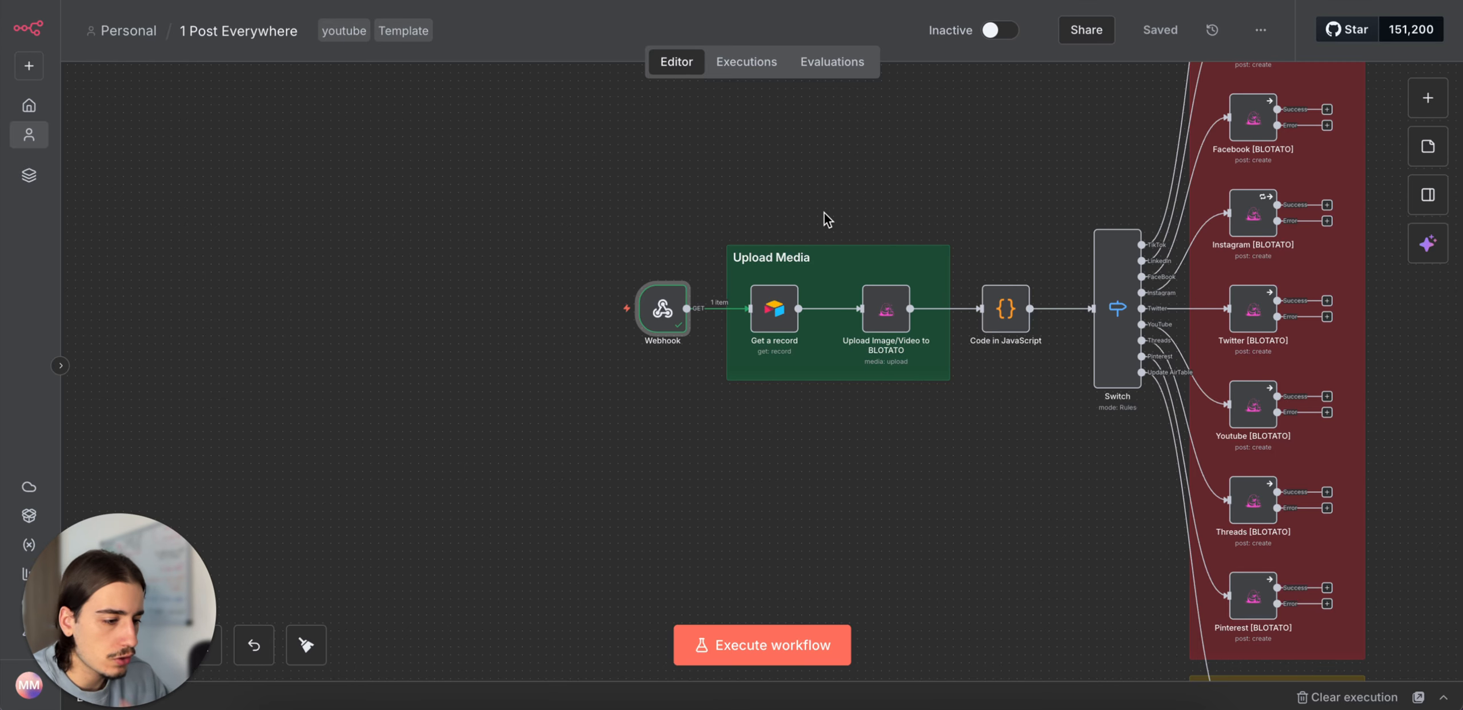
# Step: Inspect the Get a record node's base, table and Record ID expression, and close the node
pyautogui.scroll(-5, 846, 194)
pyautogui.scroll(2, 846, 195)
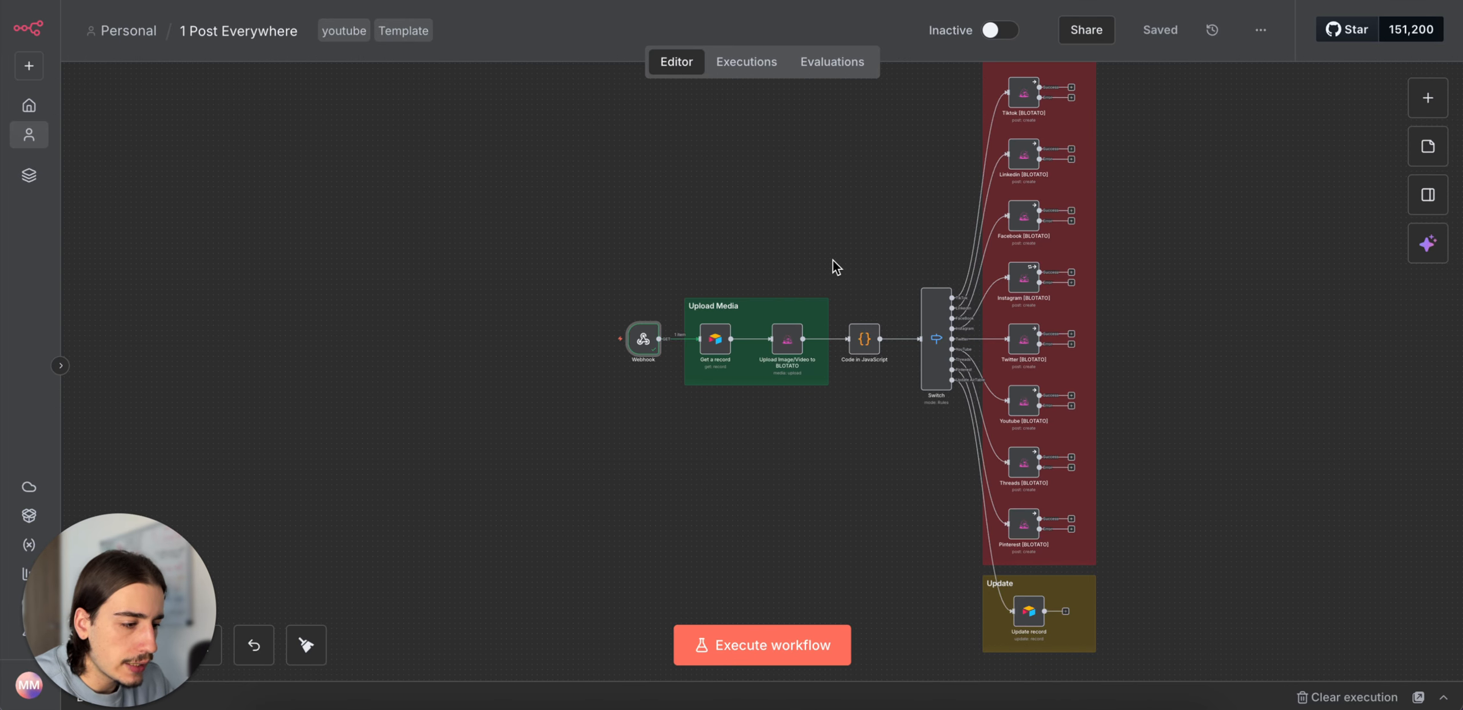
pyautogui.doubleClick(715, 340)
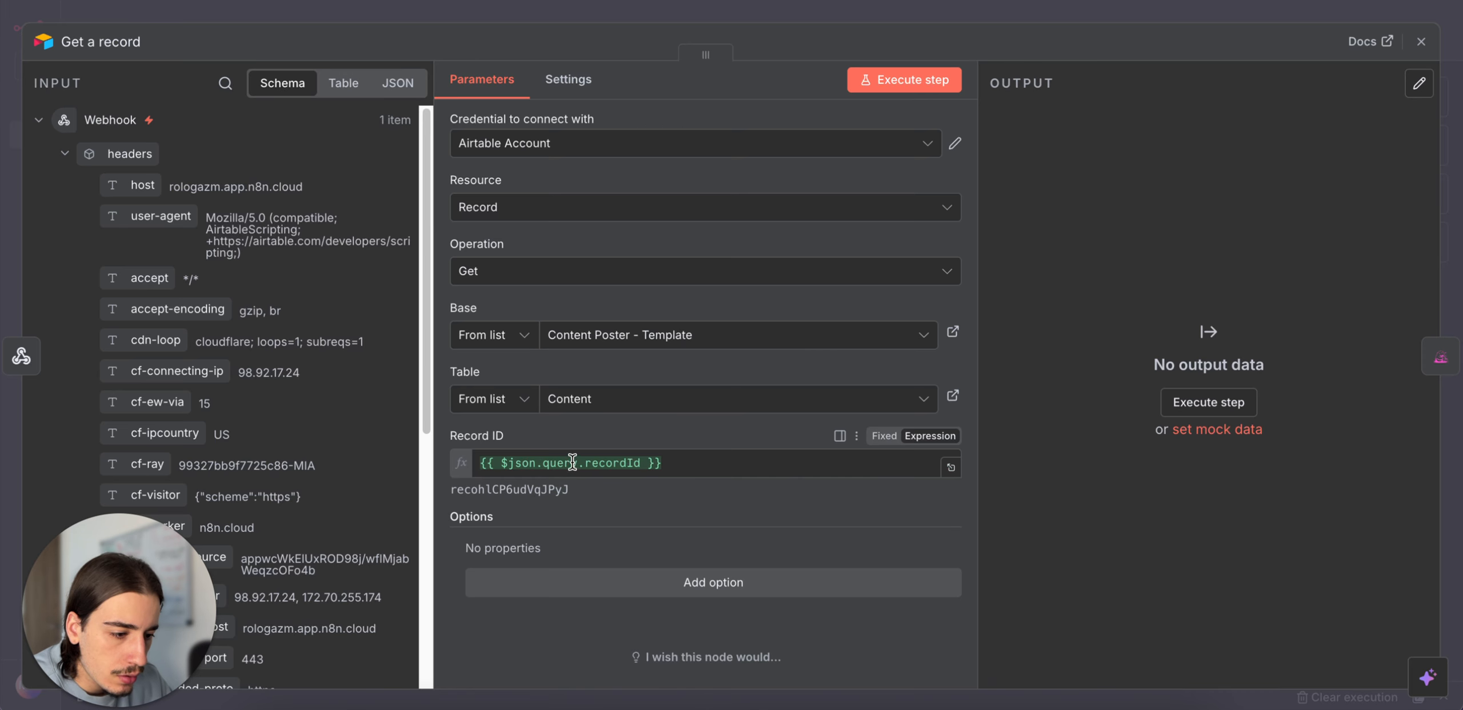
pyautogui.click(981, 20)
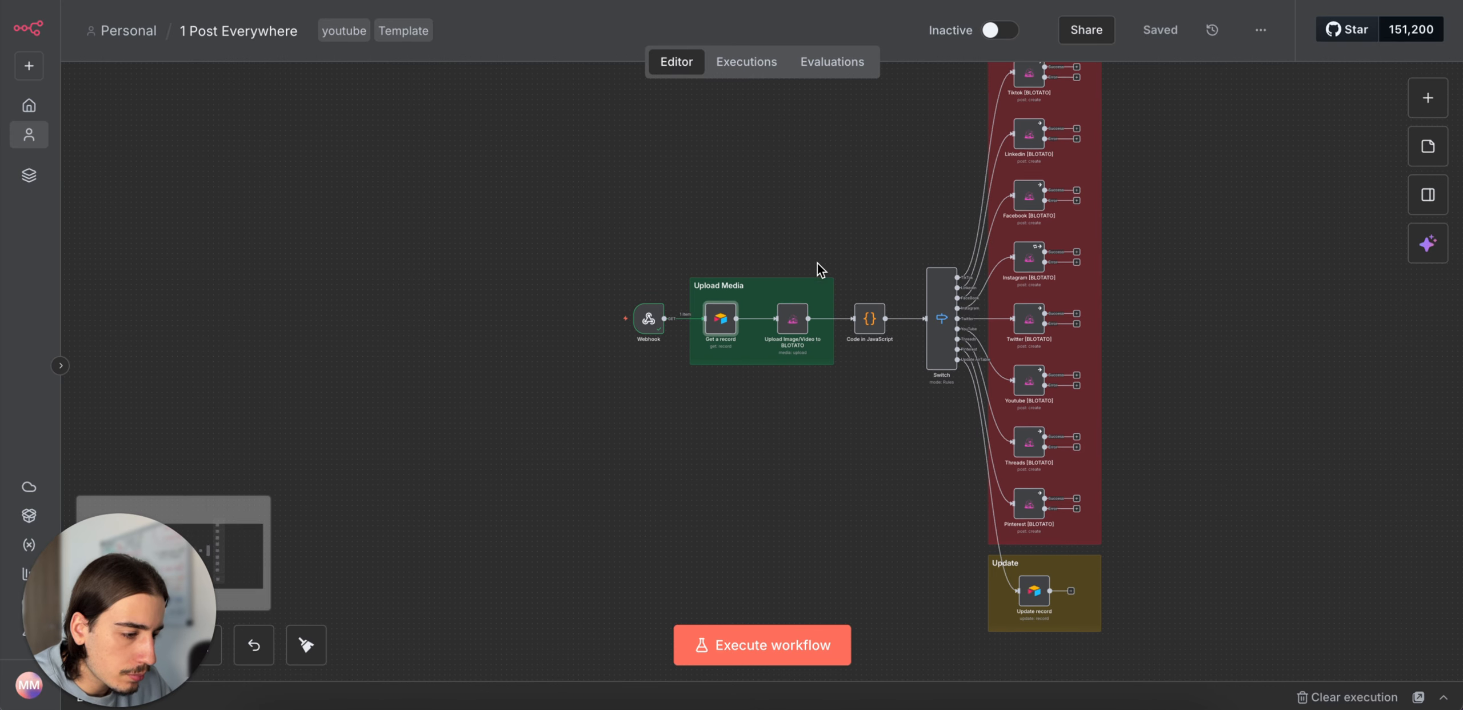
pyautogui.doubleClick(720, 293)
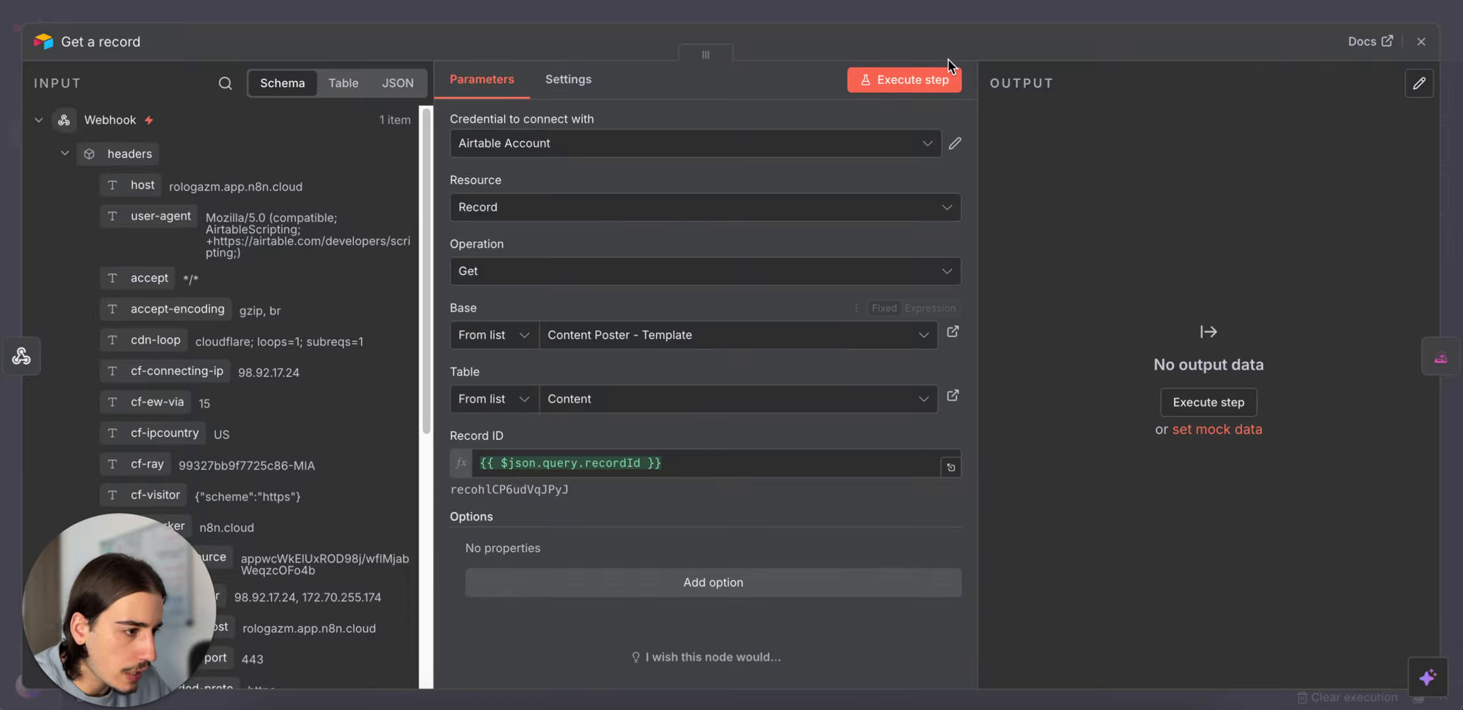
pyautogui.click(1009, 16)
pyautogui.click(794, 290)
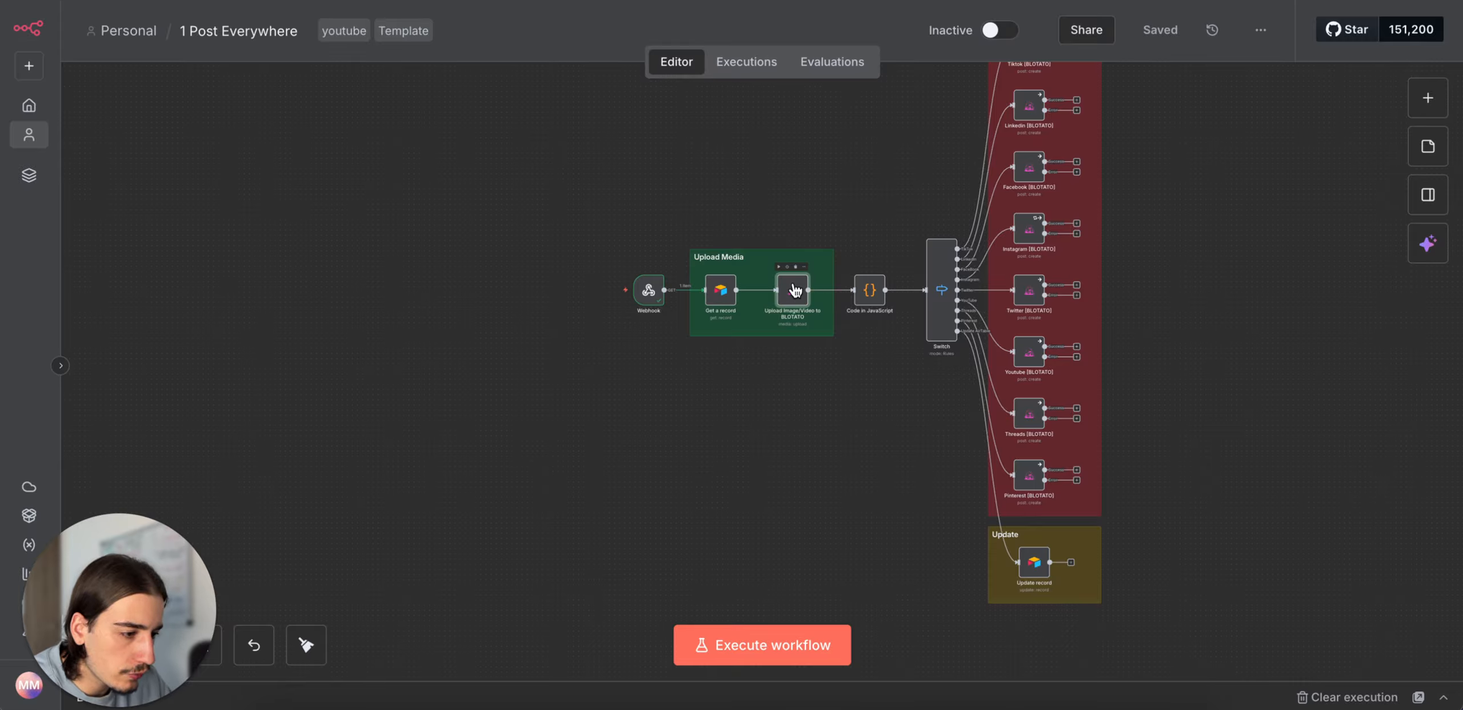
pyautogui.scroll(-3, 1046, 211)
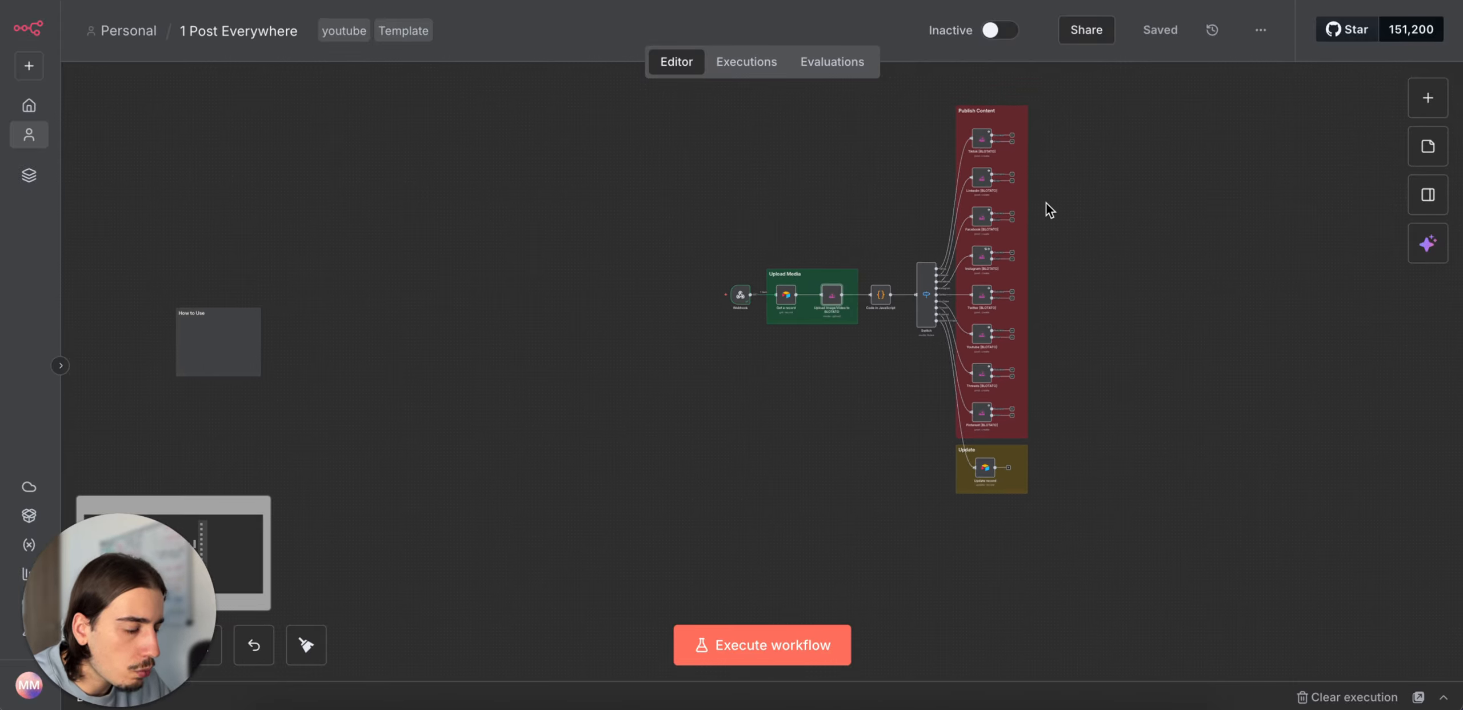
pyautogui.scroll(2, 1049, 211)
pyautogui.hscroll(1, 972, 270)
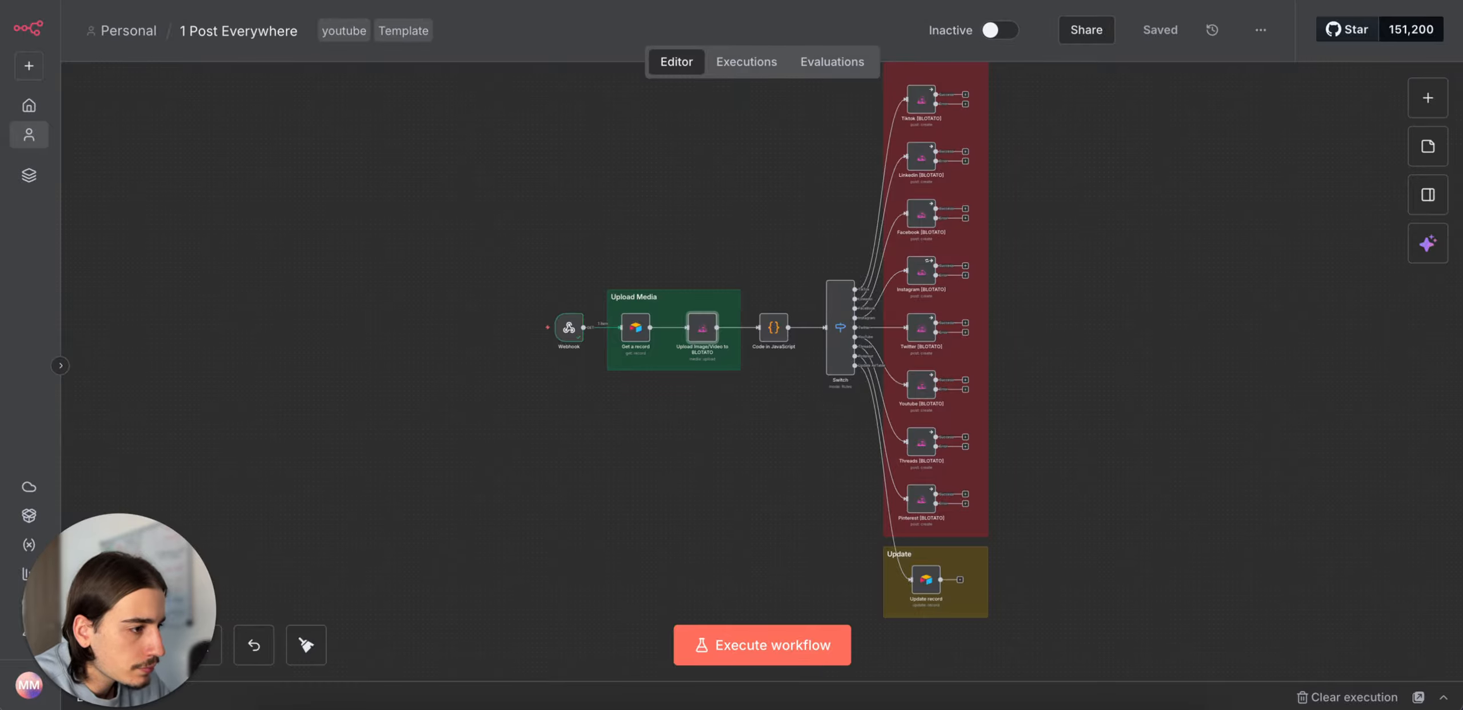
pyautogui.click(781, 1)
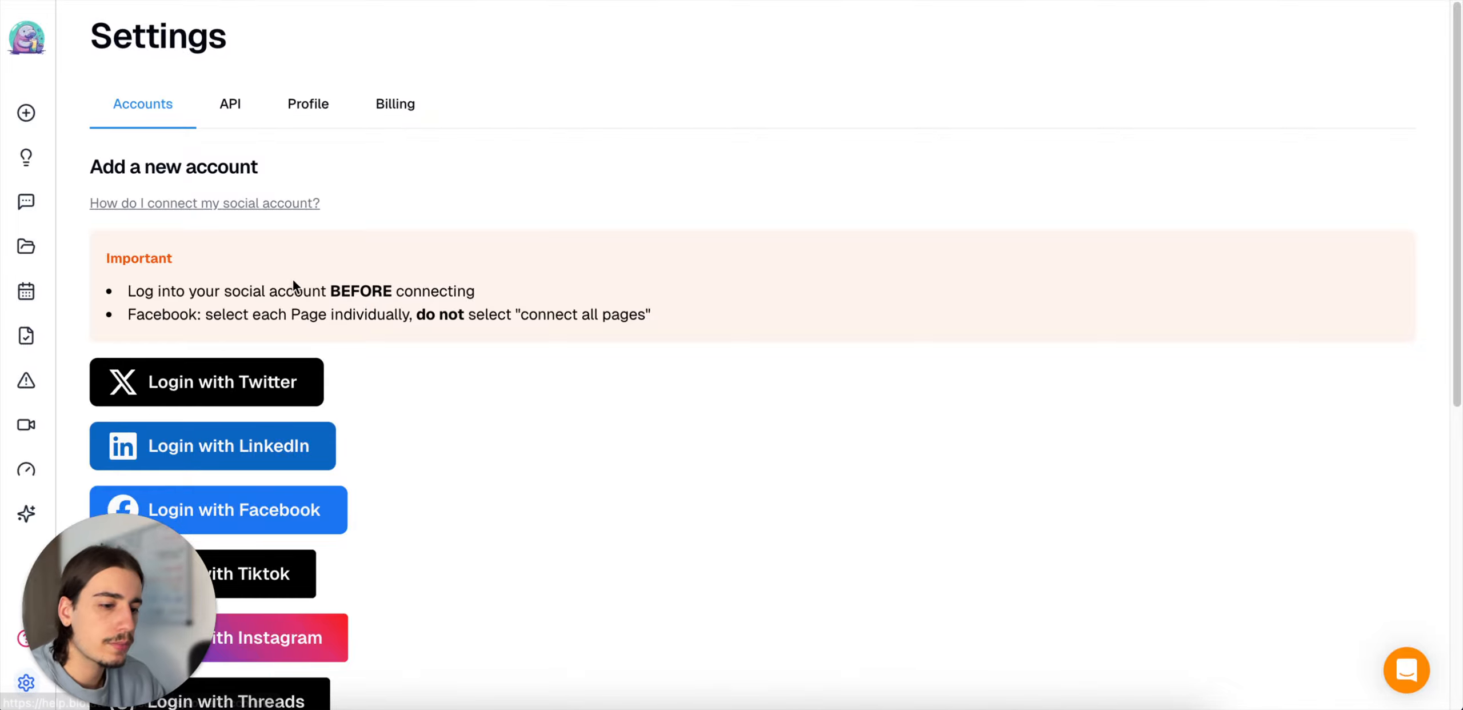
pyautogui.scroll(-2, 301, 349)
pyautogui.scroll(-3, 301, 348)
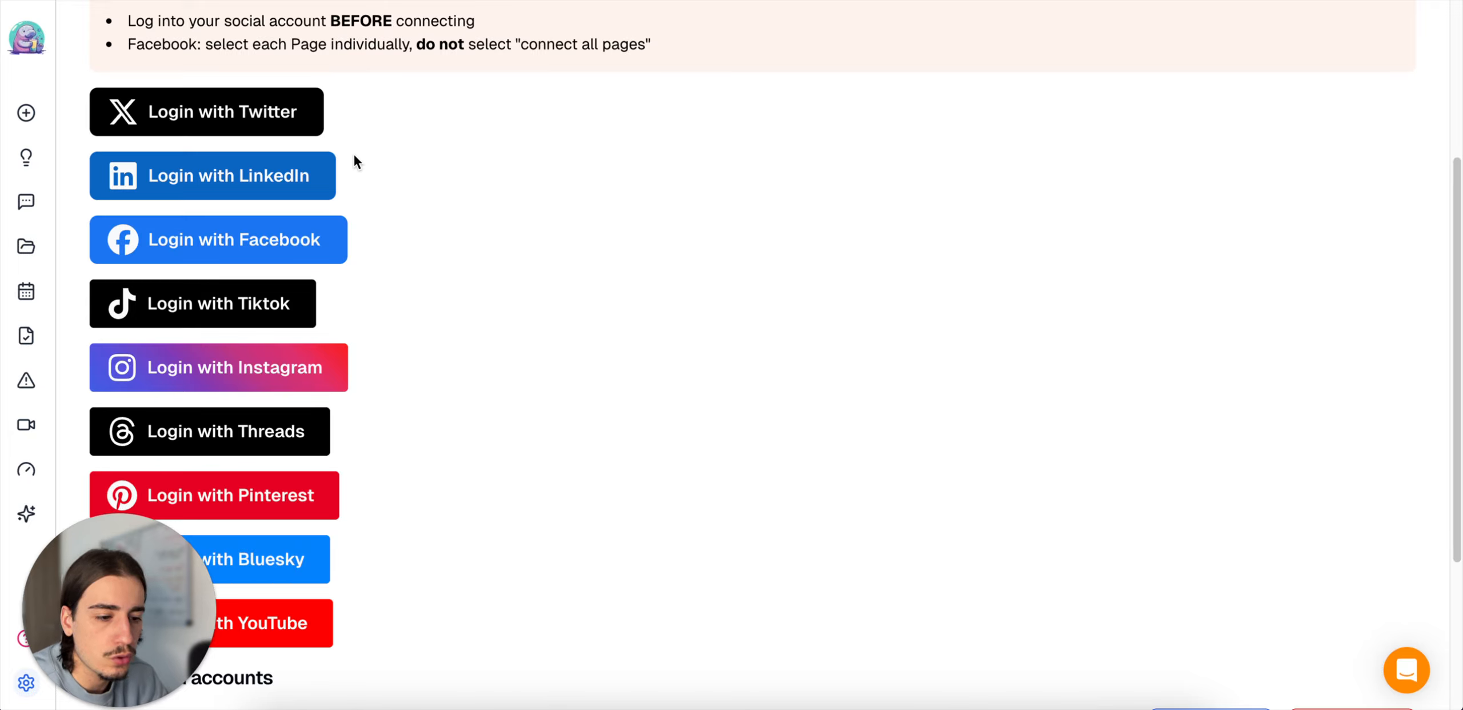
pyautogui.scroll(5, 353, 153)
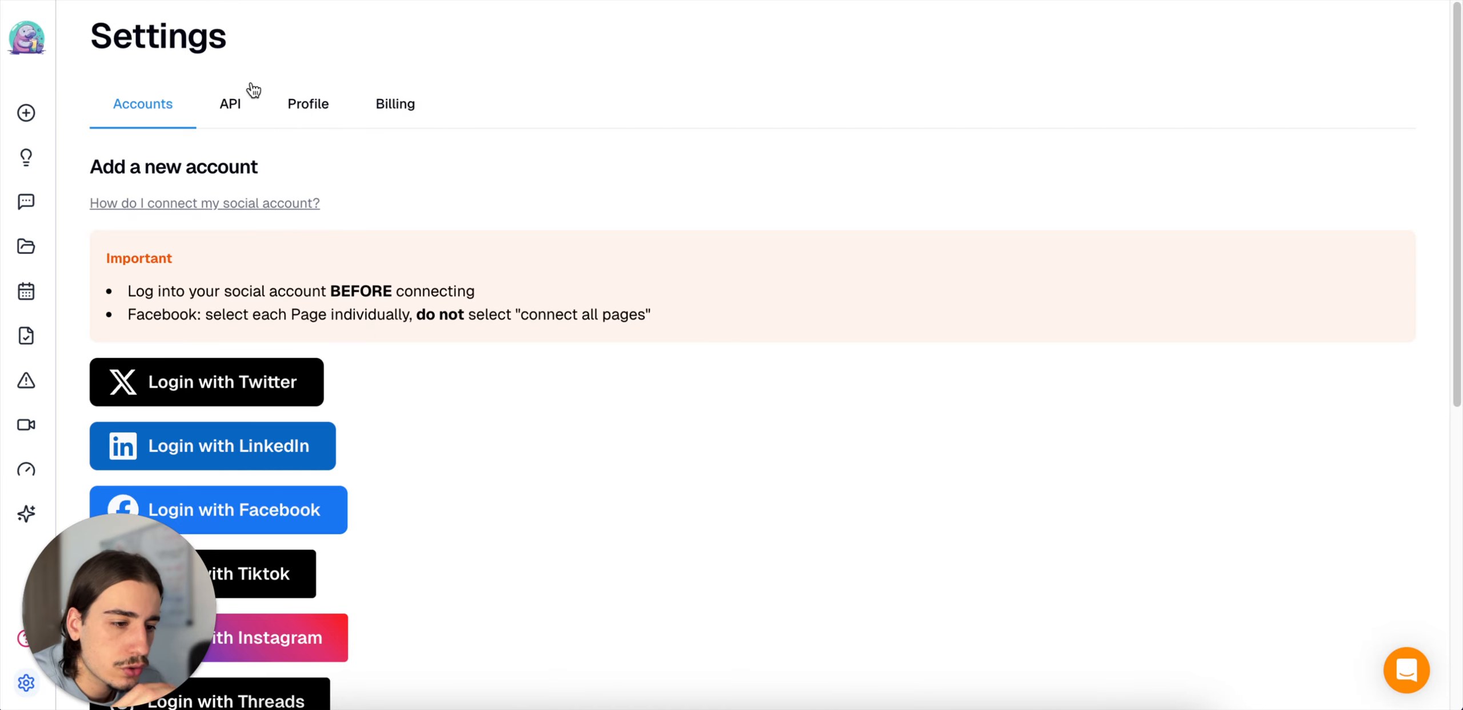
# Step: Copy the Blotato API key, paste it into a new API Key credential for n8n's Upload Image/Video to BLOTATO node, and discard the credential
pyautogui.click(245, 113)
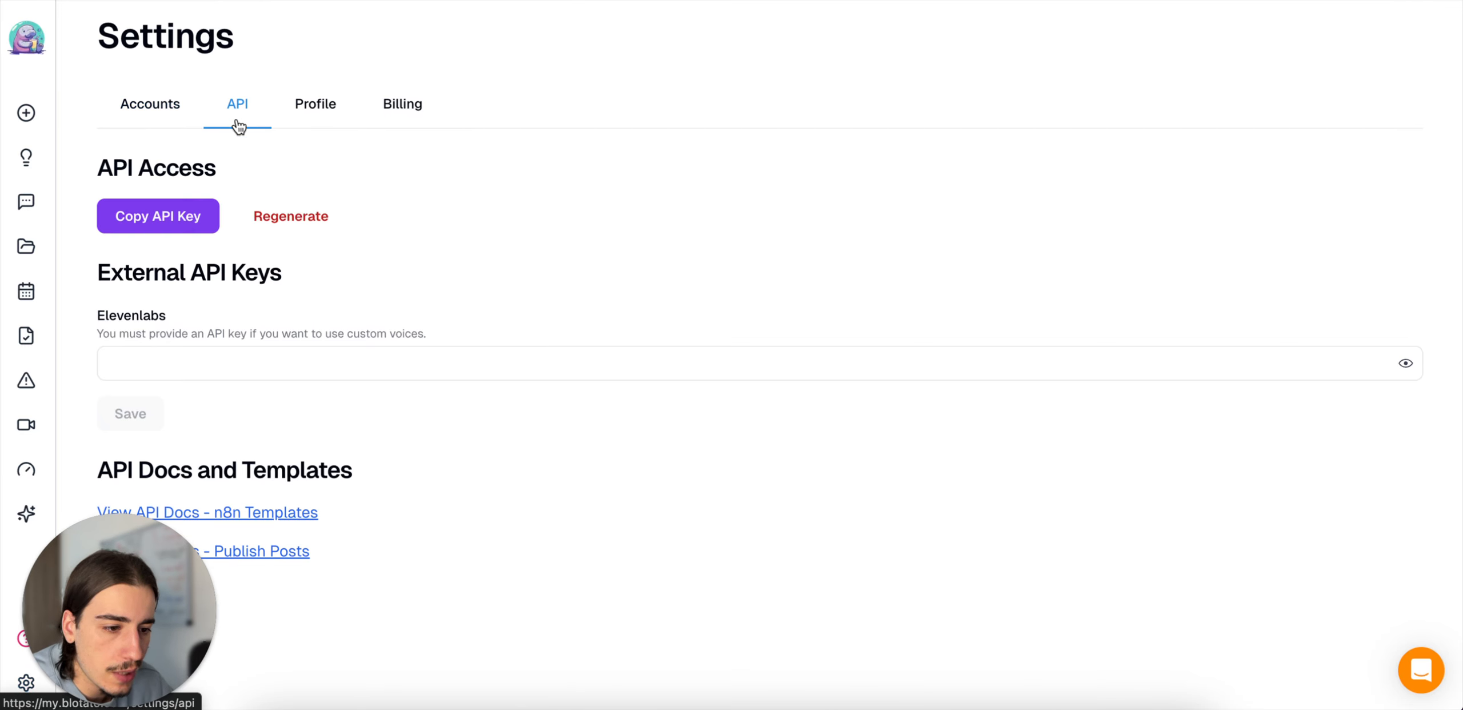
pyautogui.click(193, 229)
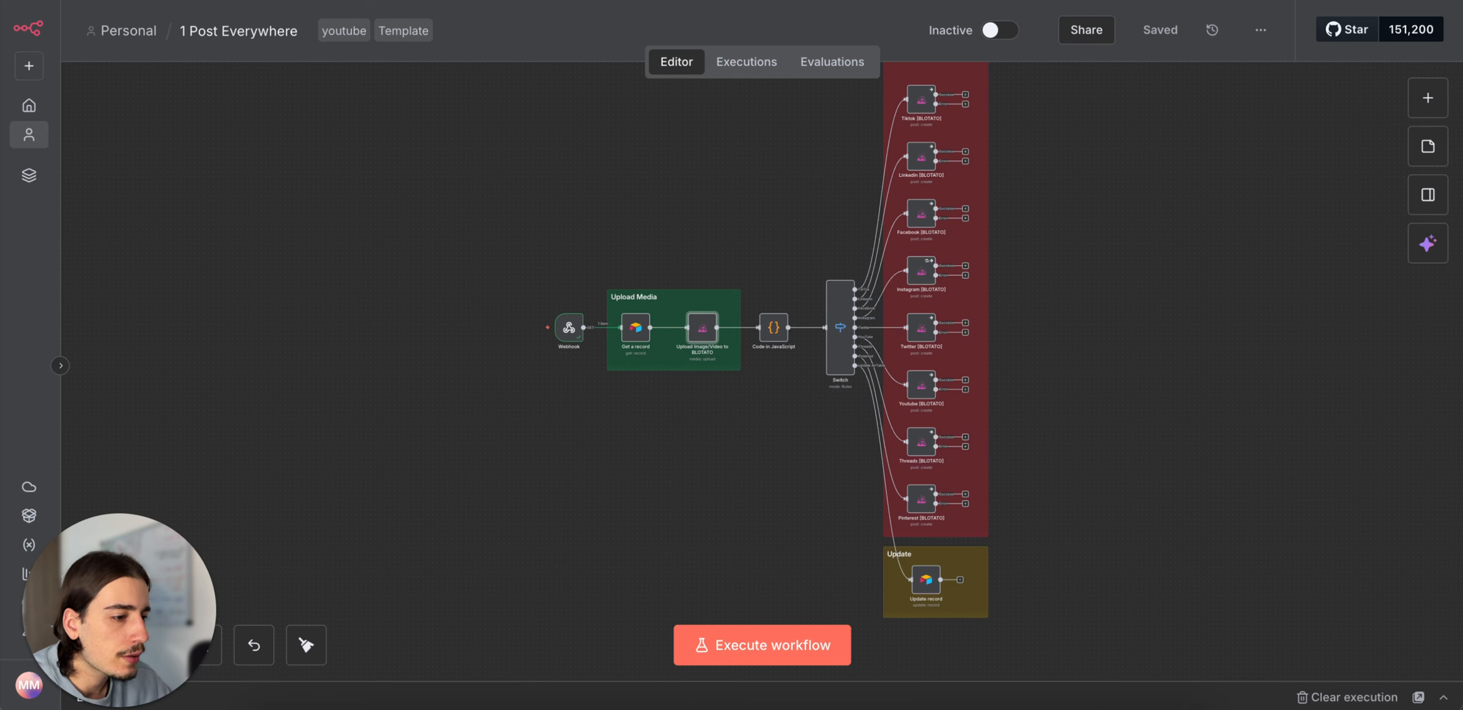
pyautogui.keyDown('ctrl'); pyautogui.scroll(2, 835, 326); pyautogui.keyUp('ctrl')
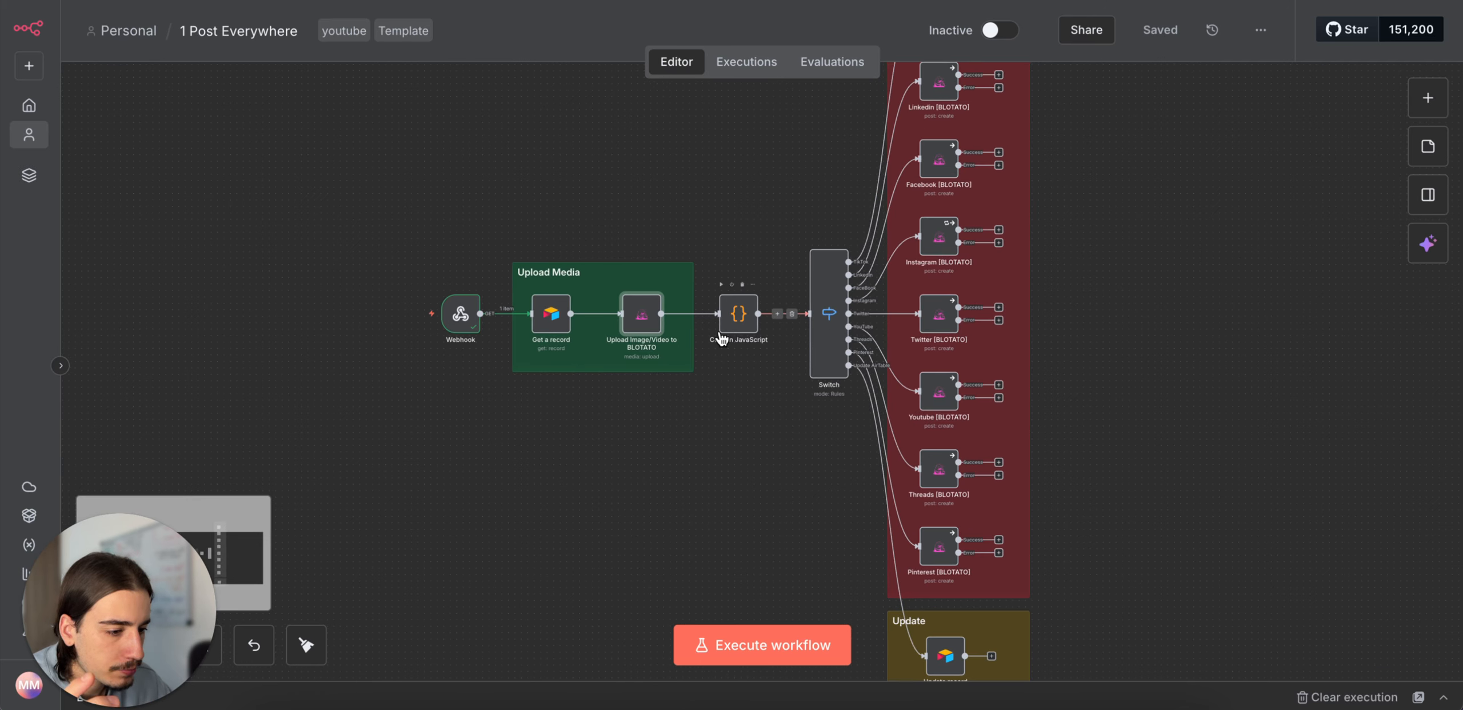
pyautogui.doubleClick(643, 314)
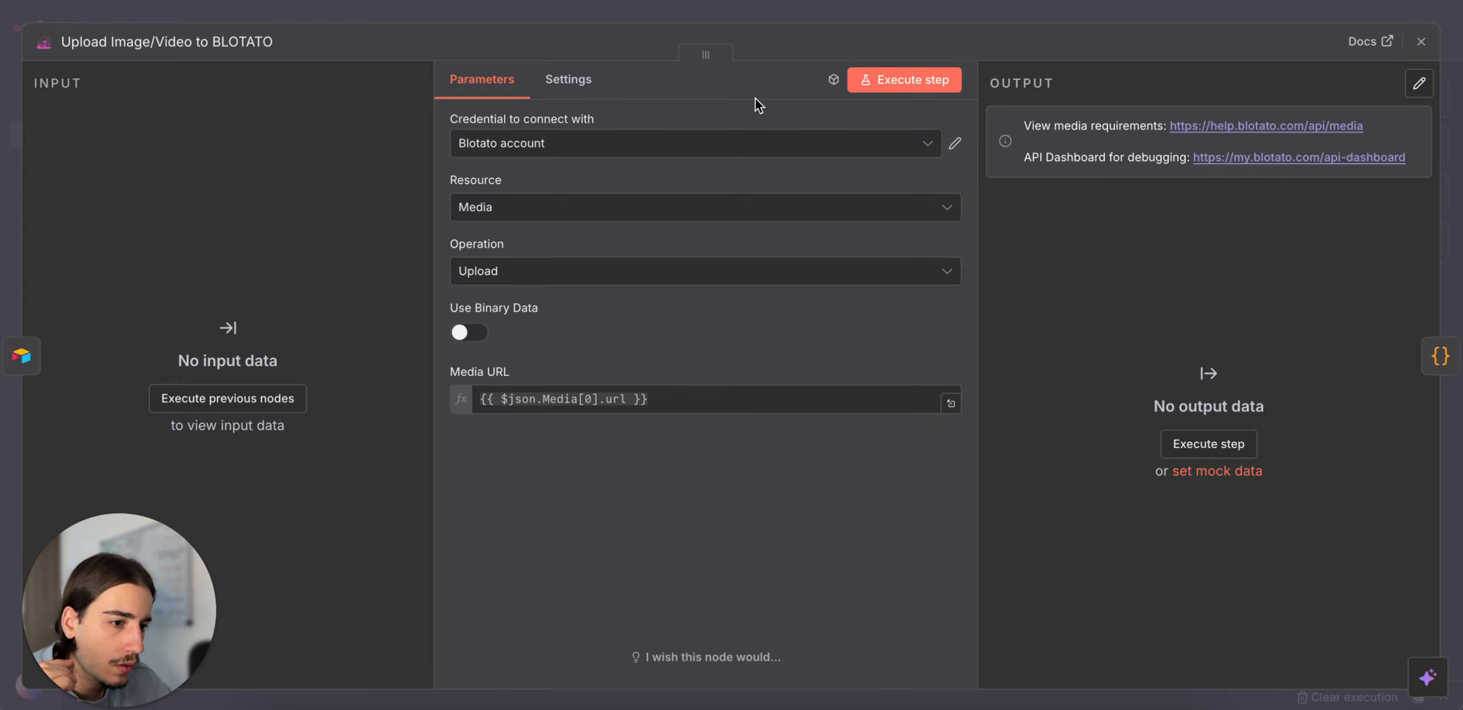
pyautogui.click(935, 146)
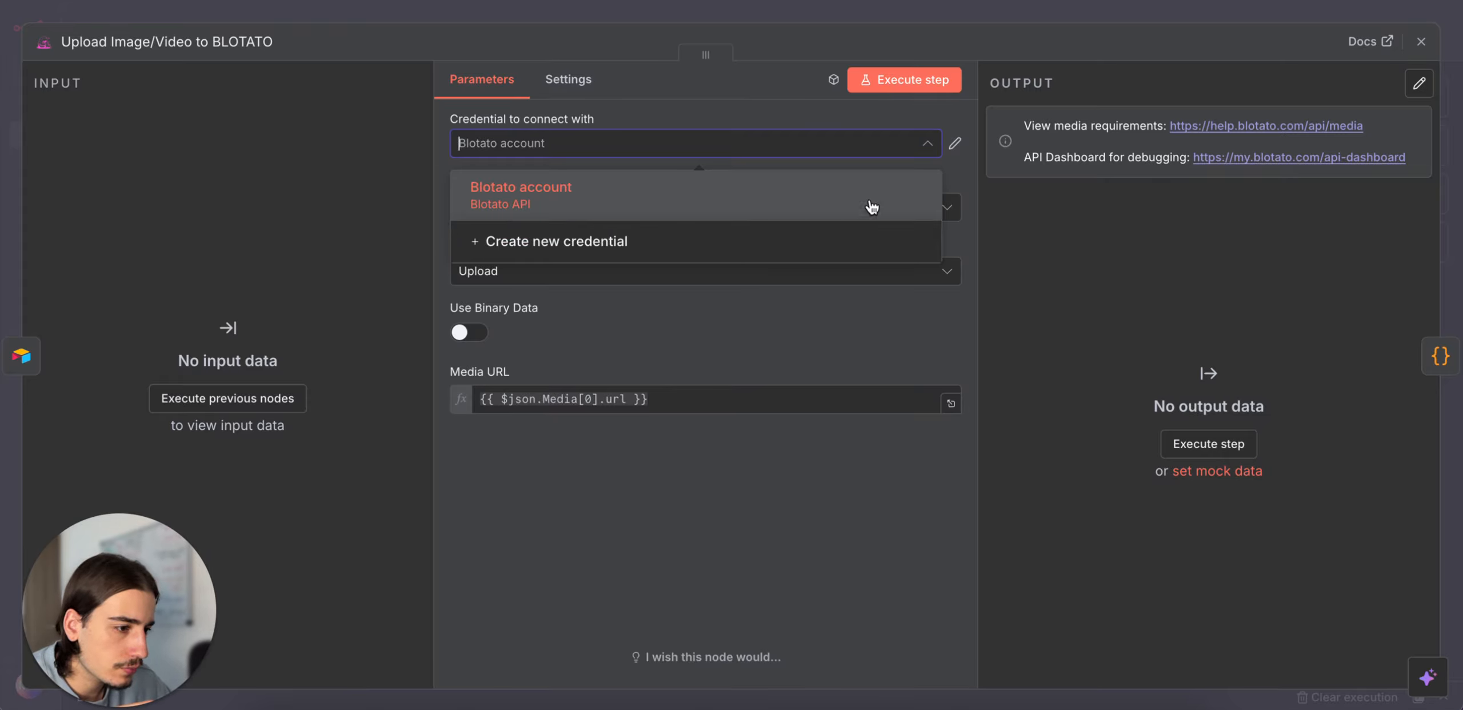
pyautogui.click(775, 252)
pyautogui.click(648, 281)
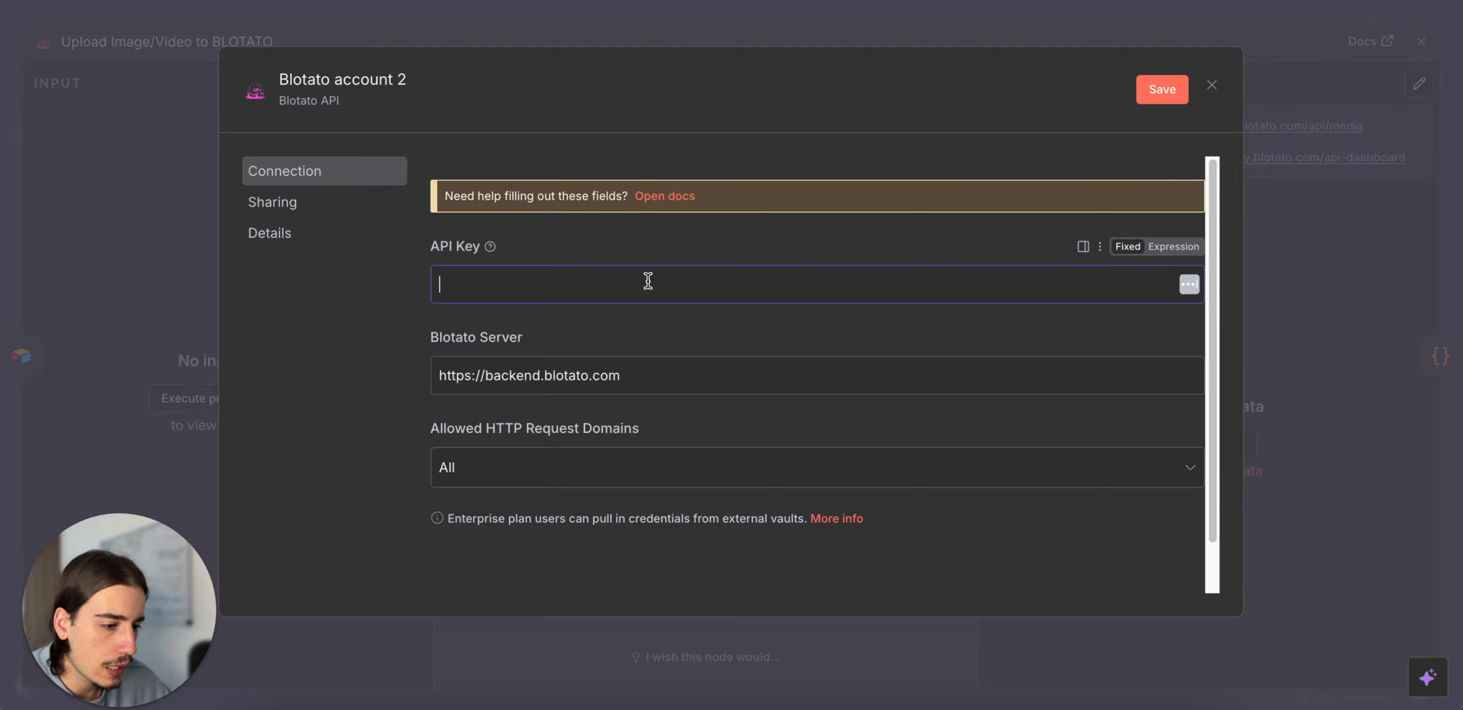
pyautogui.hotkey('ctrl', 'v')
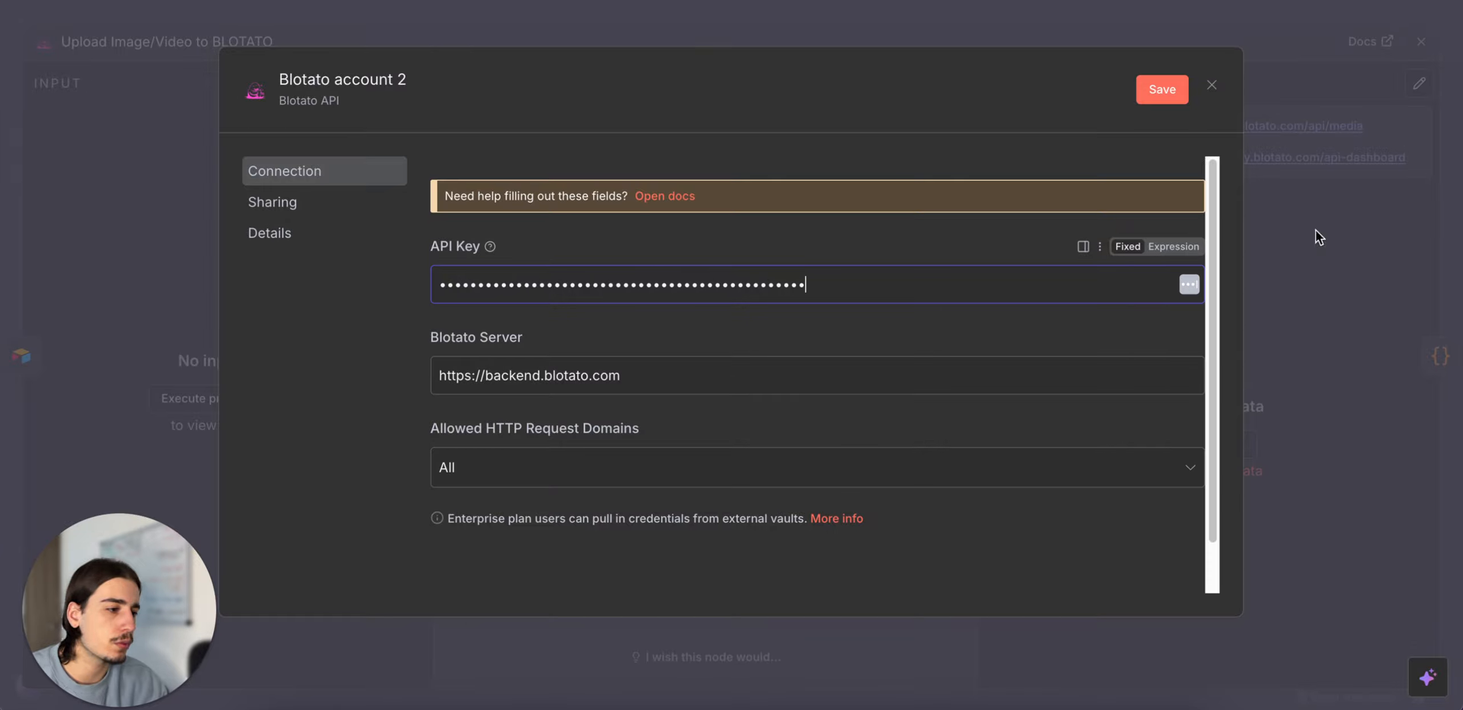
pyautogui.click(1211, 85)
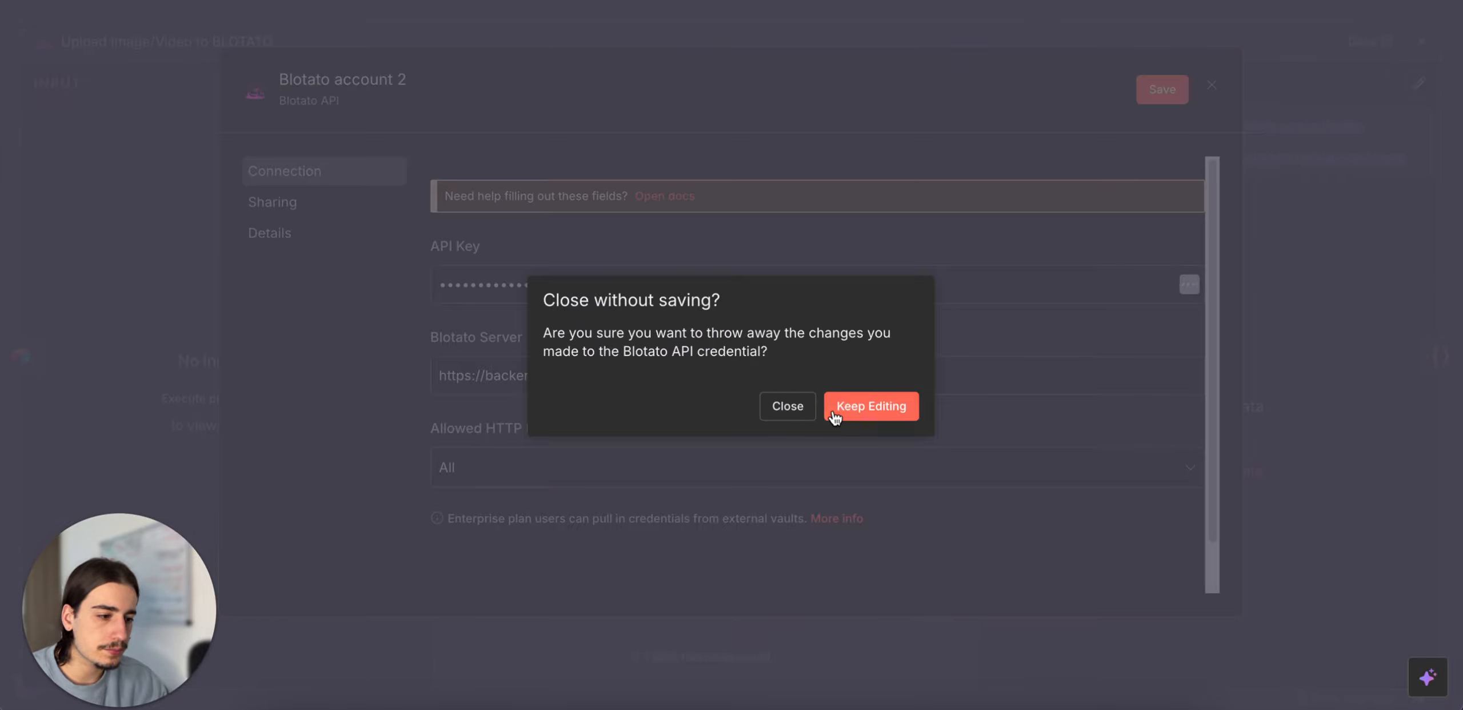
pyautogui.click(787, 407)
pyautogui.press('Escape')
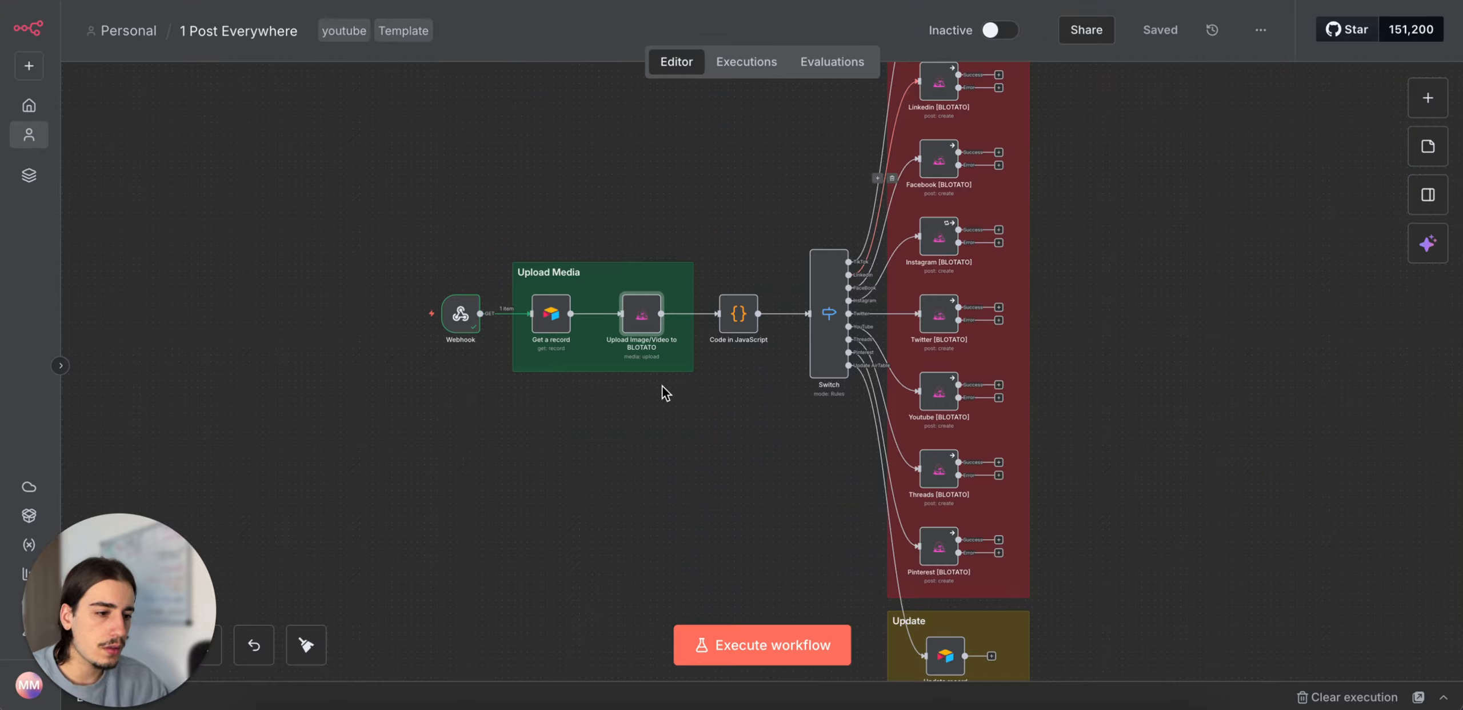
# Step: Review the workflow's path from the Webhook through Upload Media and Switch to the Publish Content and Update nodes
pyautogui.hscroll(2, 719, 229)
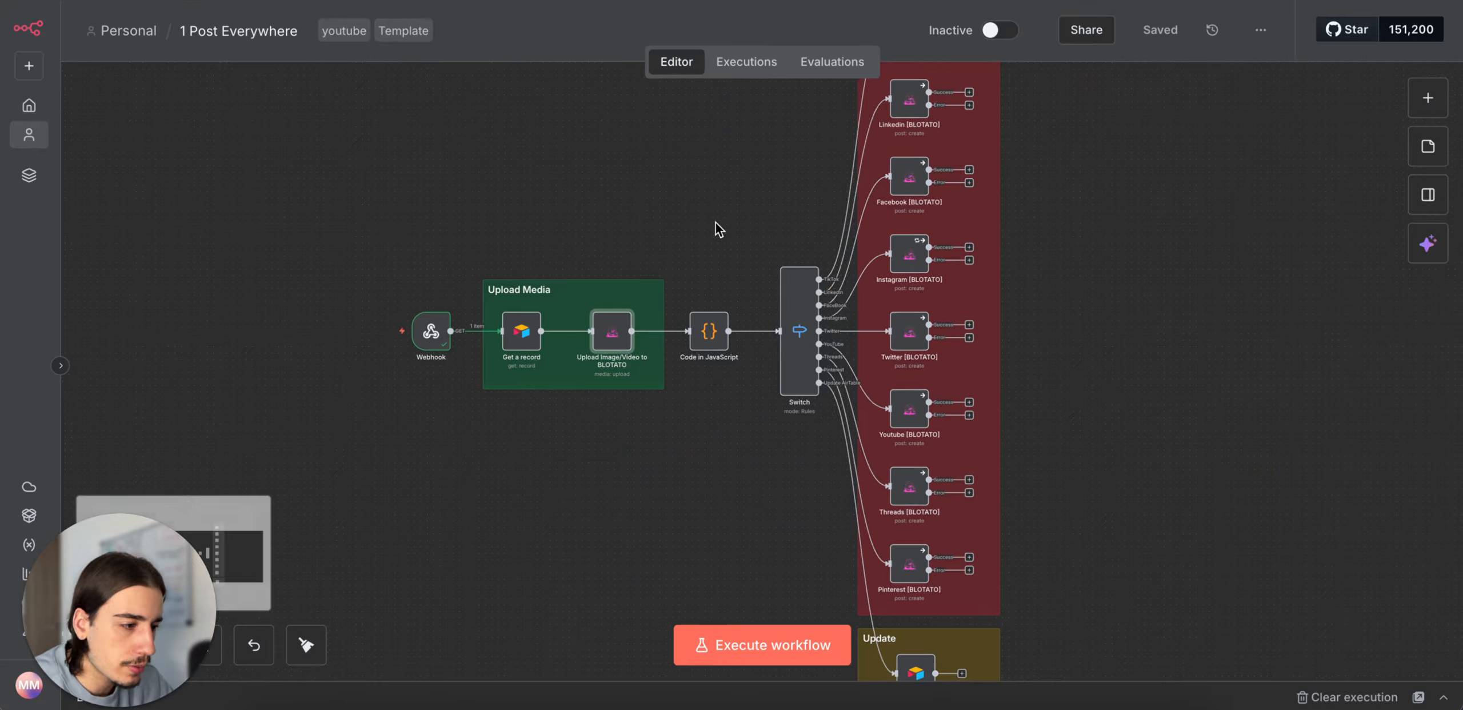
pyautogui.scroll(2, 914, 105)
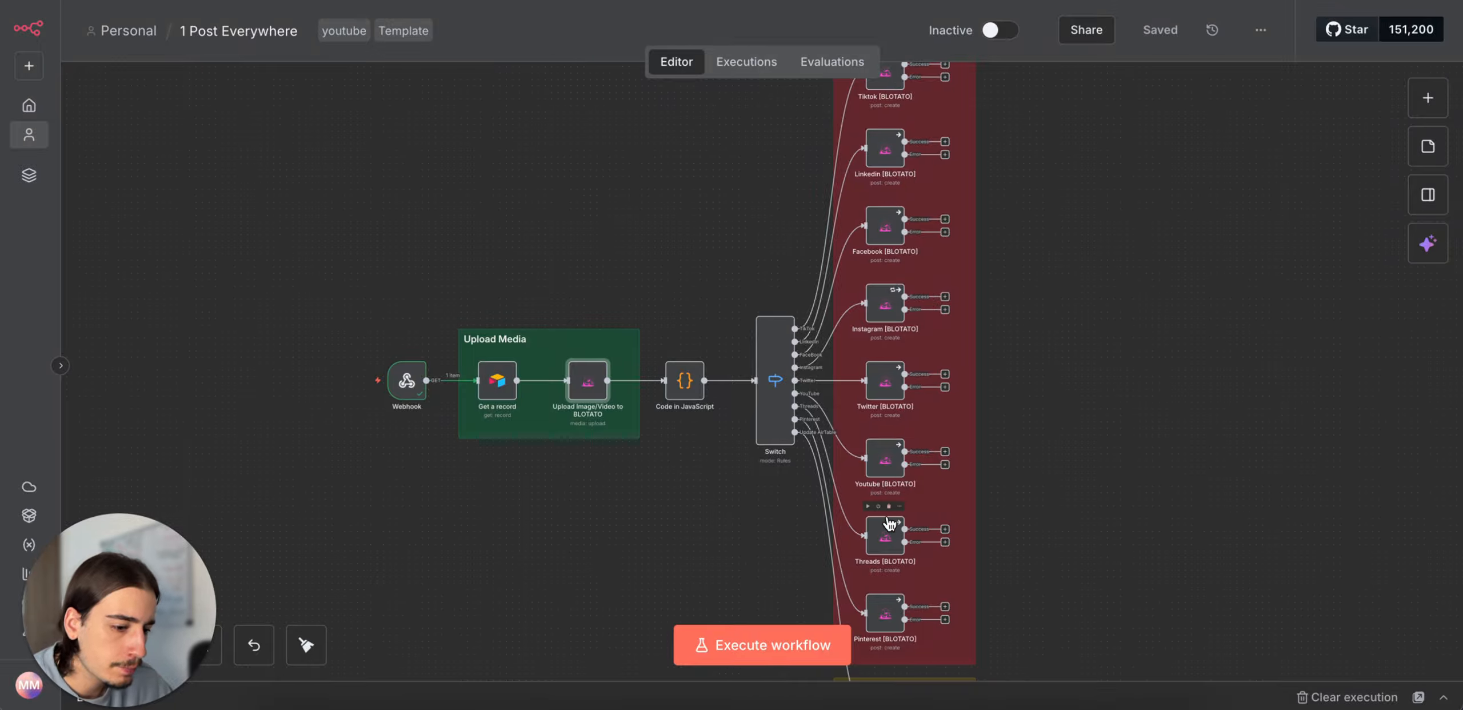
pyautogui.scroll(1, 888, 302)
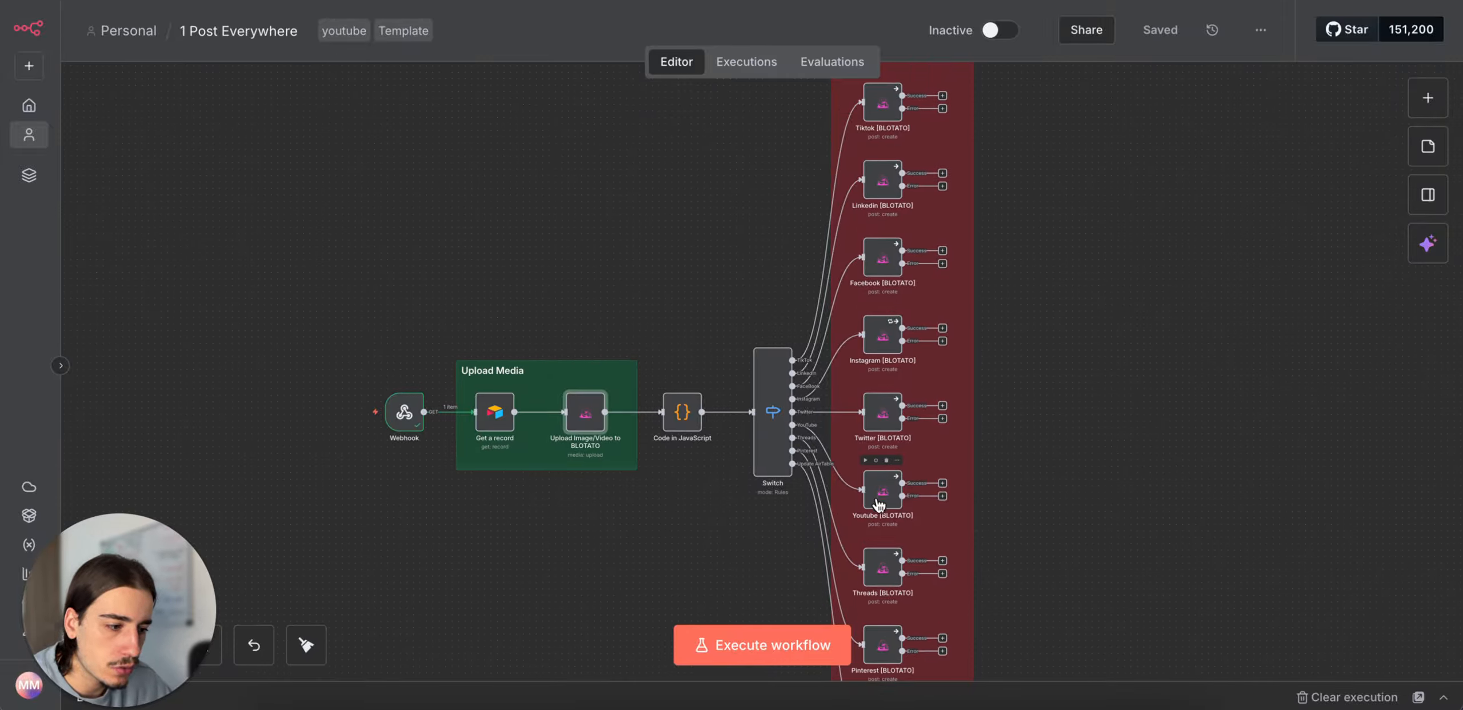
pyautogui.scroll(-3, 1038, 505)
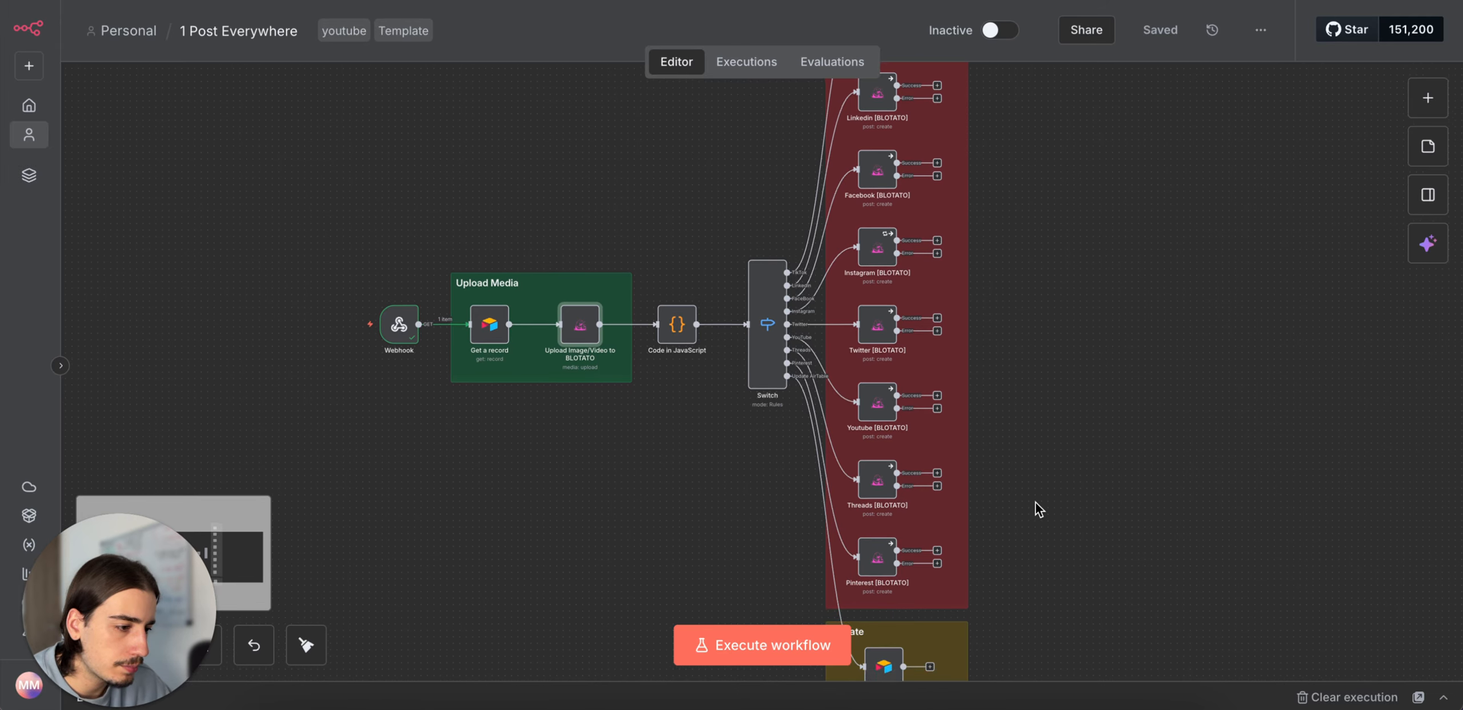
pyautogui.scroll(5, 1036, 502)
pyautogui.scroll(-1, 772, 229)
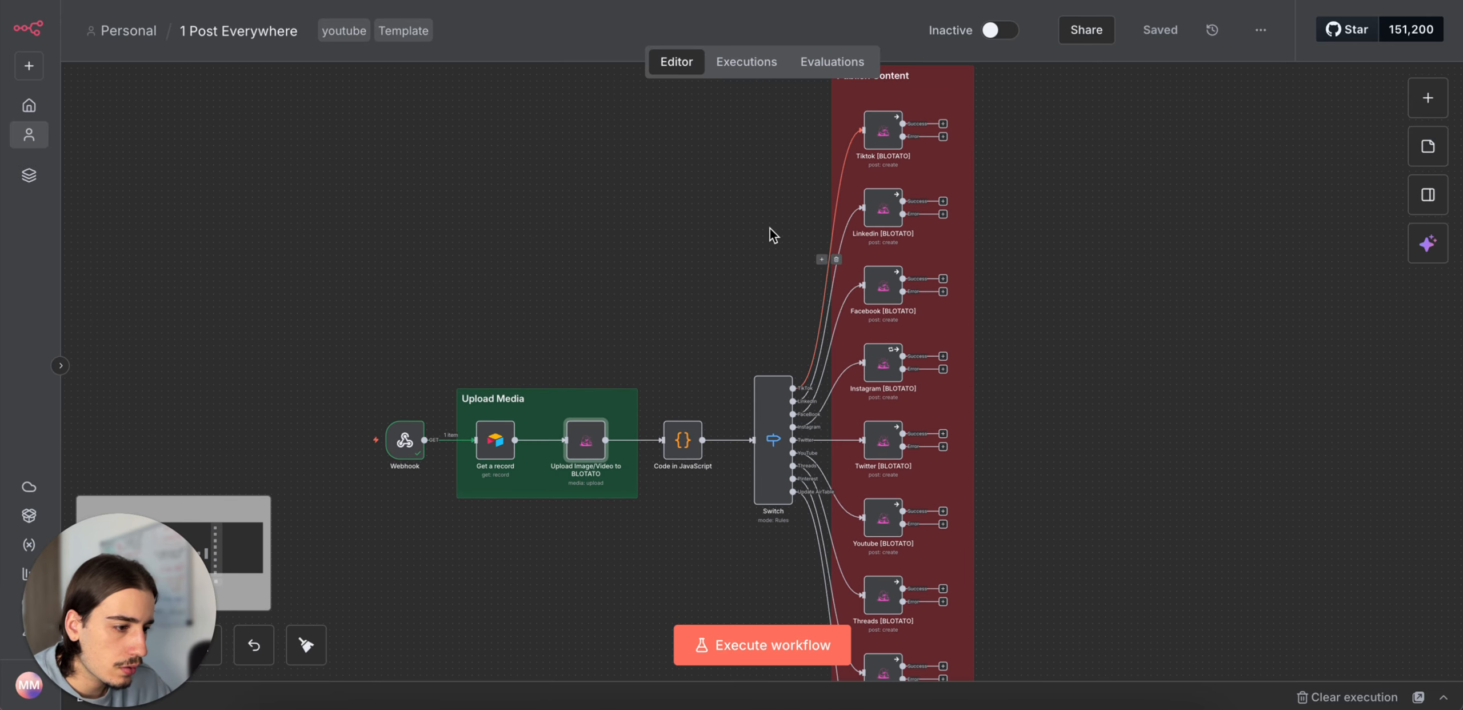
pyautogui.scroll(-1, 772, 230)
pyautogui.scroll(-4, 772, 230)
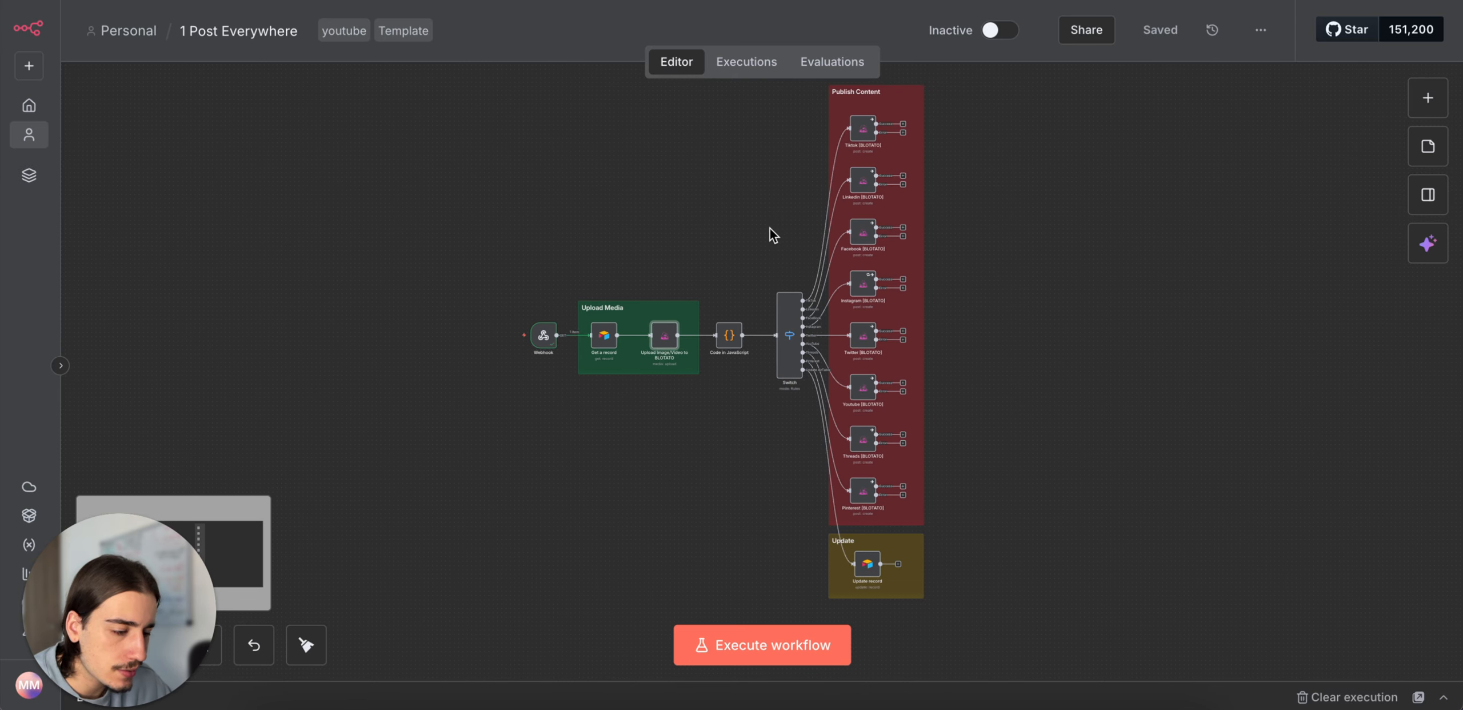
pyautogui.scroll(3, 771, 232)
pyautogui.scroll(-1, 755, 288)
pyautogui.scroll(-1, 754, 284)
pyautogui.hscroll(-1, 754, 284)
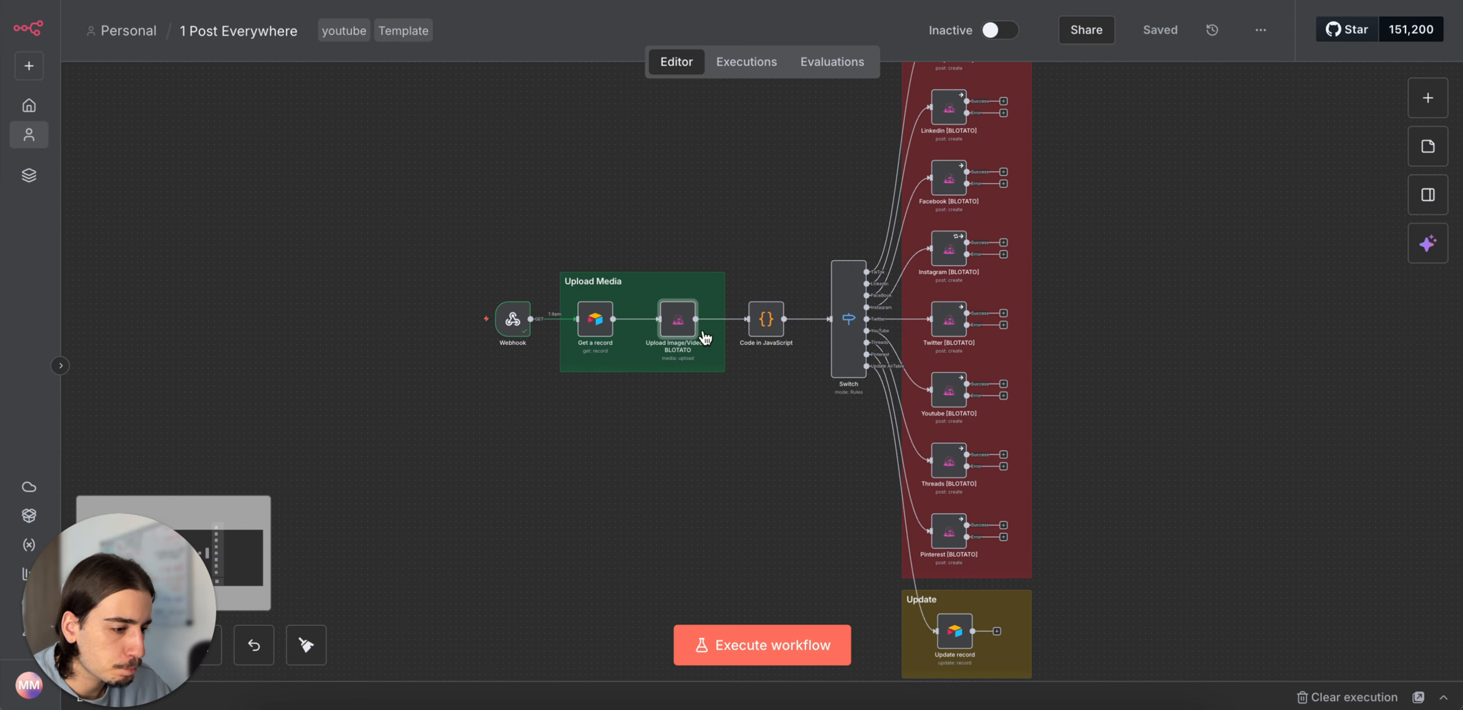
pyautogui.scroll(-3, 746, 354)
pyautogui.scroll(1, 746, 354)
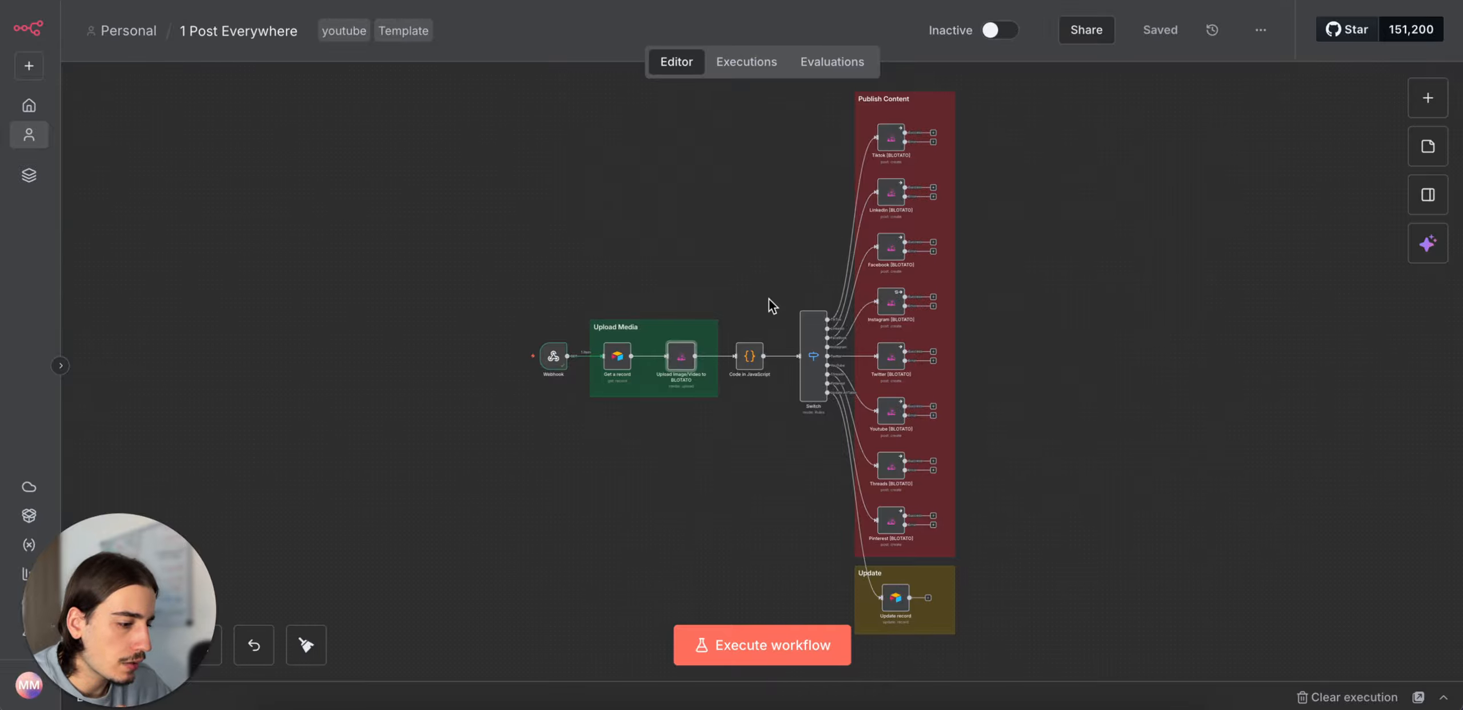
# Step: Activate the 1 Post Everywhere workflow
pyautogui.scroll(-1, 839, 259)
pyautogui.hscroll(-1, 838, 260)
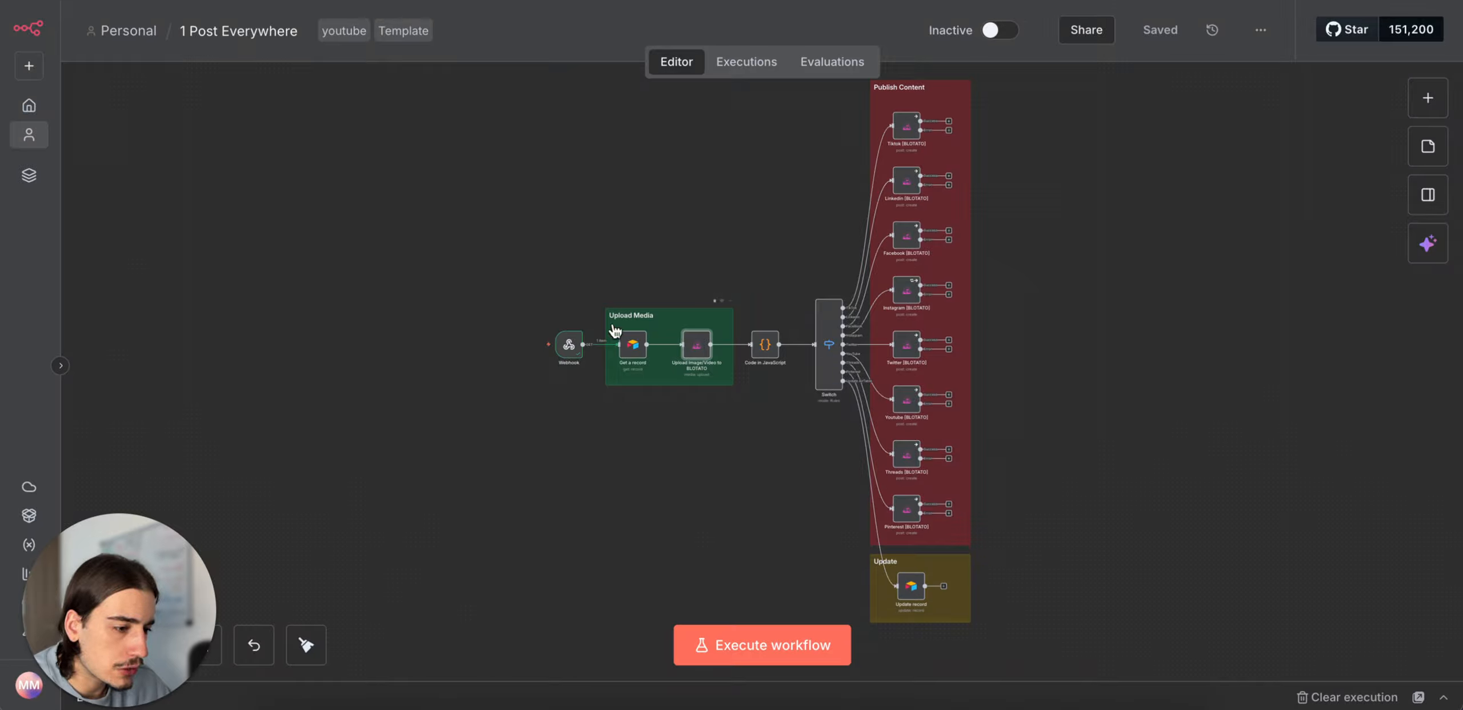
pyautogui.click(1001, 33)
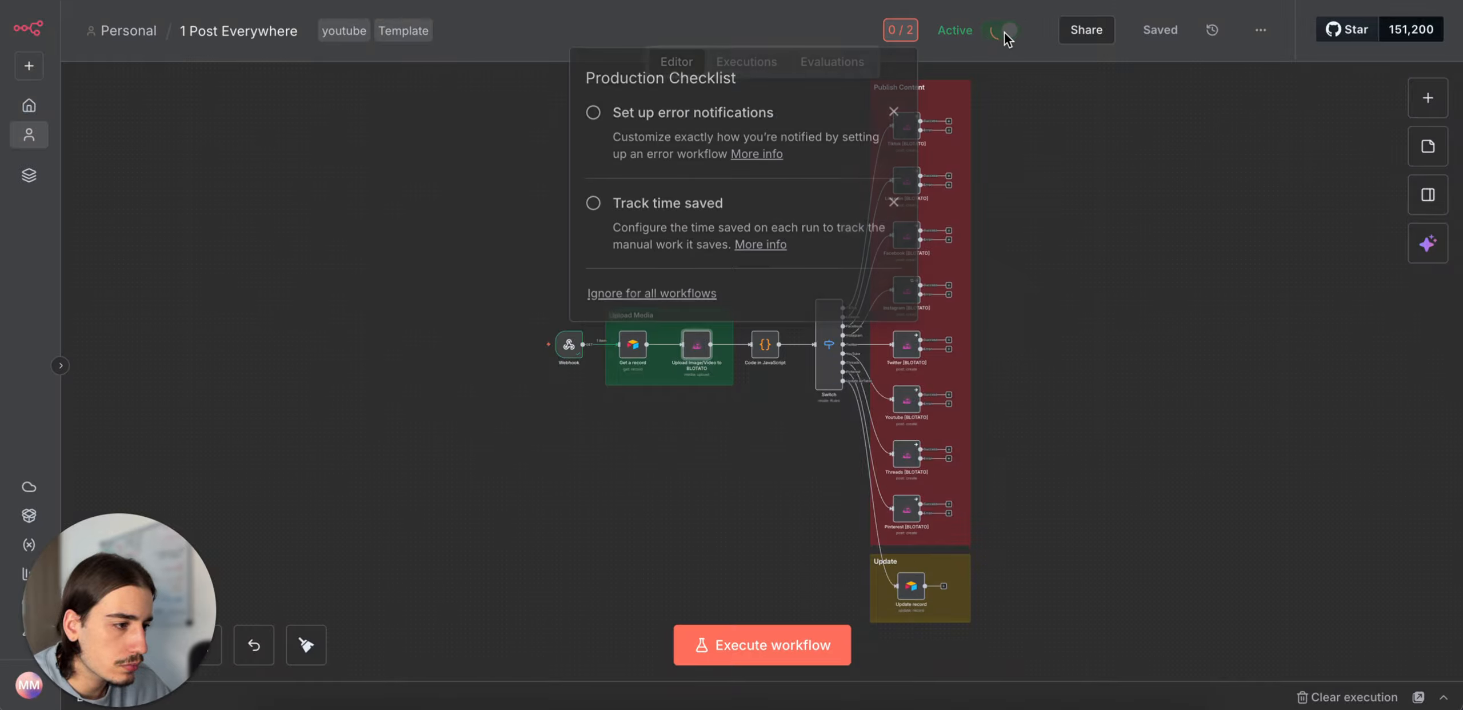
# Step: Dismiss the error notifications and time saved suggestions from the Production Checklist
pyautogui.click(895, 112)
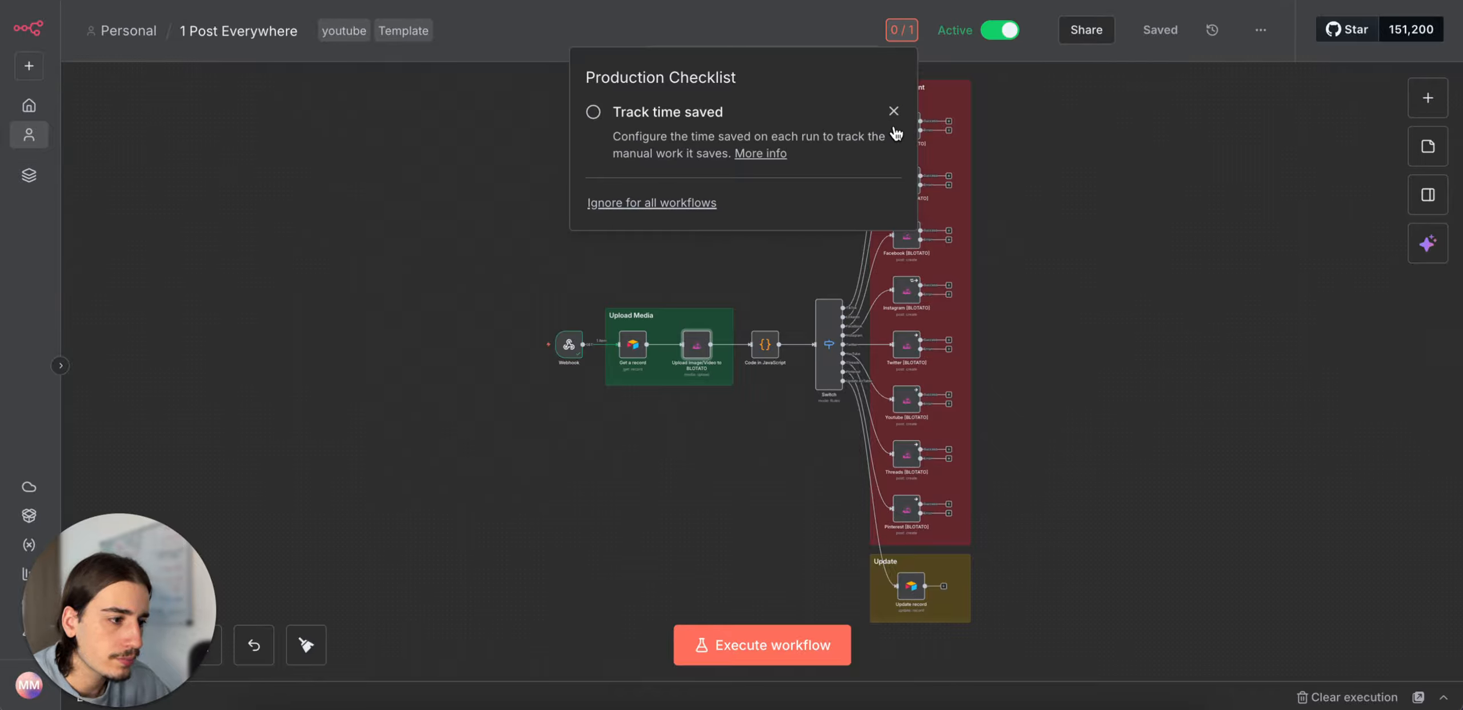
pyautogui.click(895, 113)
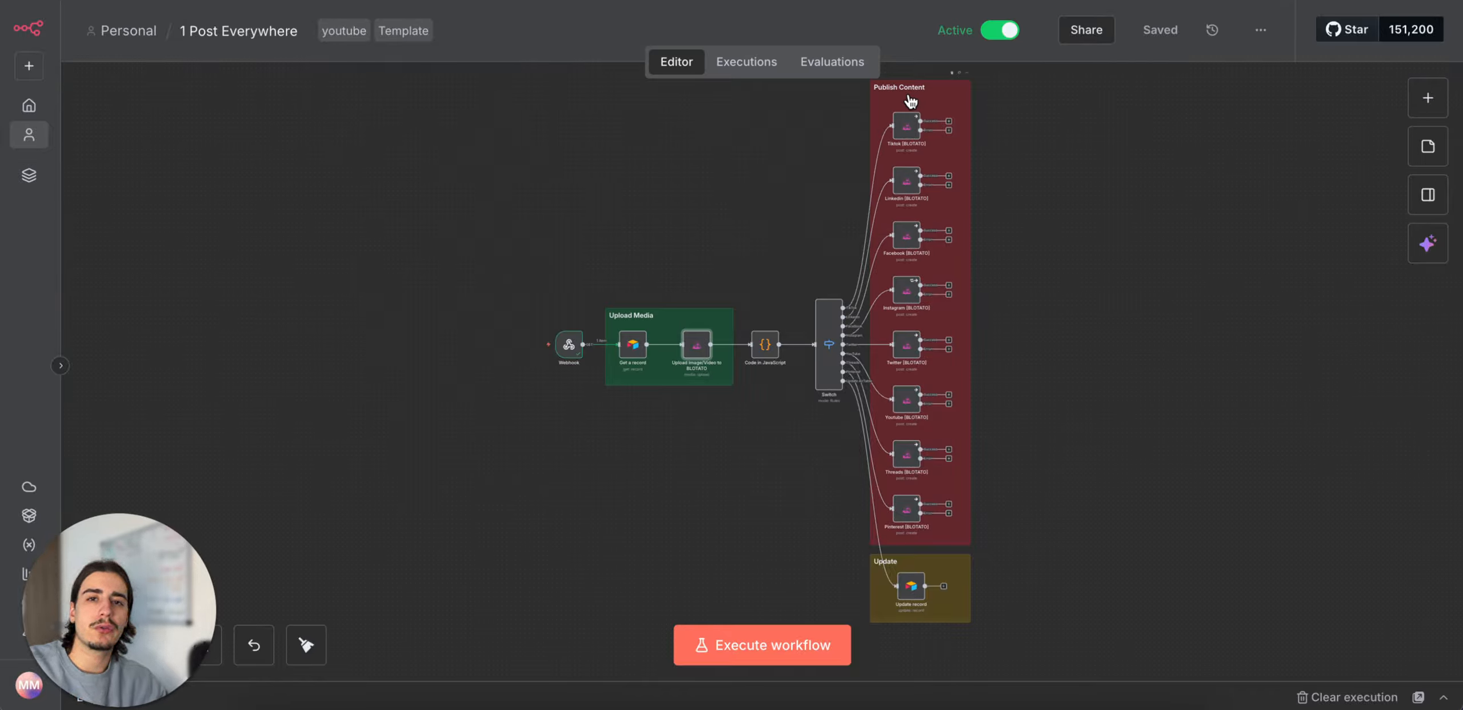
# Step: Copy the Production URL from the Webhook node's settings and return to the workflow canvas
pyautogui.hscroll(-2, 749, 176)
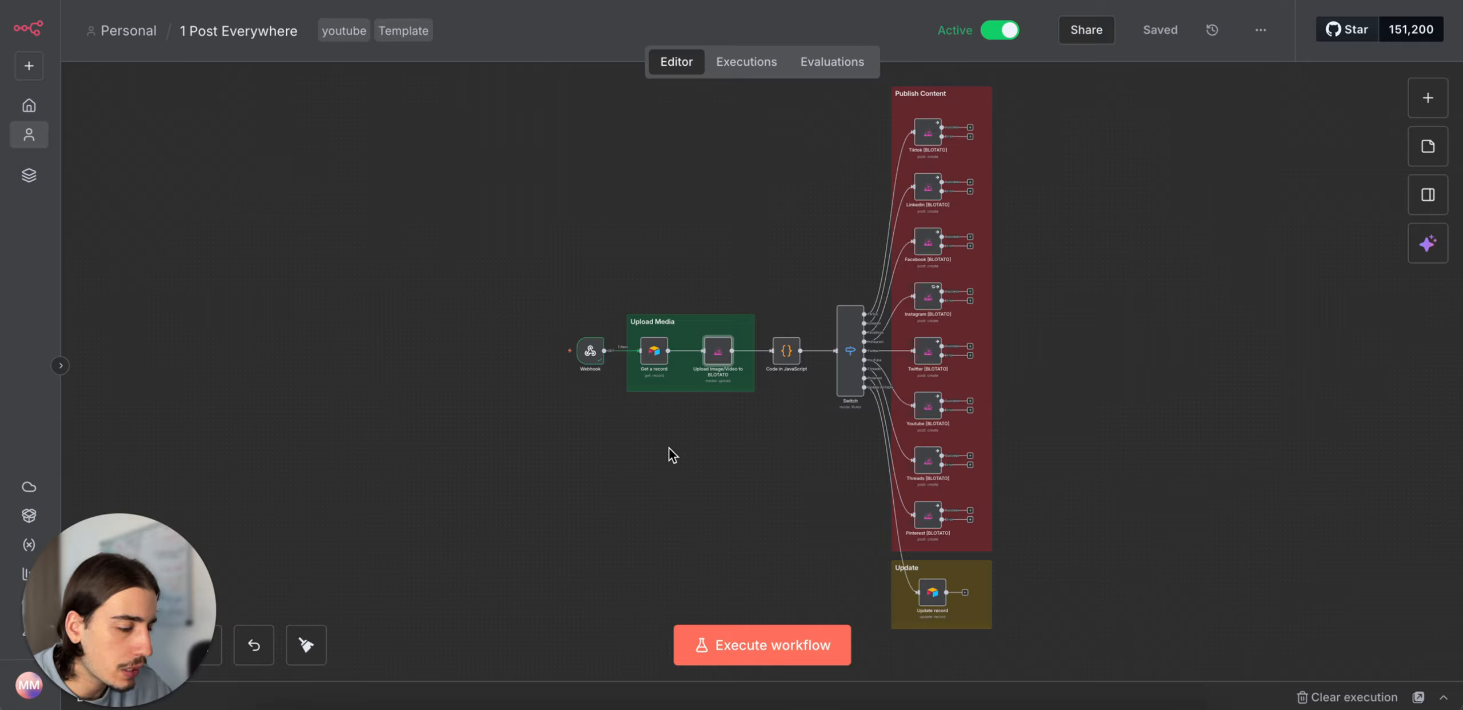
pyautogui.scroll(3, 636, 389)
pyautogui.doubleClick(559, 309)
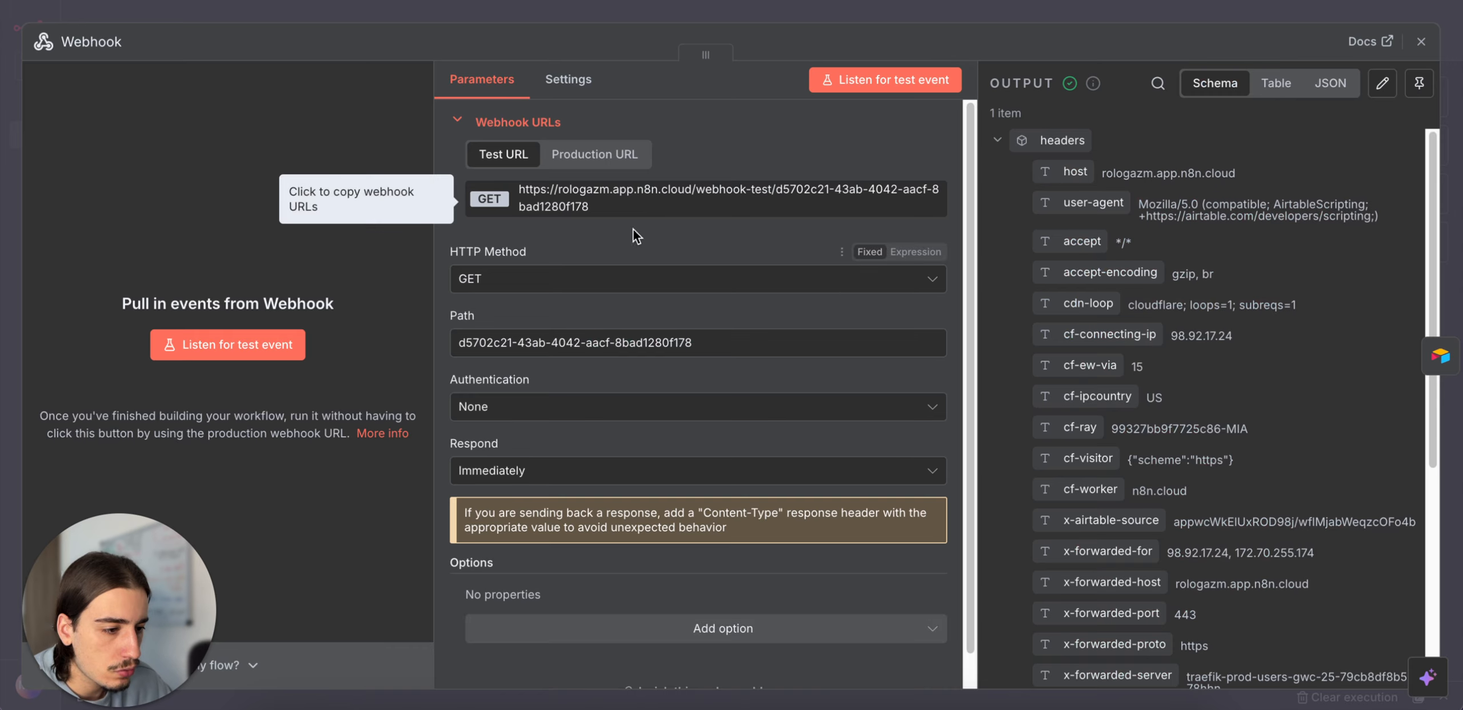
pyautogui.click(631, 154)
pyautogui.click(615, 201)
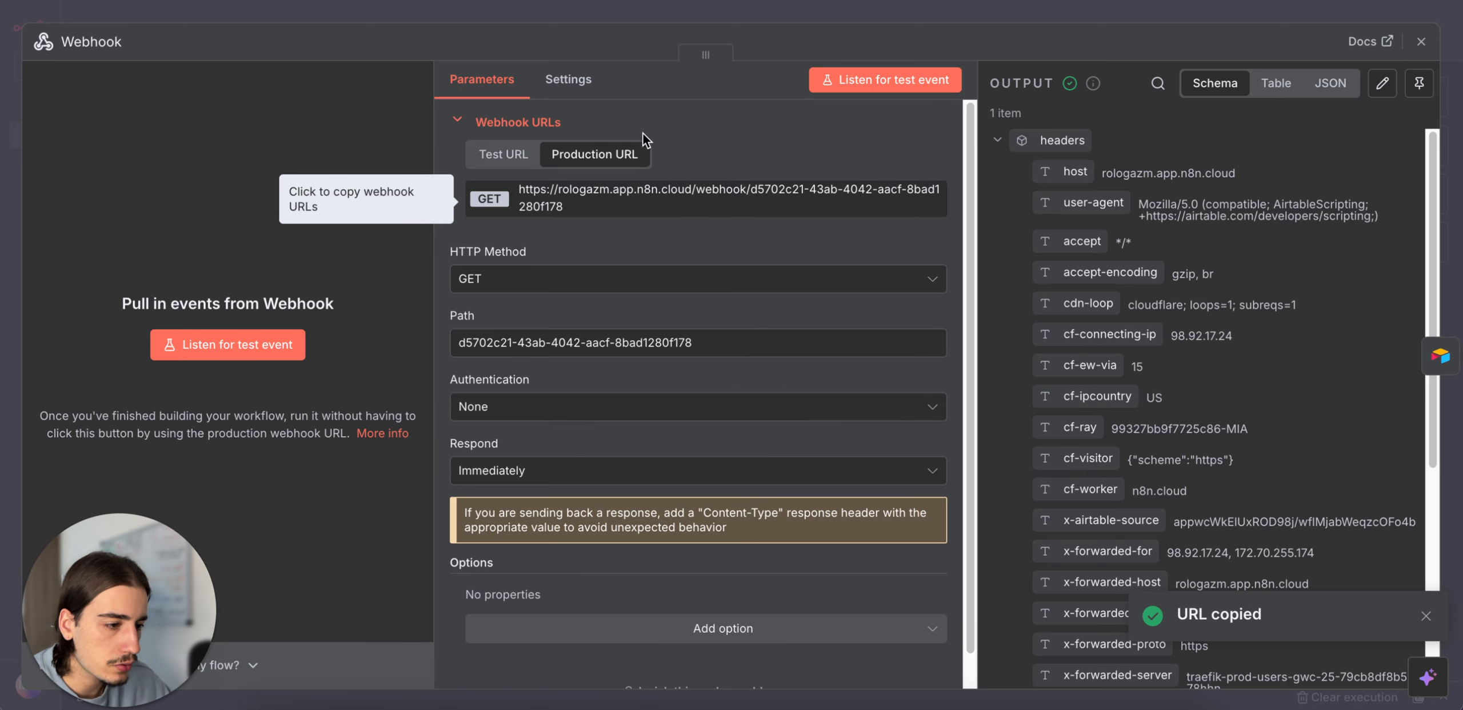
pyautogui.click(889, 10)
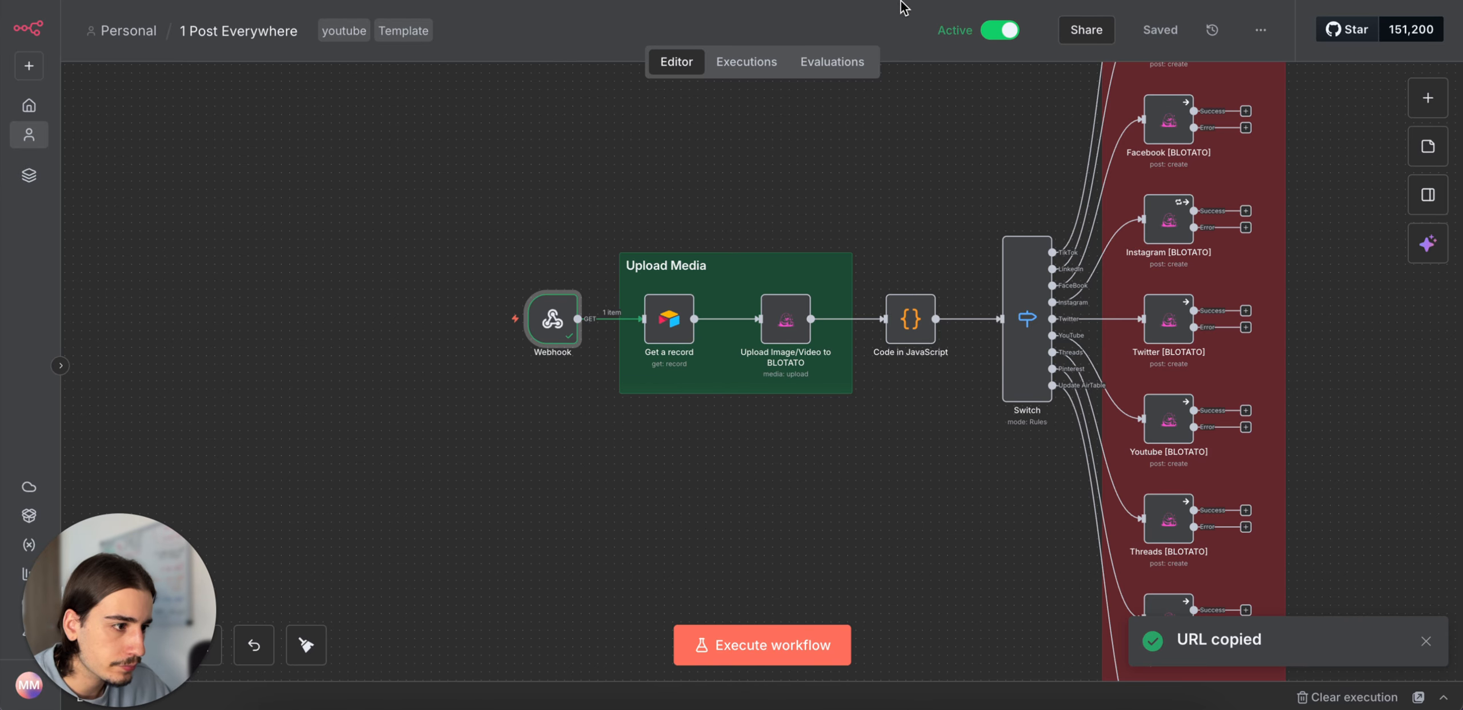
# Step: Switch to Airtable's Automation 1 and replace the script action's webhookUrl test address with the copied production webhook URL
pyautogui.click(902, 0)
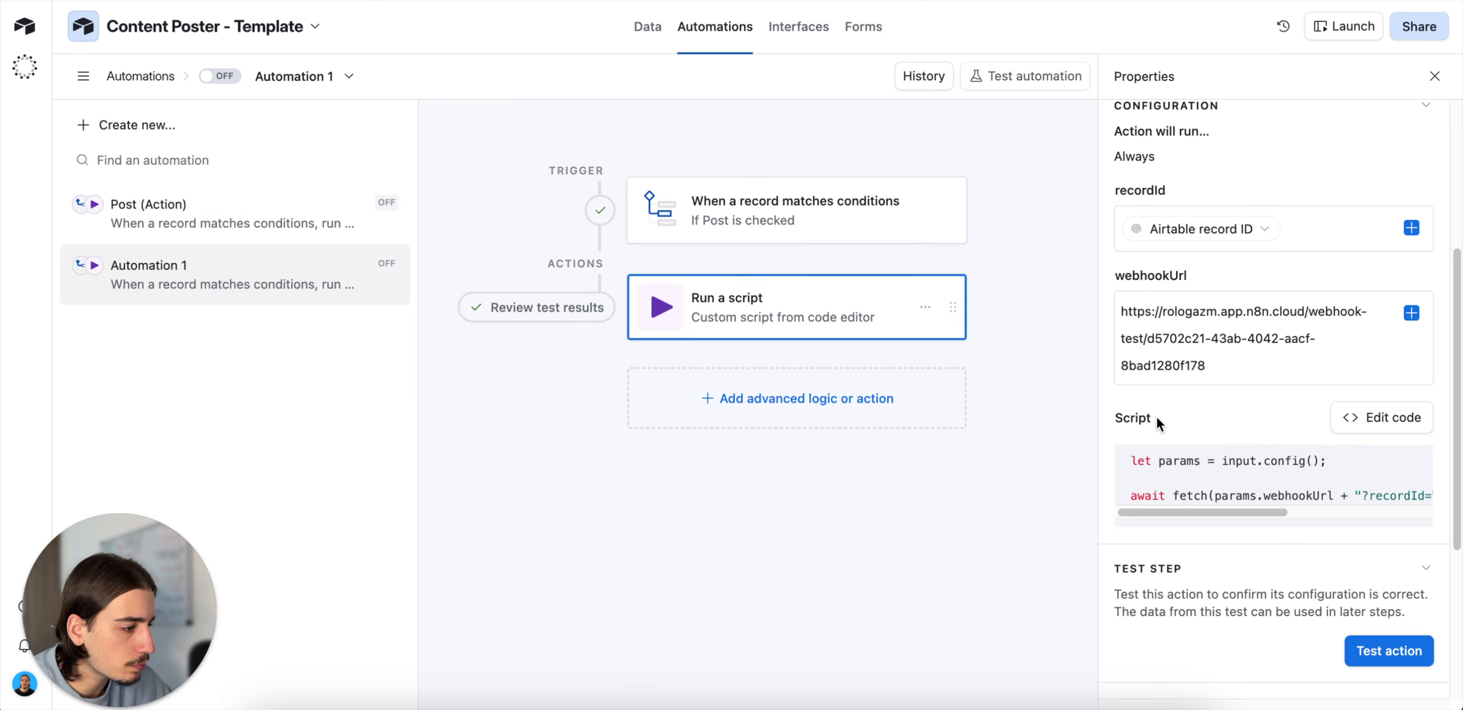
pyautogui.scroll(-4, 1157, 416)
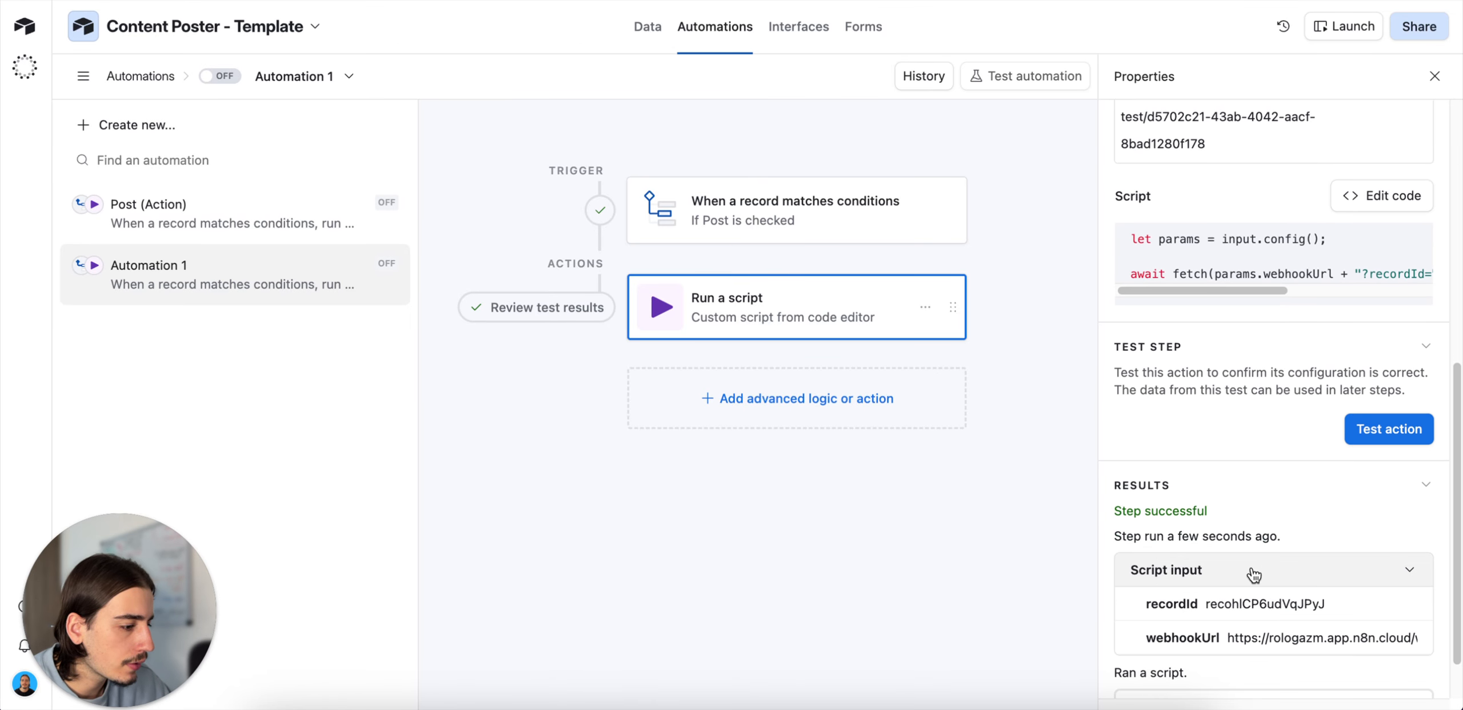
pyautogui.scroll(2, 1274, 400)
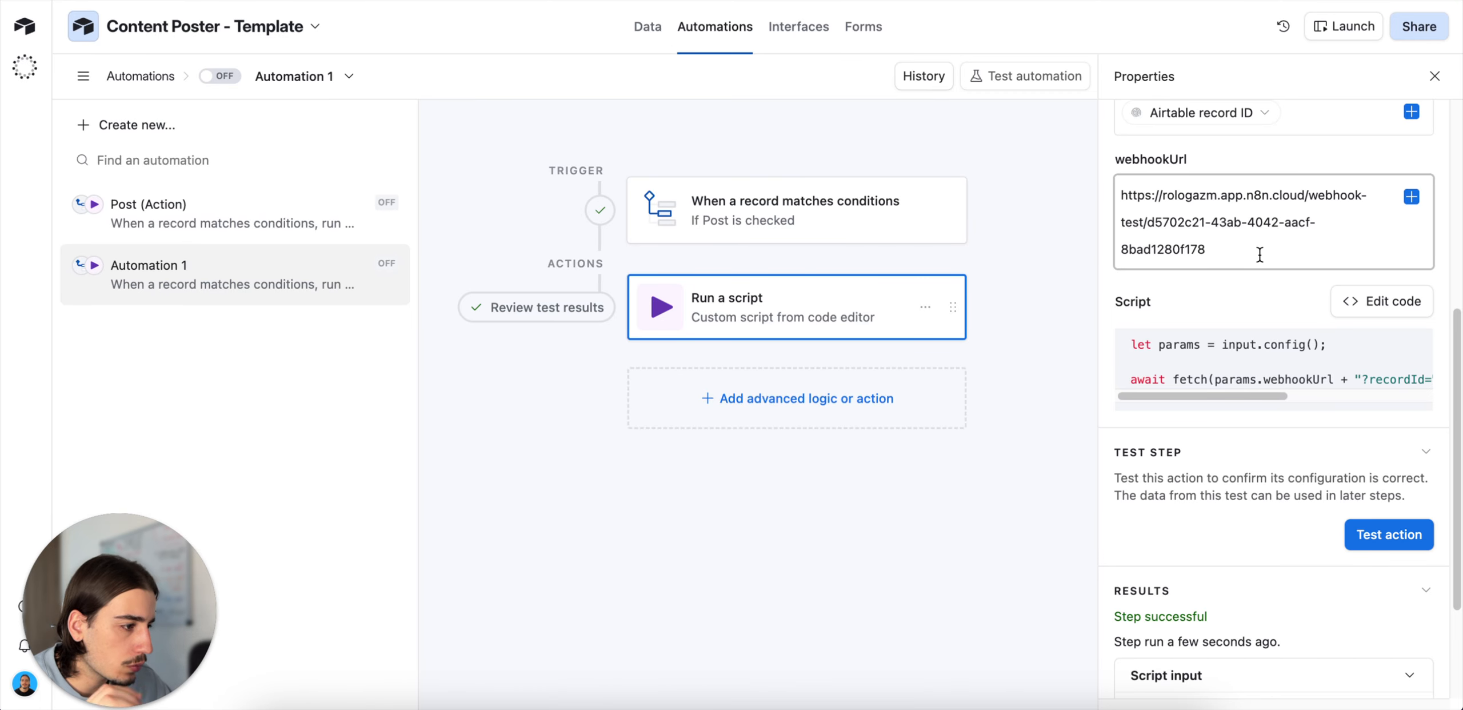
pyautogui.moveTo(1259, 244); pyautogui.dragTo(1113, 194)
pyautogui.scroll(1, 1199, 327)
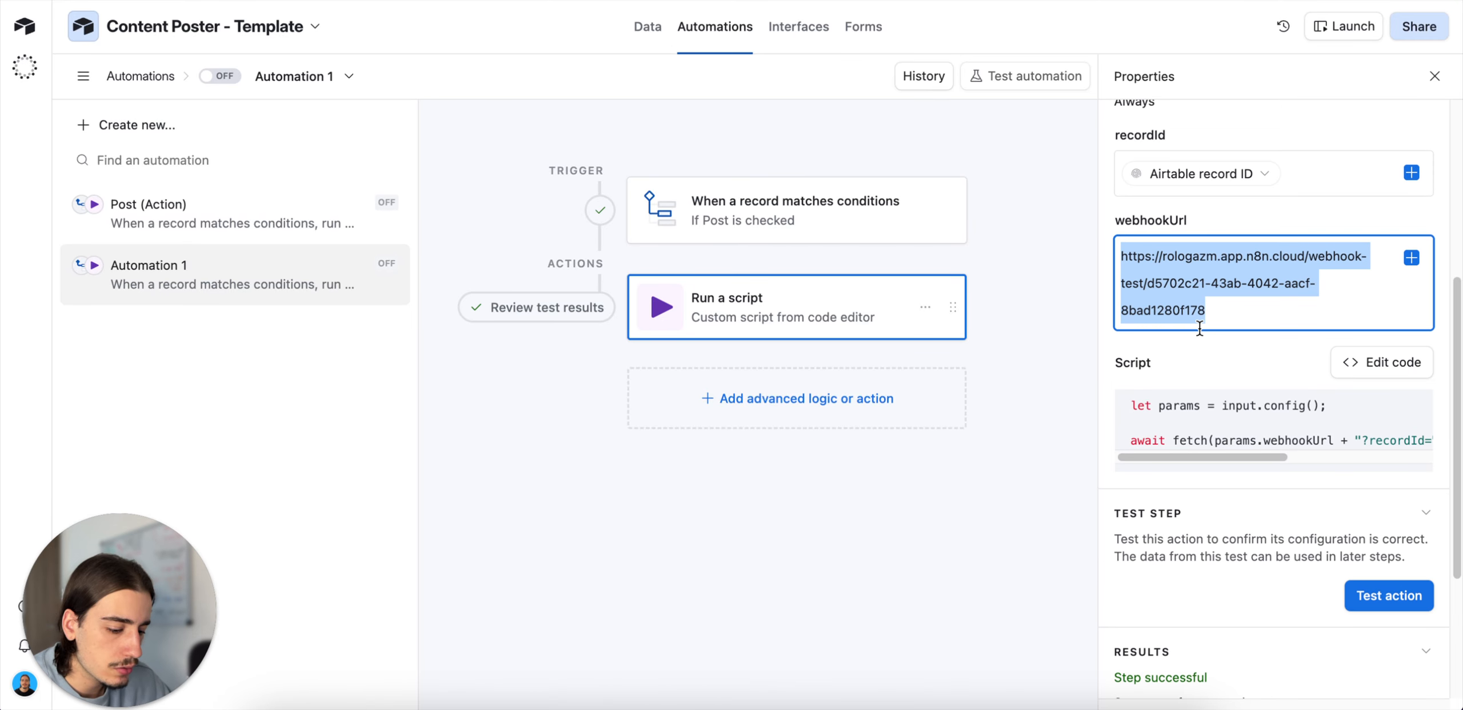
pyautogui.hotkey('ctrl', 'v')
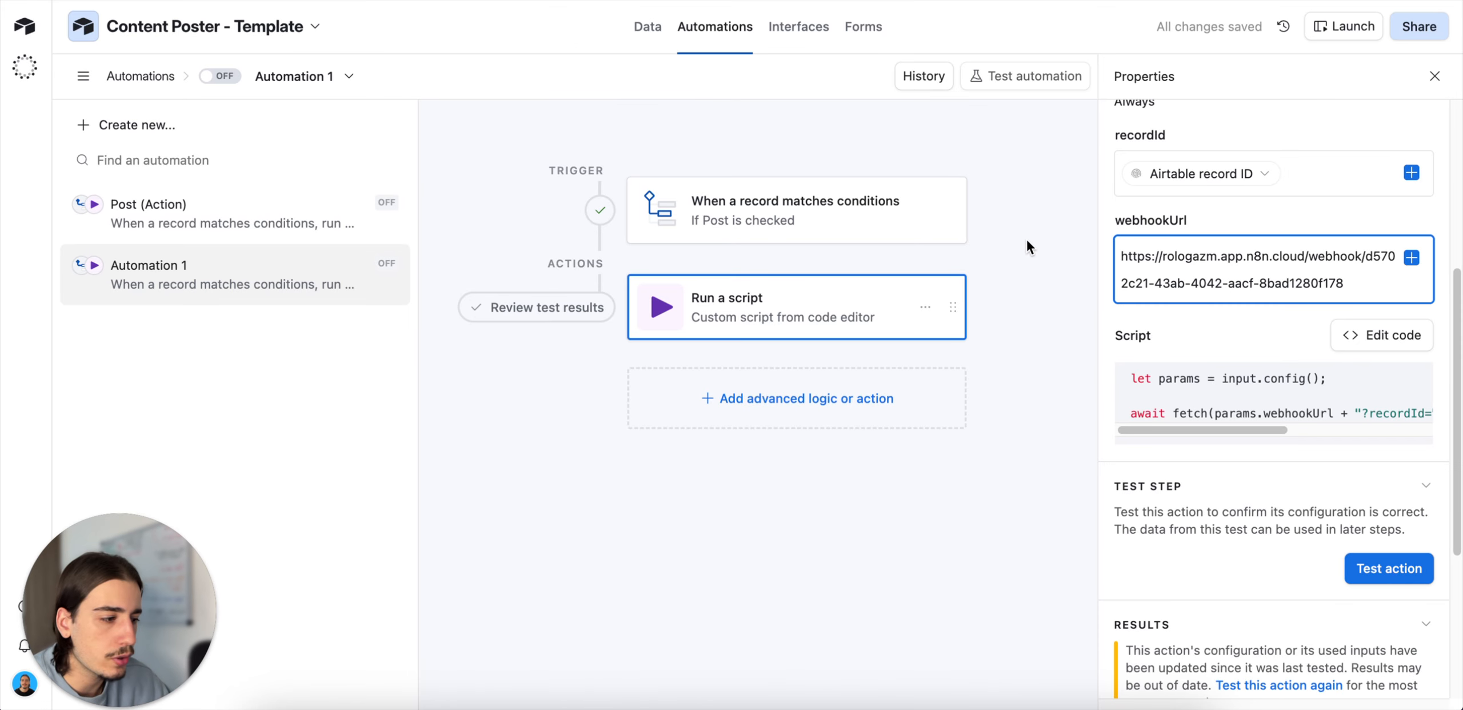
pyautogui.click(1046, 243)
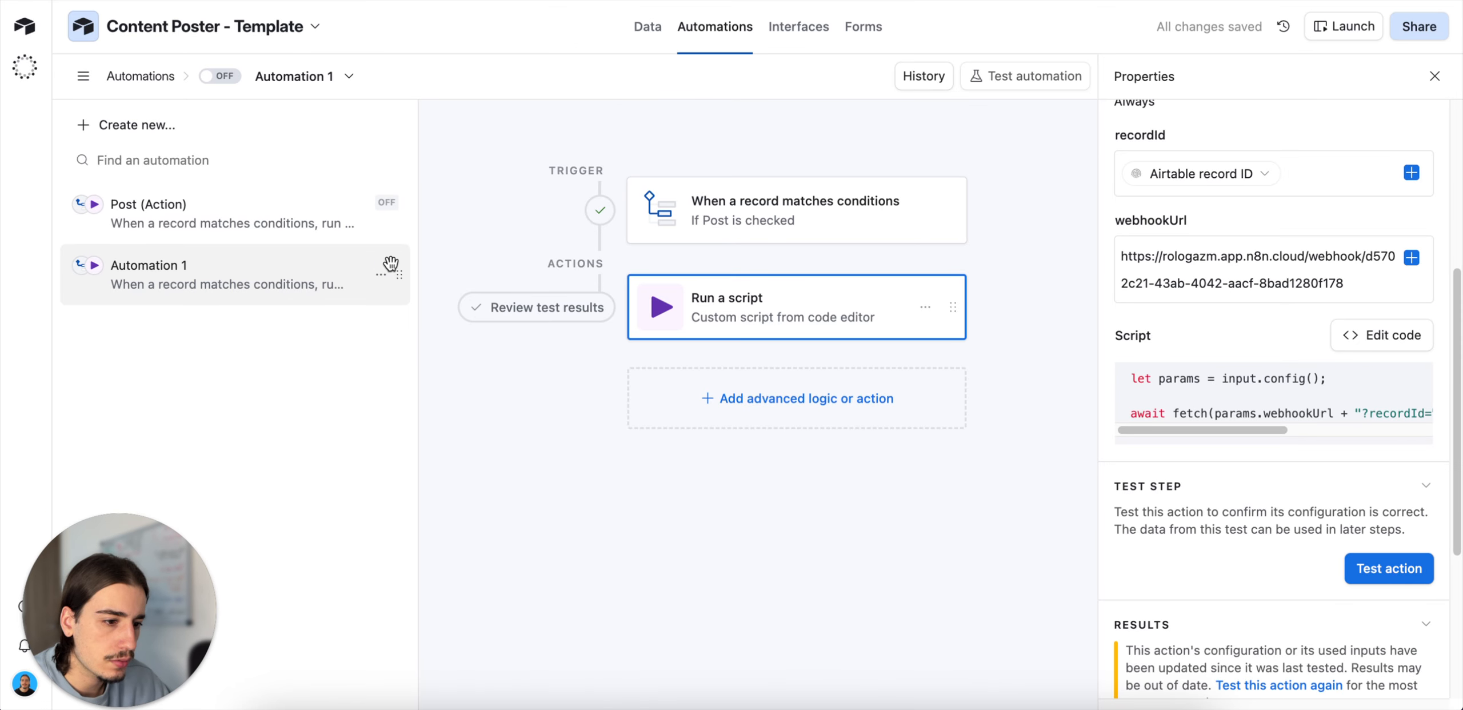
# Step: Turn on Automation 1 and open the Content Poster - Template base's data
pyautogui.click(220, 76)
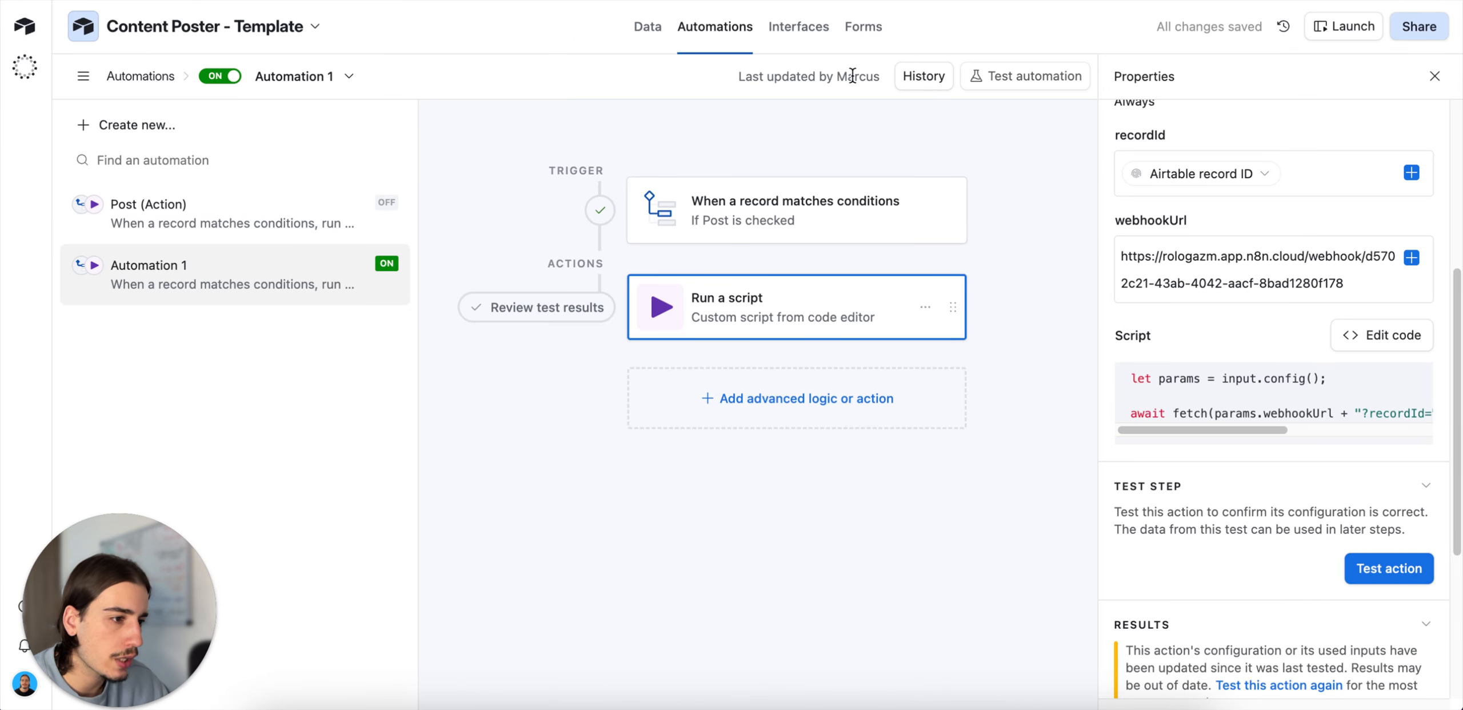
pyautogui.click(647, 27)
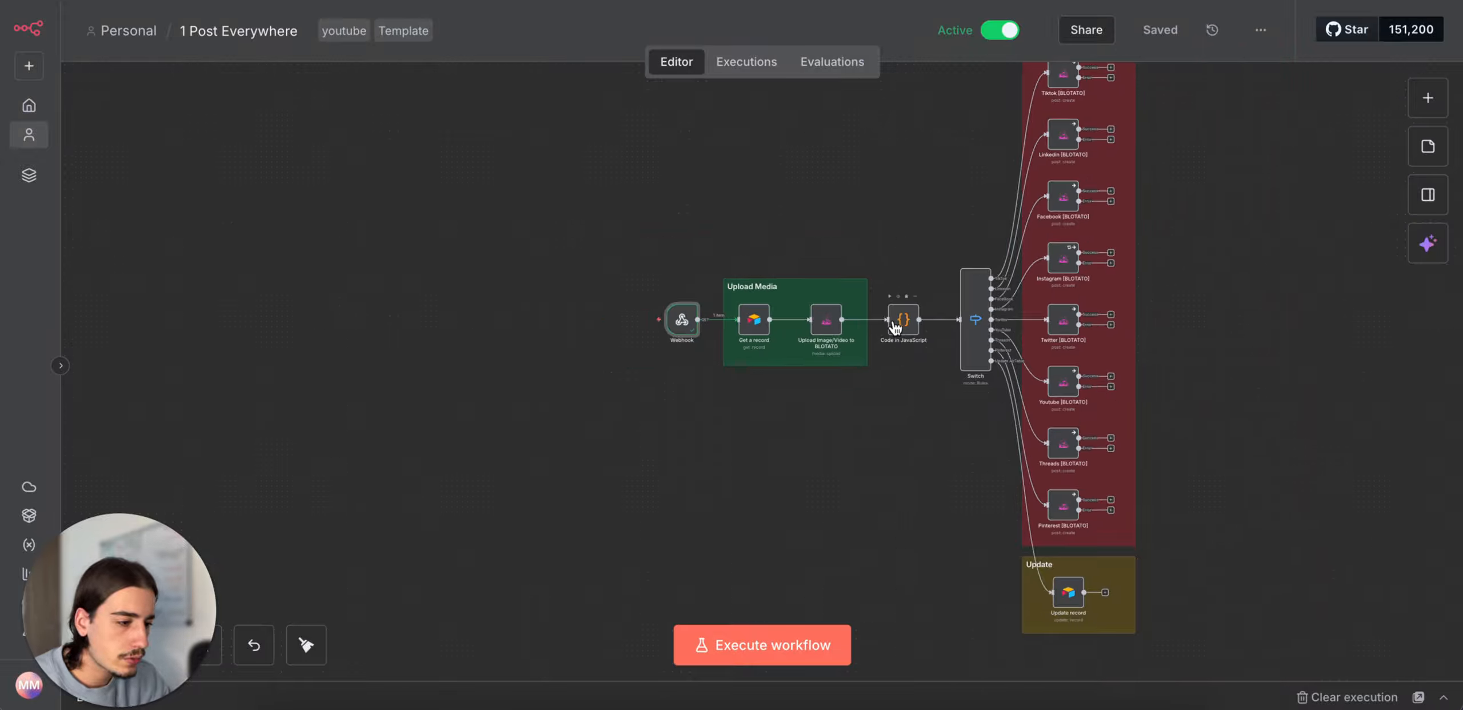
pyautogui.scroll(-3, 895, 328)
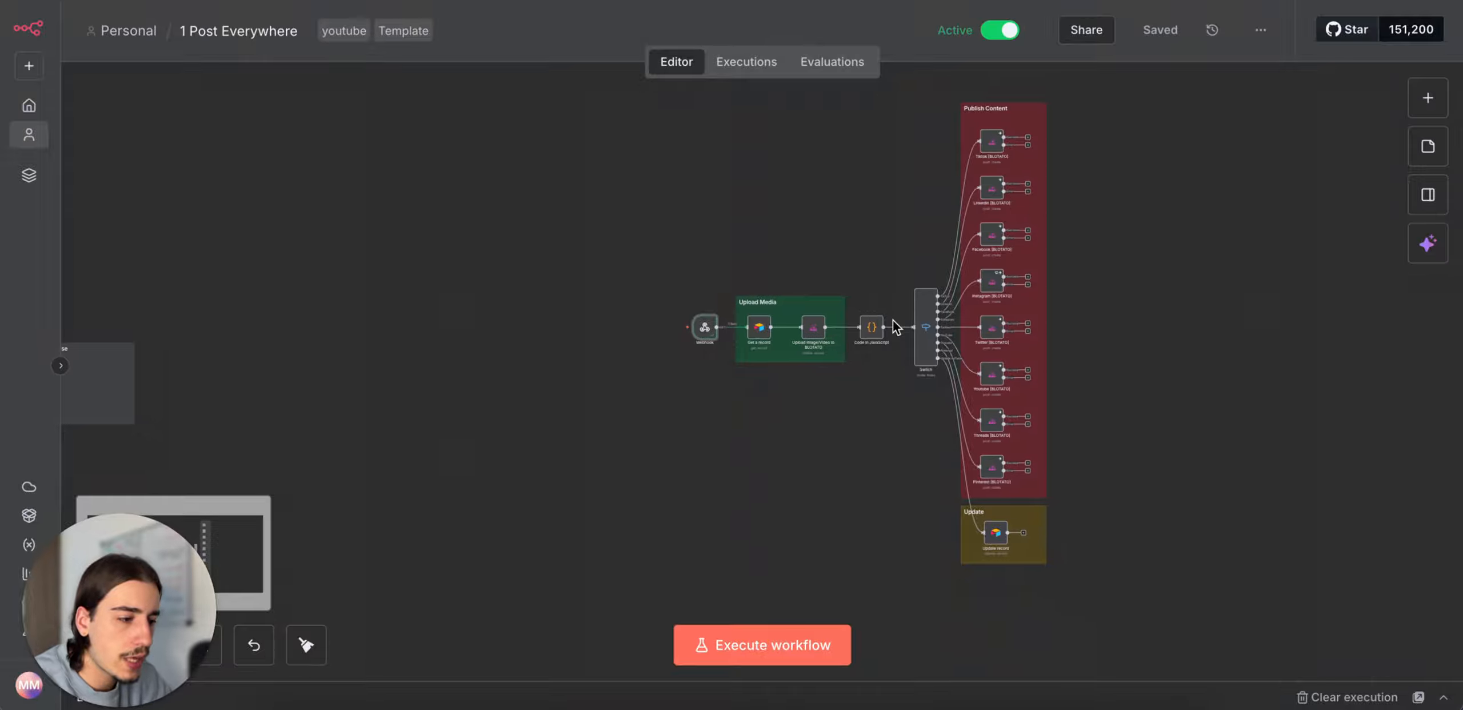